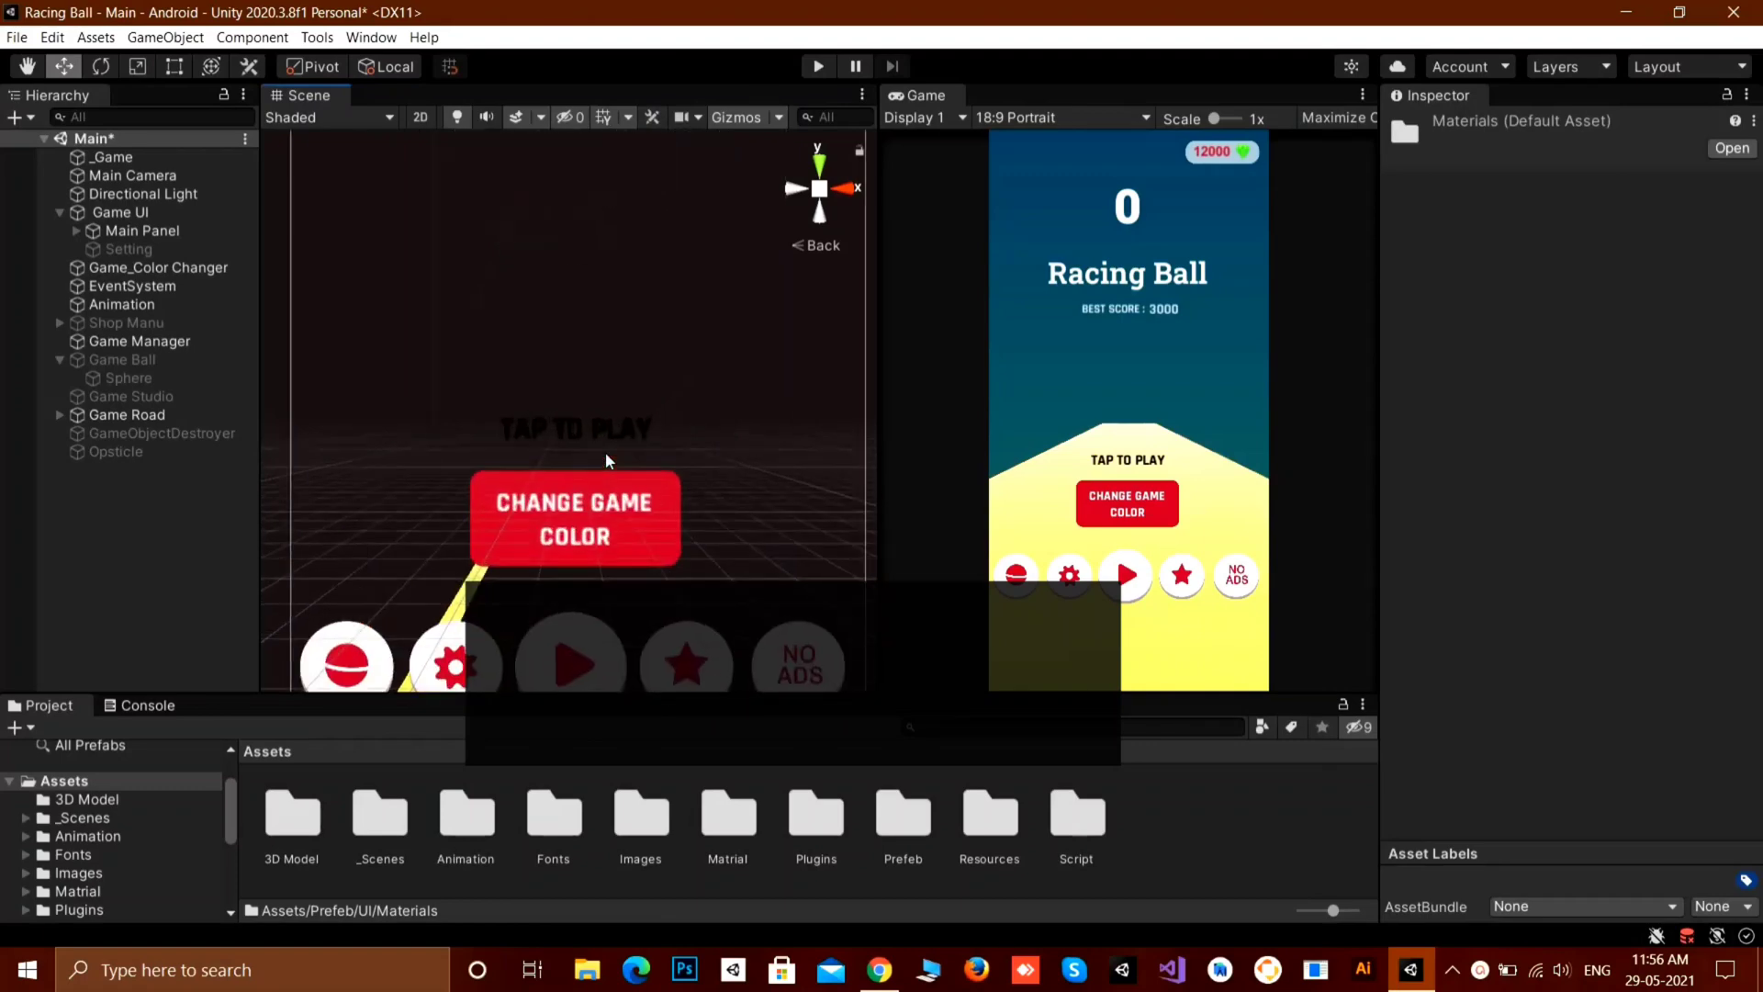
Select Main Panel under Game UI, open the Animation window and dock it beside the Project window.
{"action": "scroll", "coordinate": [605, 451], "scroll_direction": "down", "scroll_amount": 6}
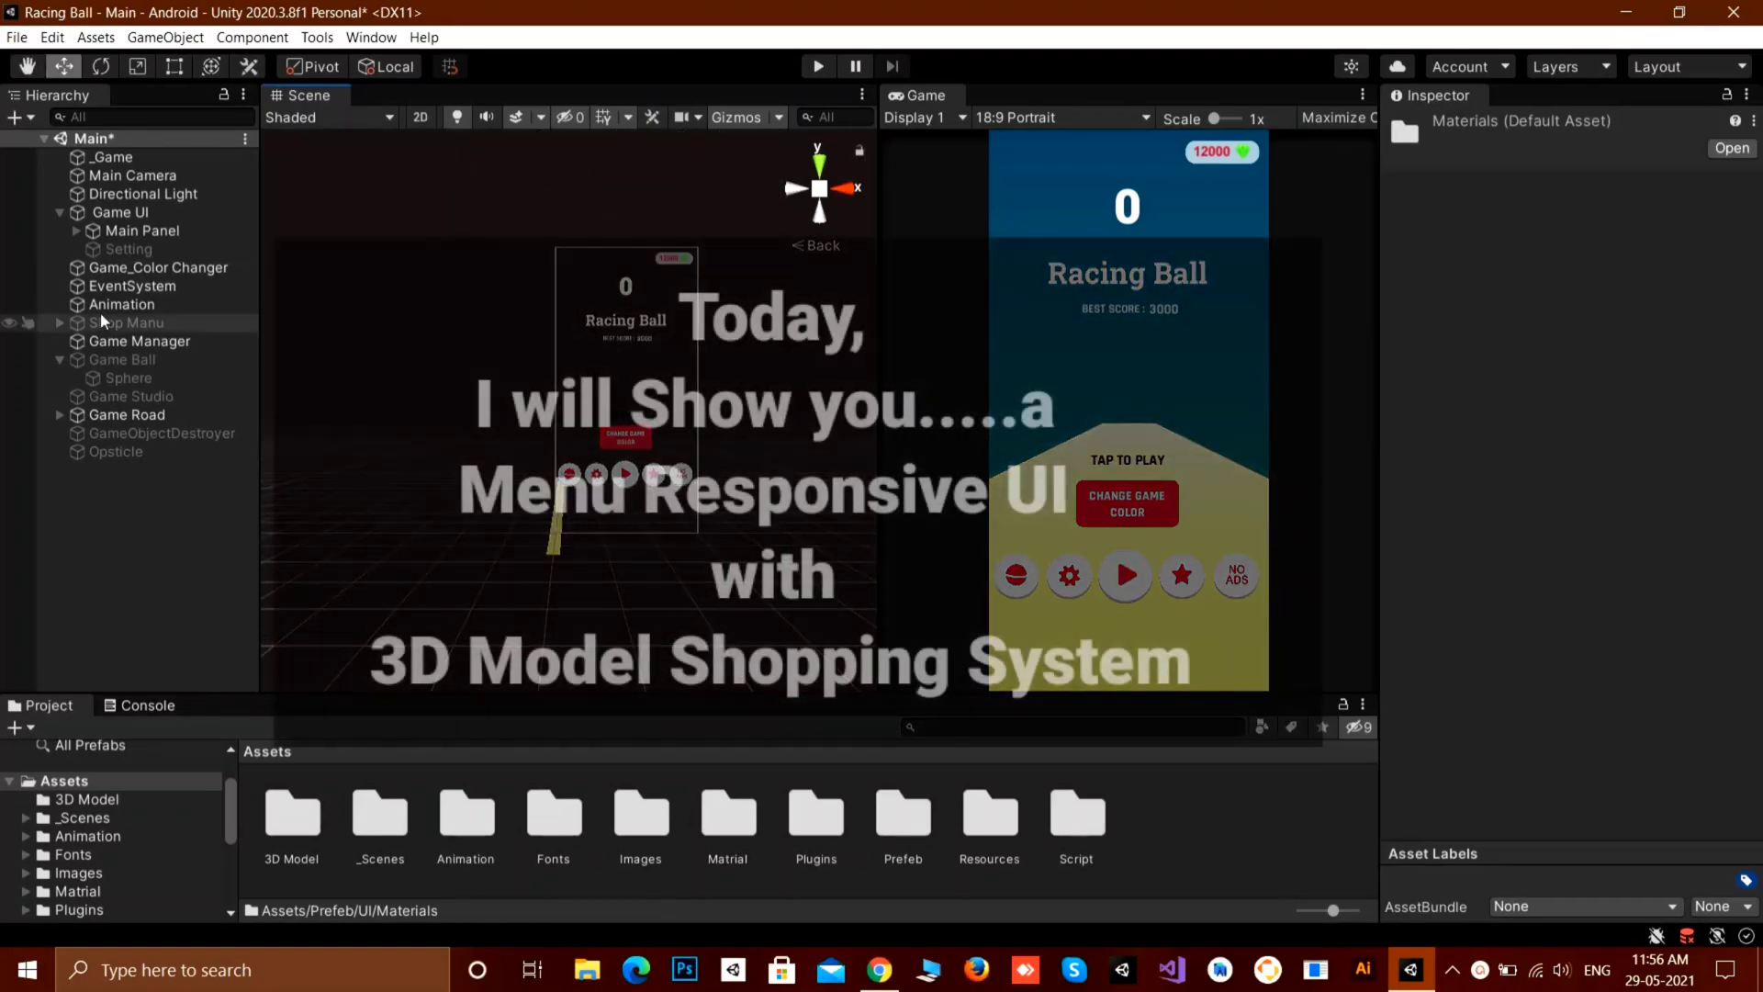
{"action": "left_click", "coordinate": [143, 231]}
{"action": "left_click", "coordinate": [370, 38]}
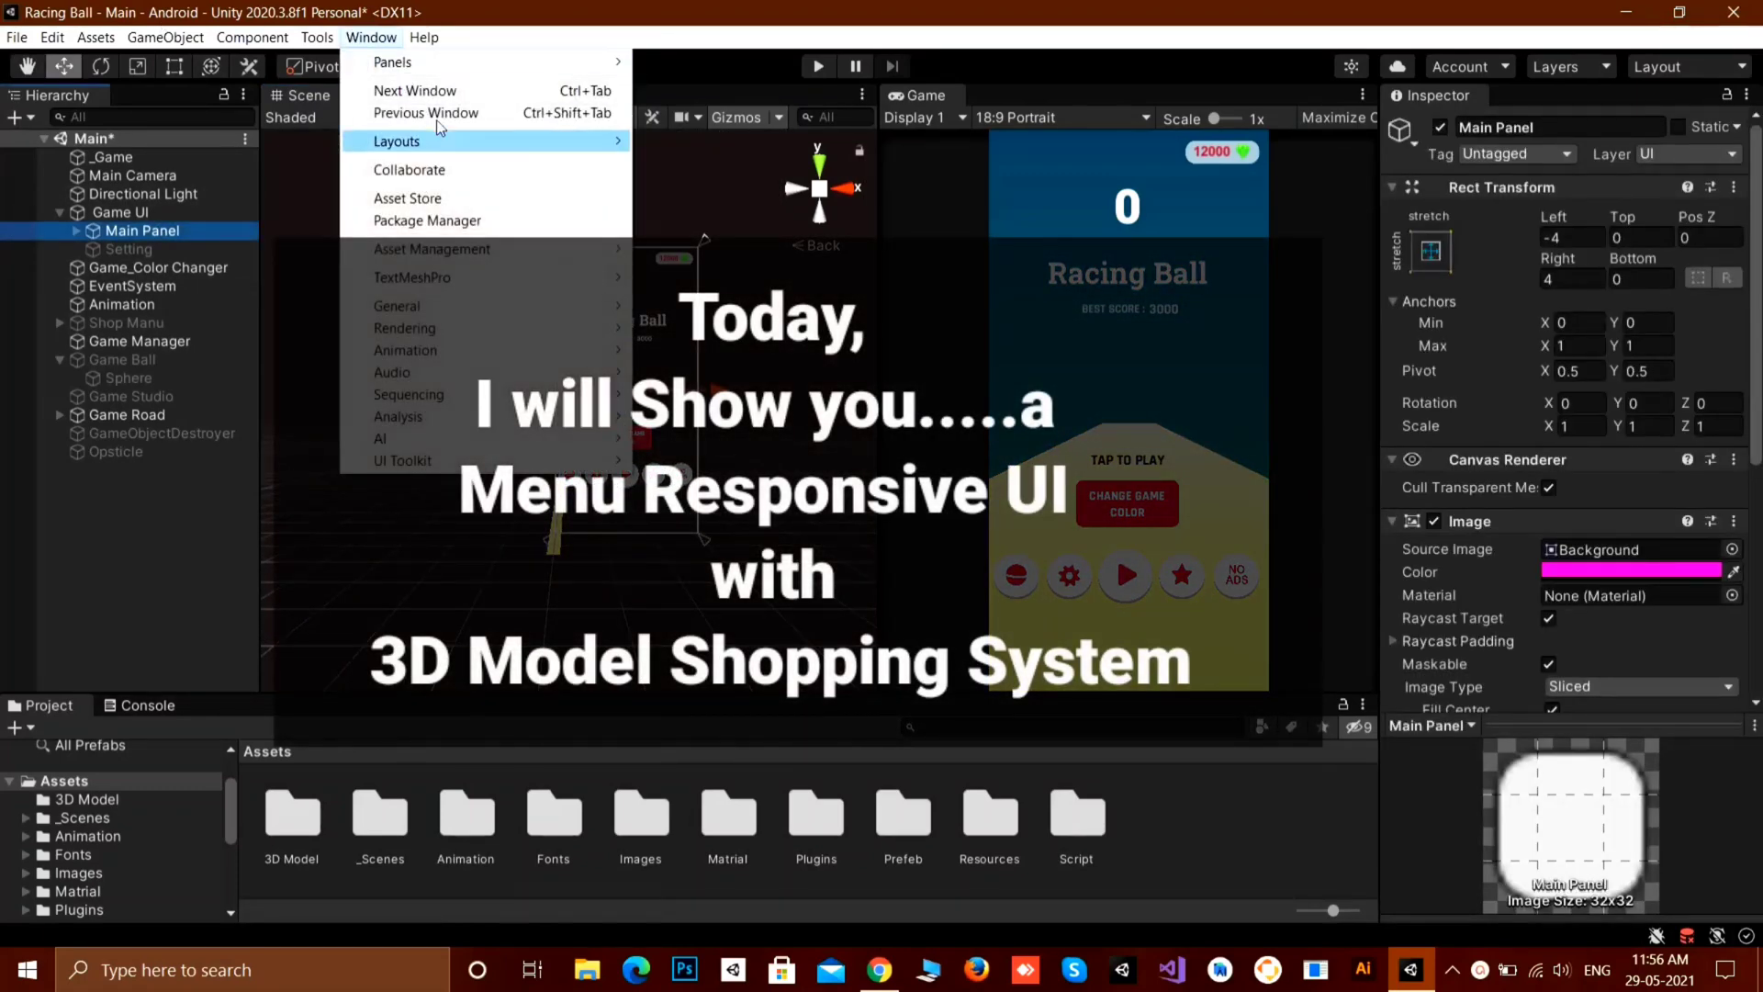
{"action": "mouse_move", "coordinate": [405, 350]}
{"action": "left_click", "coordinate": [707, 349]}
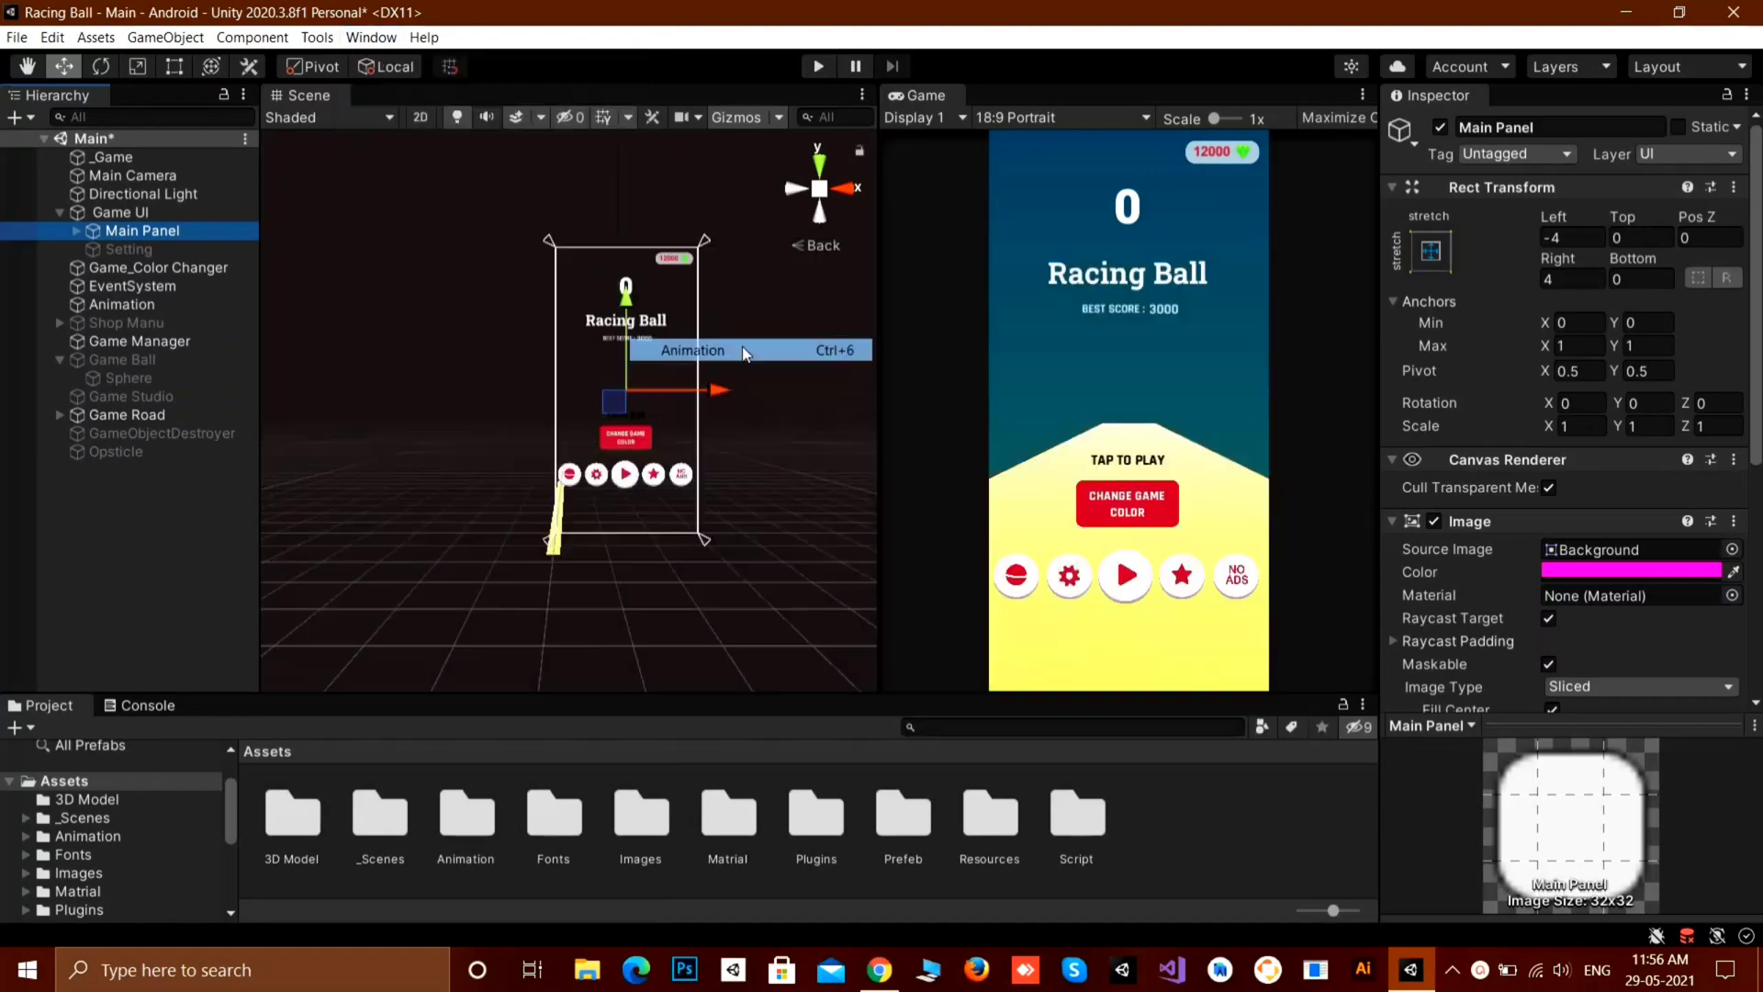
{"action": "left_click_drag", "start_coordinate": [250, 247], "coordinate": [164, 703]}
Review the Main Panel's animation clips, scrubbing through the MainPanelFadeOut timeline.
{"action": "left_click", "coordinate": [134, 752]}
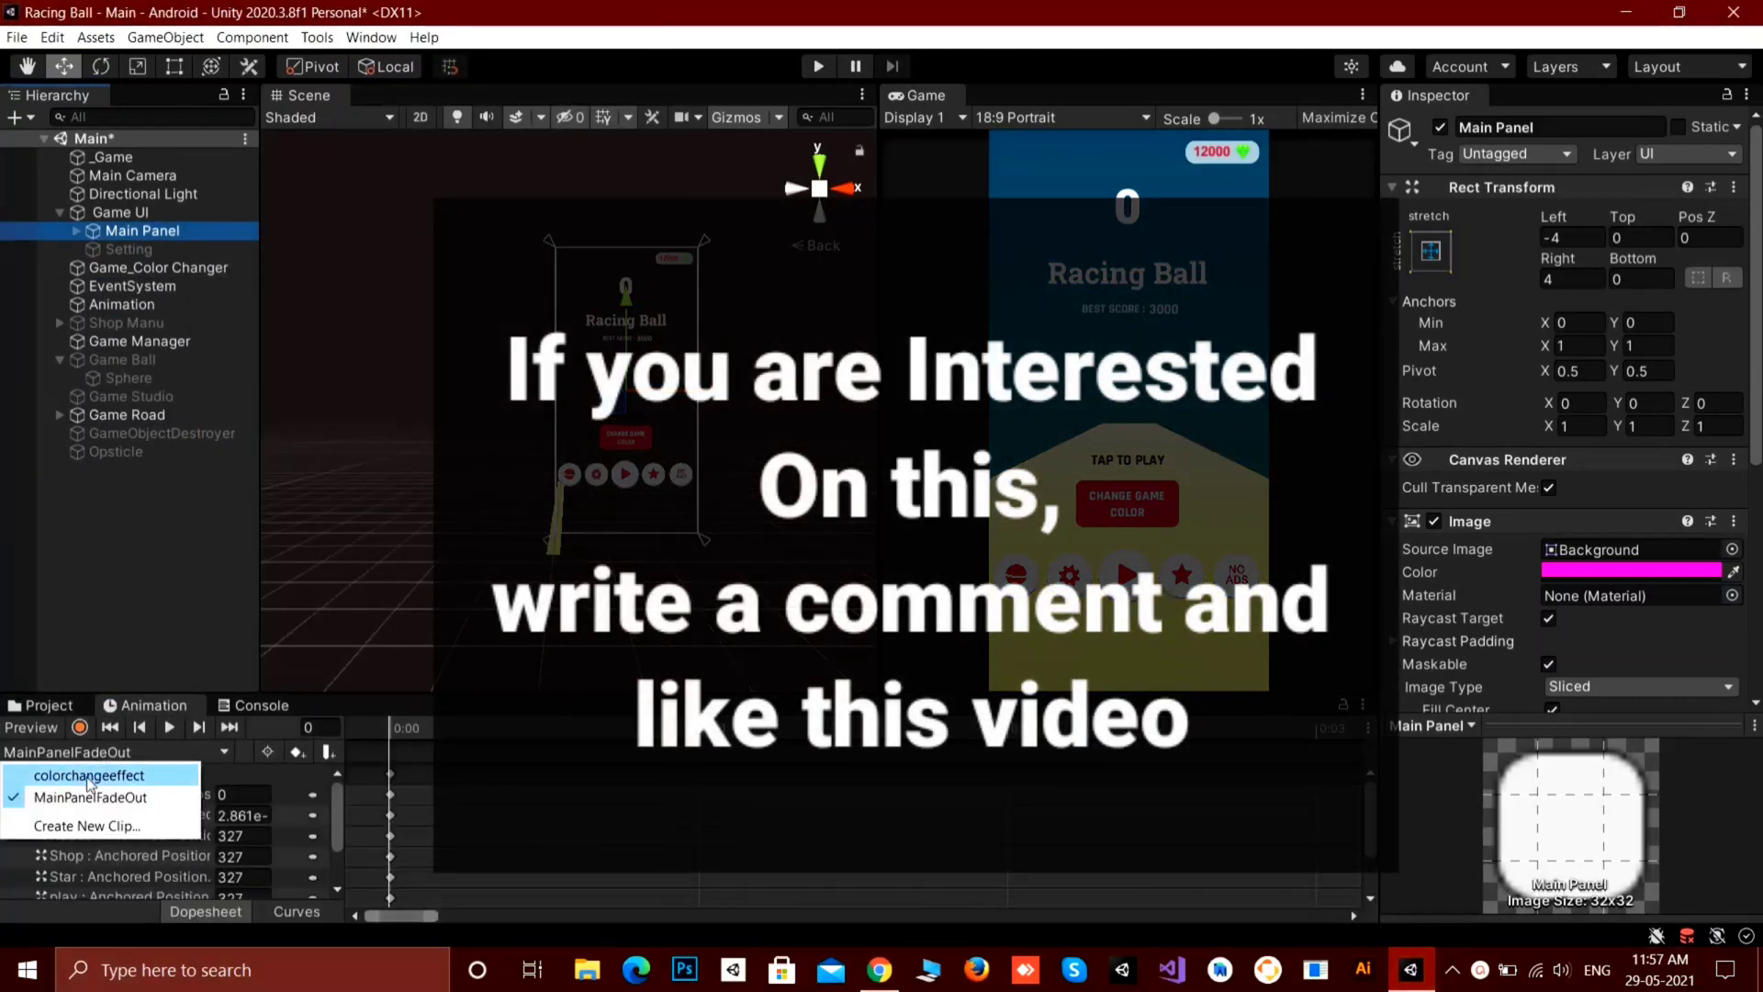
{"action": "left_click", "coordinate": [64, 794]}
{"action": "left_click_drag", "start_coordinate": [405, 730], "coordinate": [126, 740]}
{"action": "left_click", "coordinate": [129, 749]}
{"action": "left_click", "coordinate": [223, 777]}
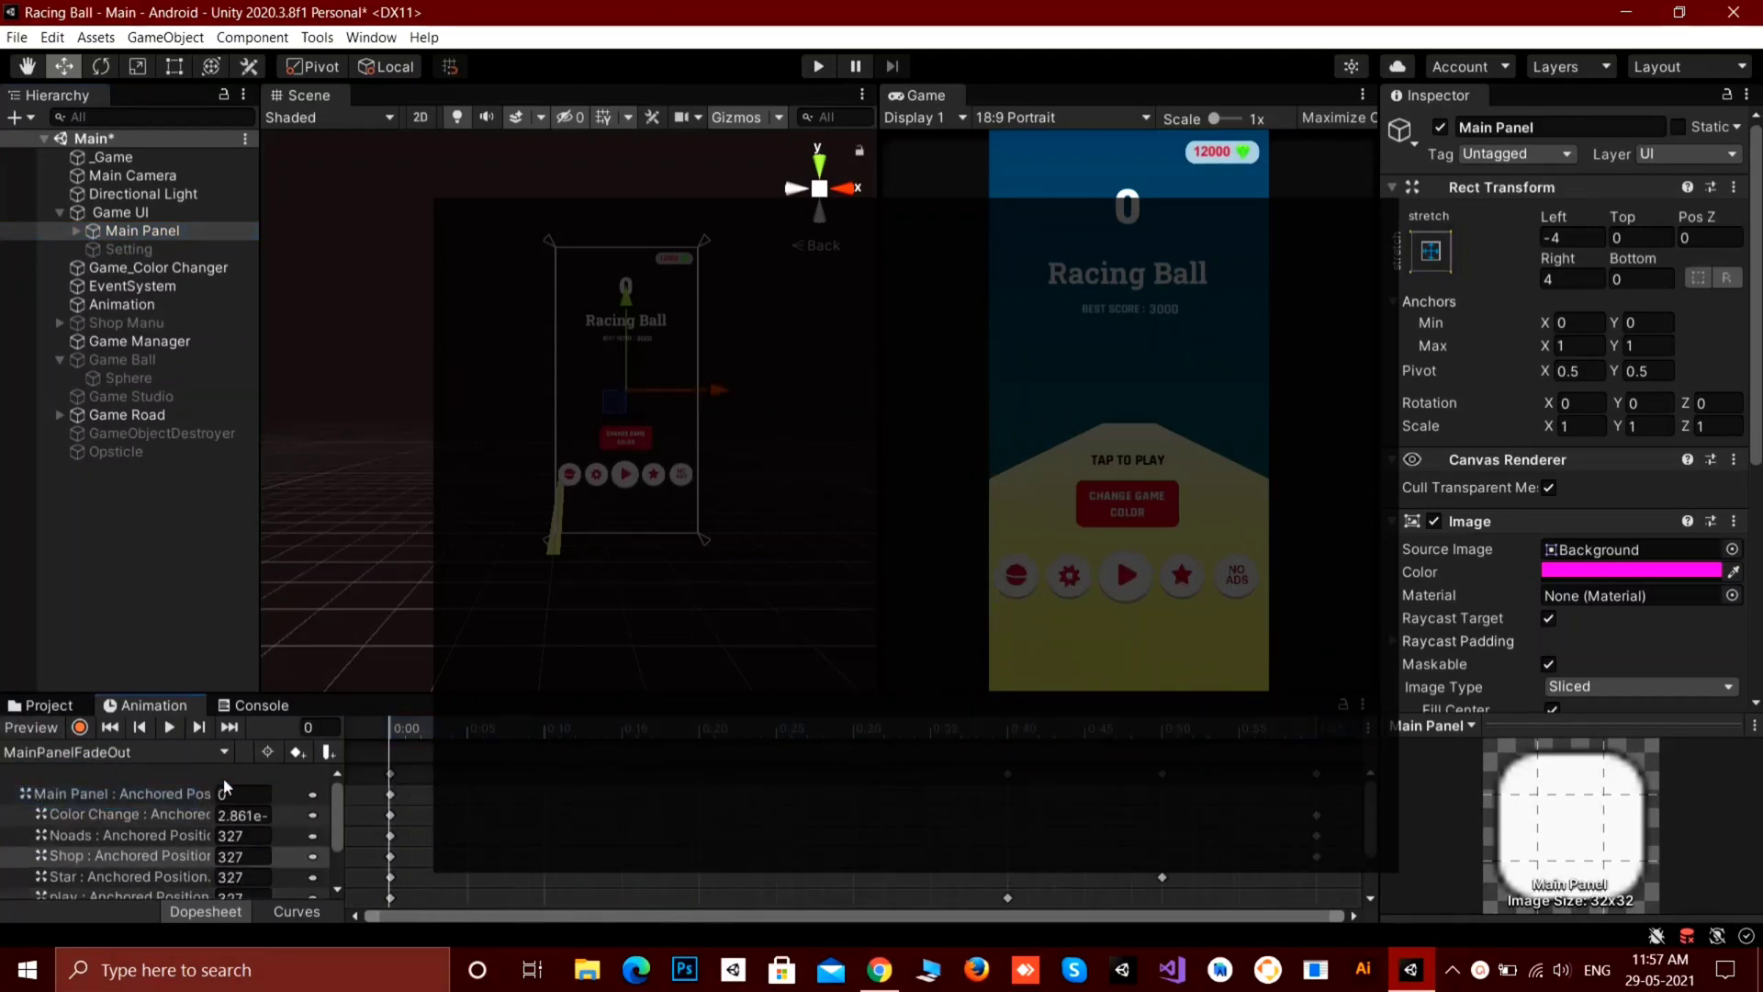
{"action": "left_click_drag", "start_coordinate": [381, 734], "coordinate": [67, 765]}
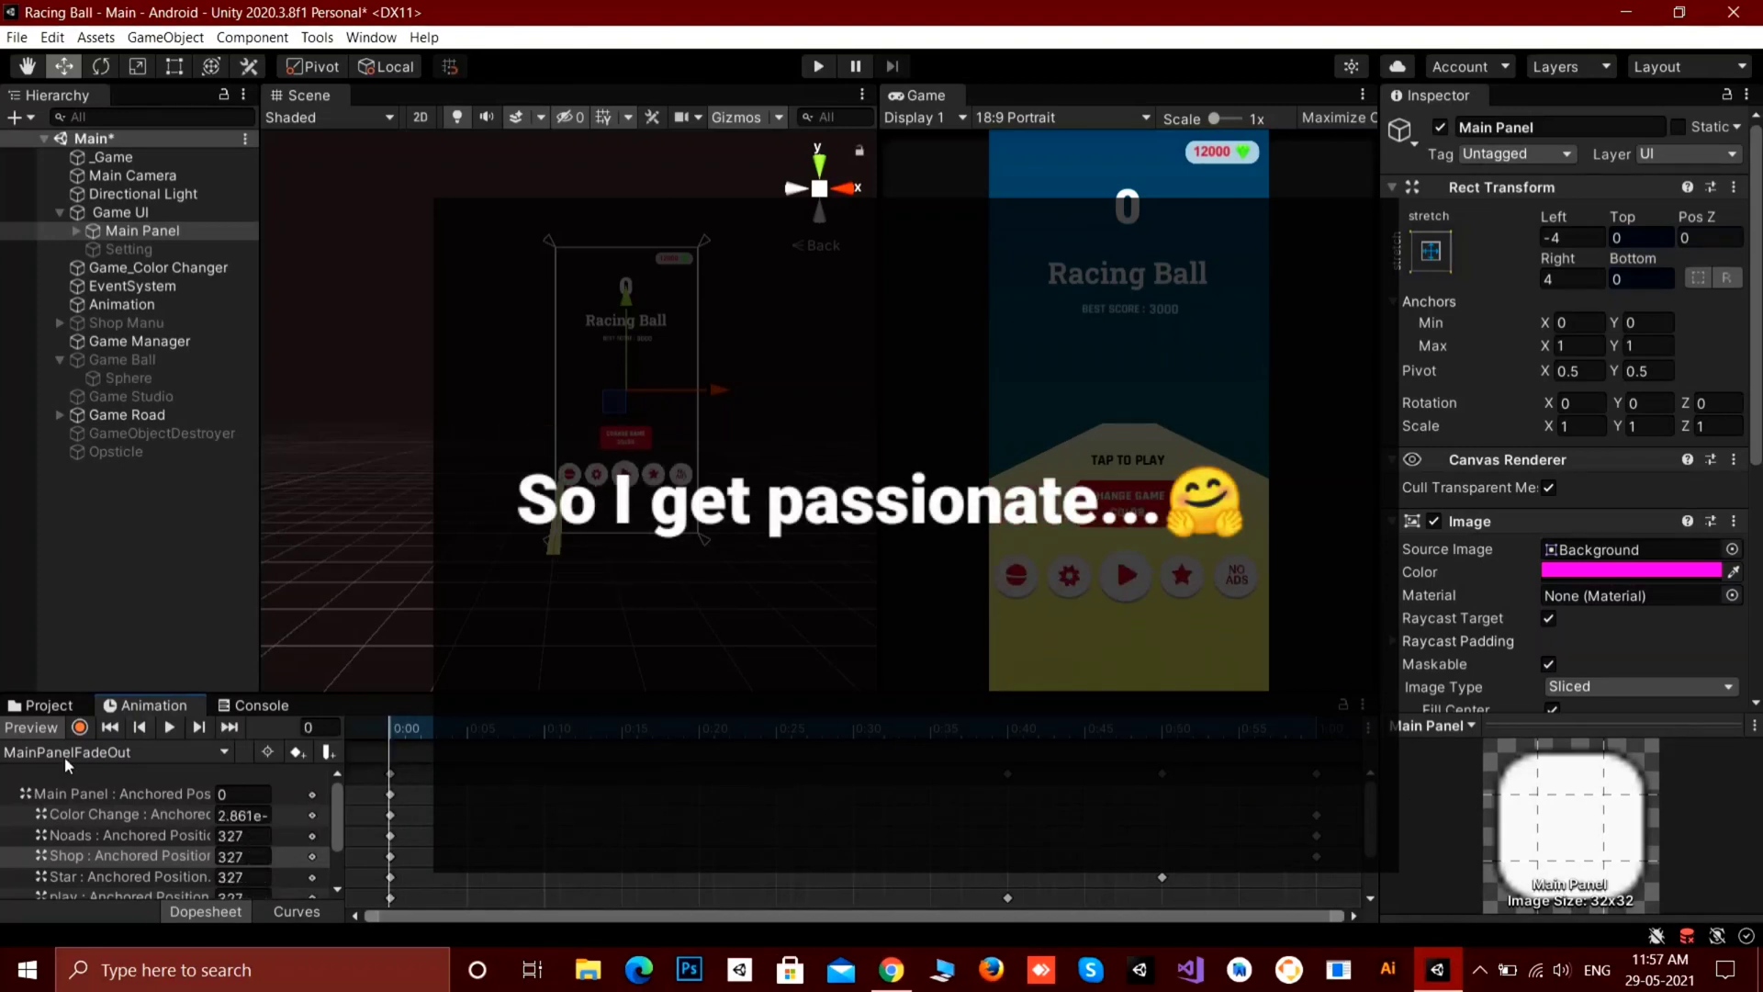
Deactivate the Main Camera and Game UI objects in the Main scene.
{"action": "left_click", "coordinate": [196, 342]}
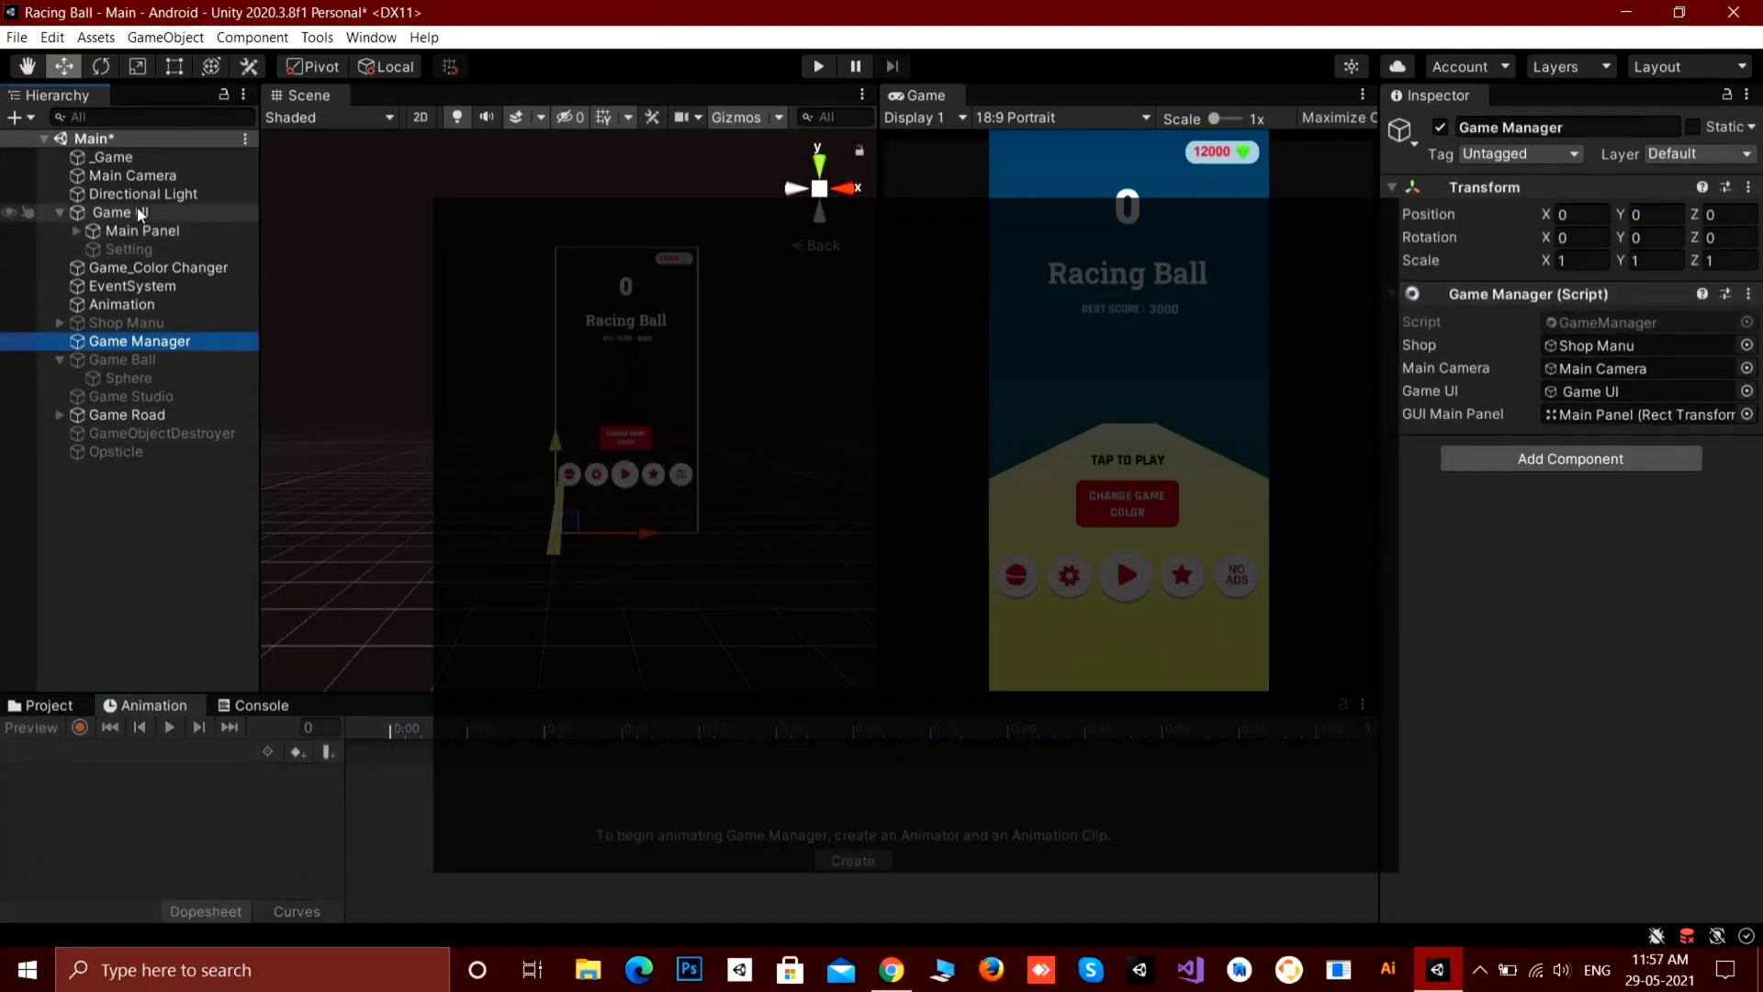
{"action": "left_click", "coordinate": [133, 324]}
{"action": "left_click", "coordinate": [162, 176]}
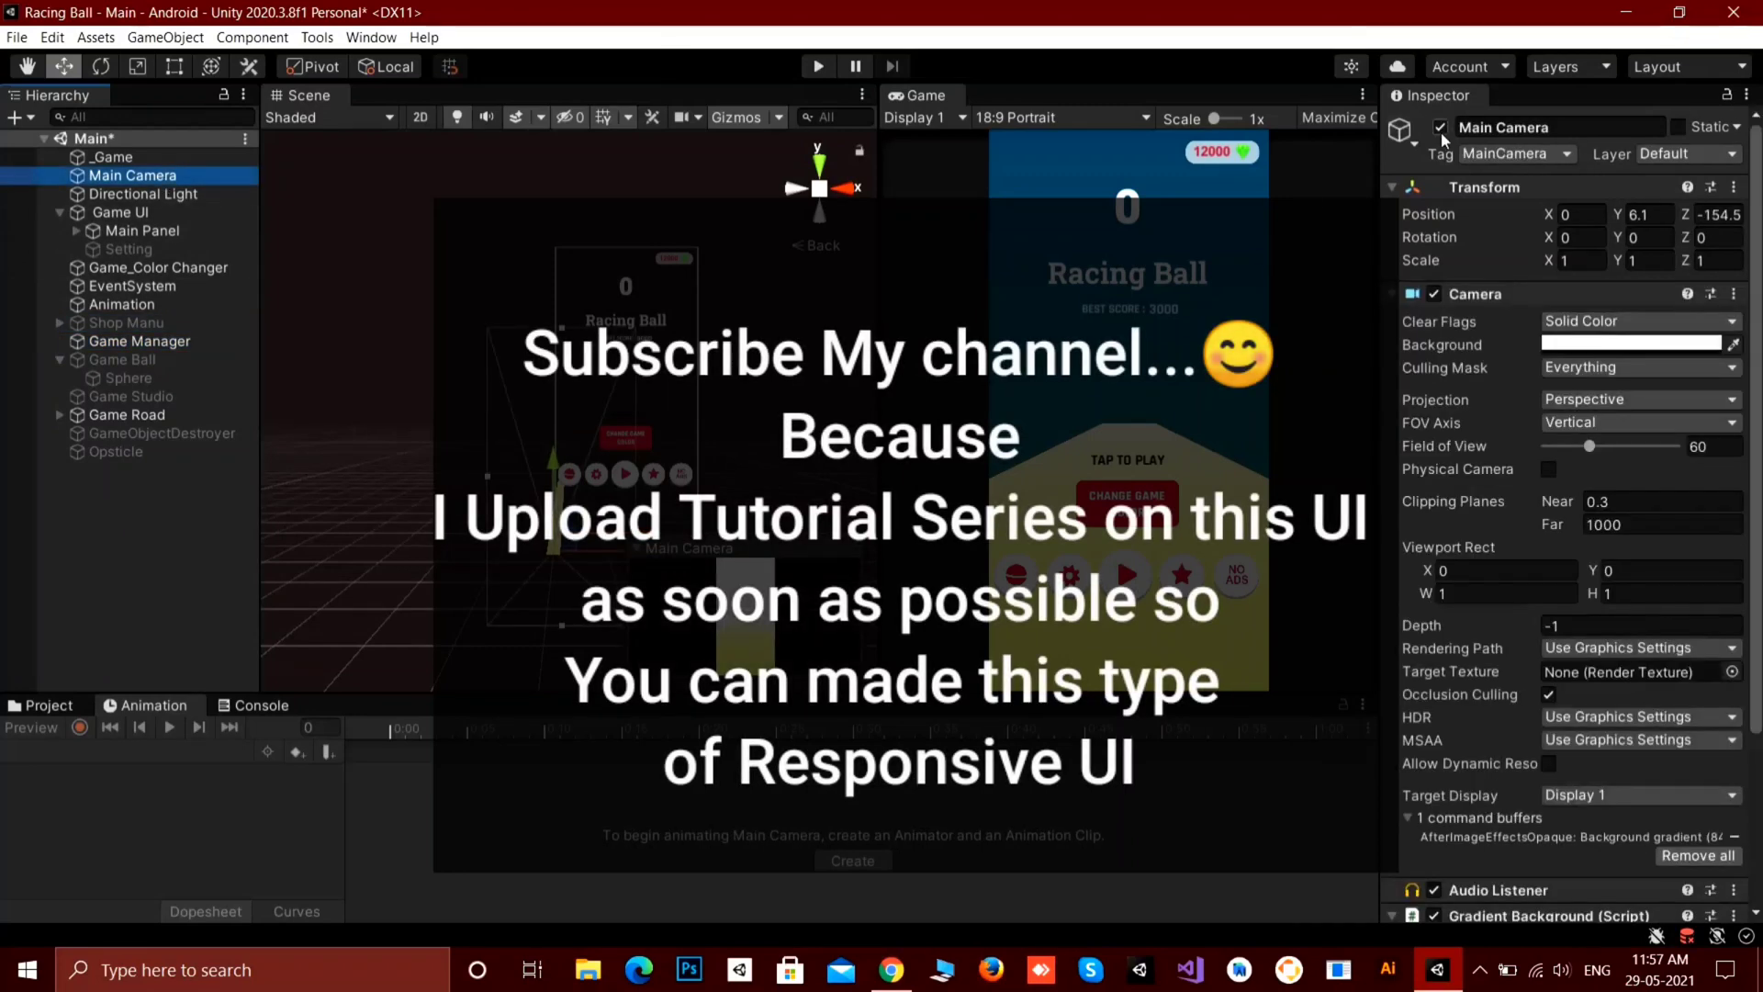
{"action": "left_click", "coordinate": [1440, 128]}
{"action": "left_click", "coordinate": [146, 212]}
{"action": "left_click", "coordinate": [1440, 127]}
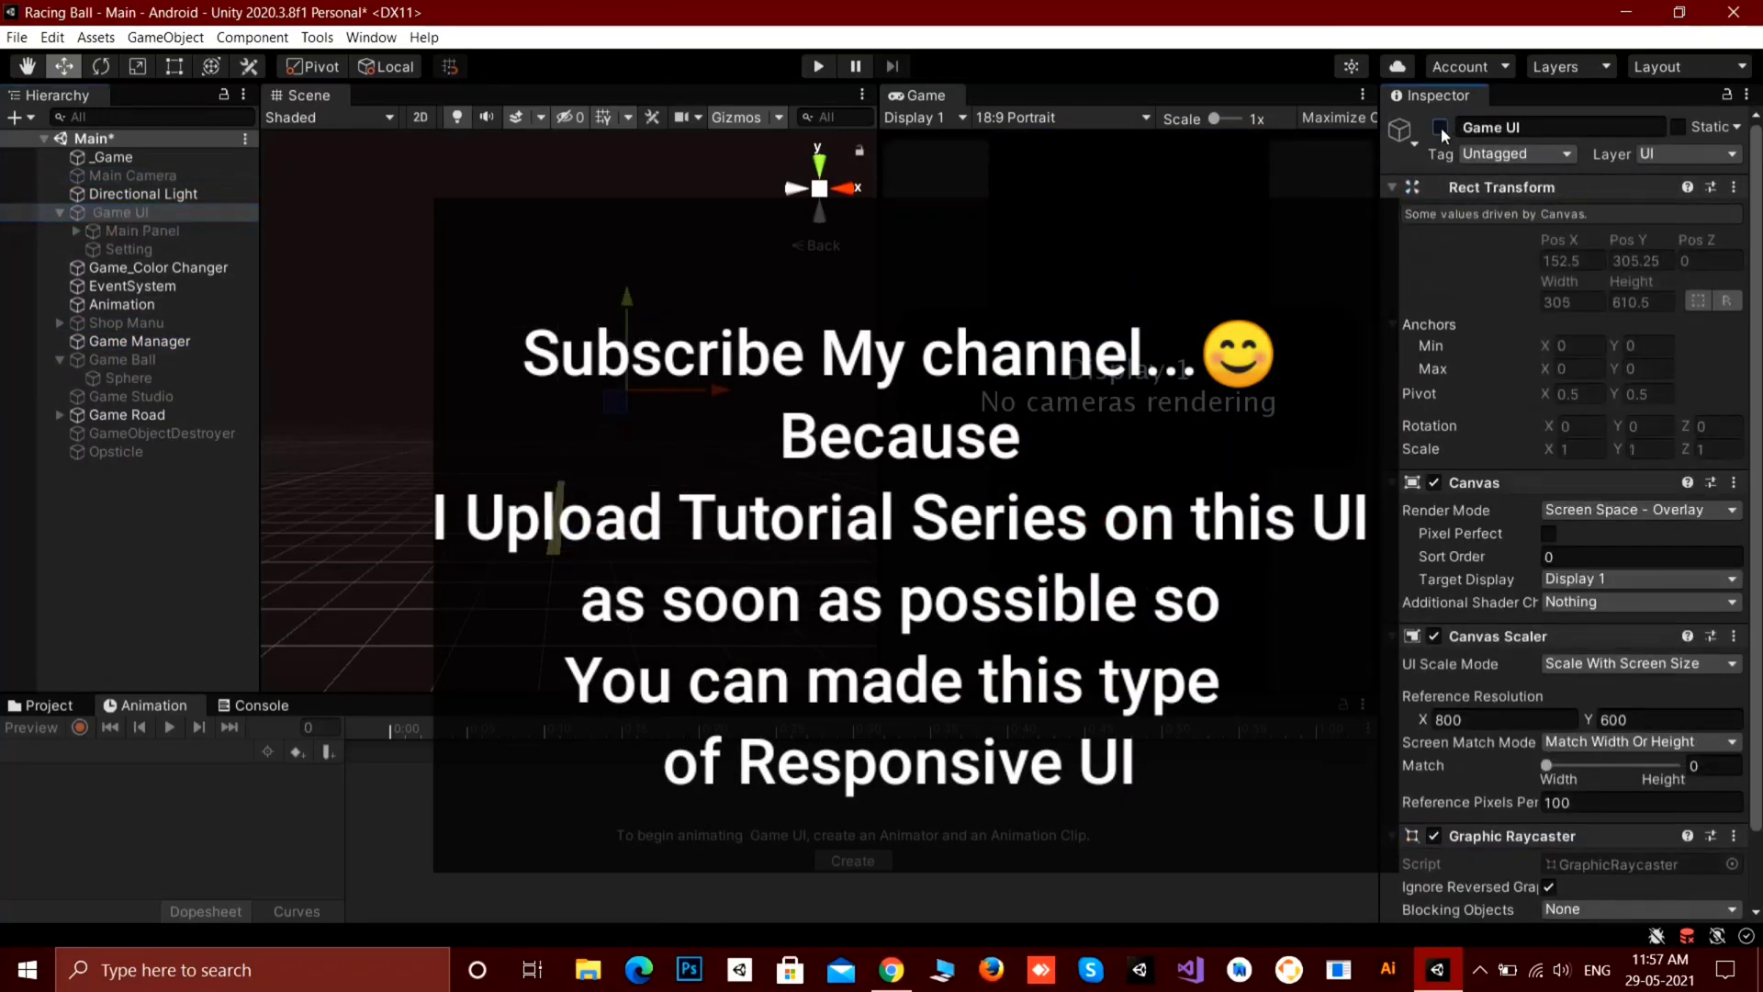
Activate the Game Ball object and inspect the Shop Manu, Animation and EventSystem objects.
{"action": "left_click", "coordinate": [138, 360]}
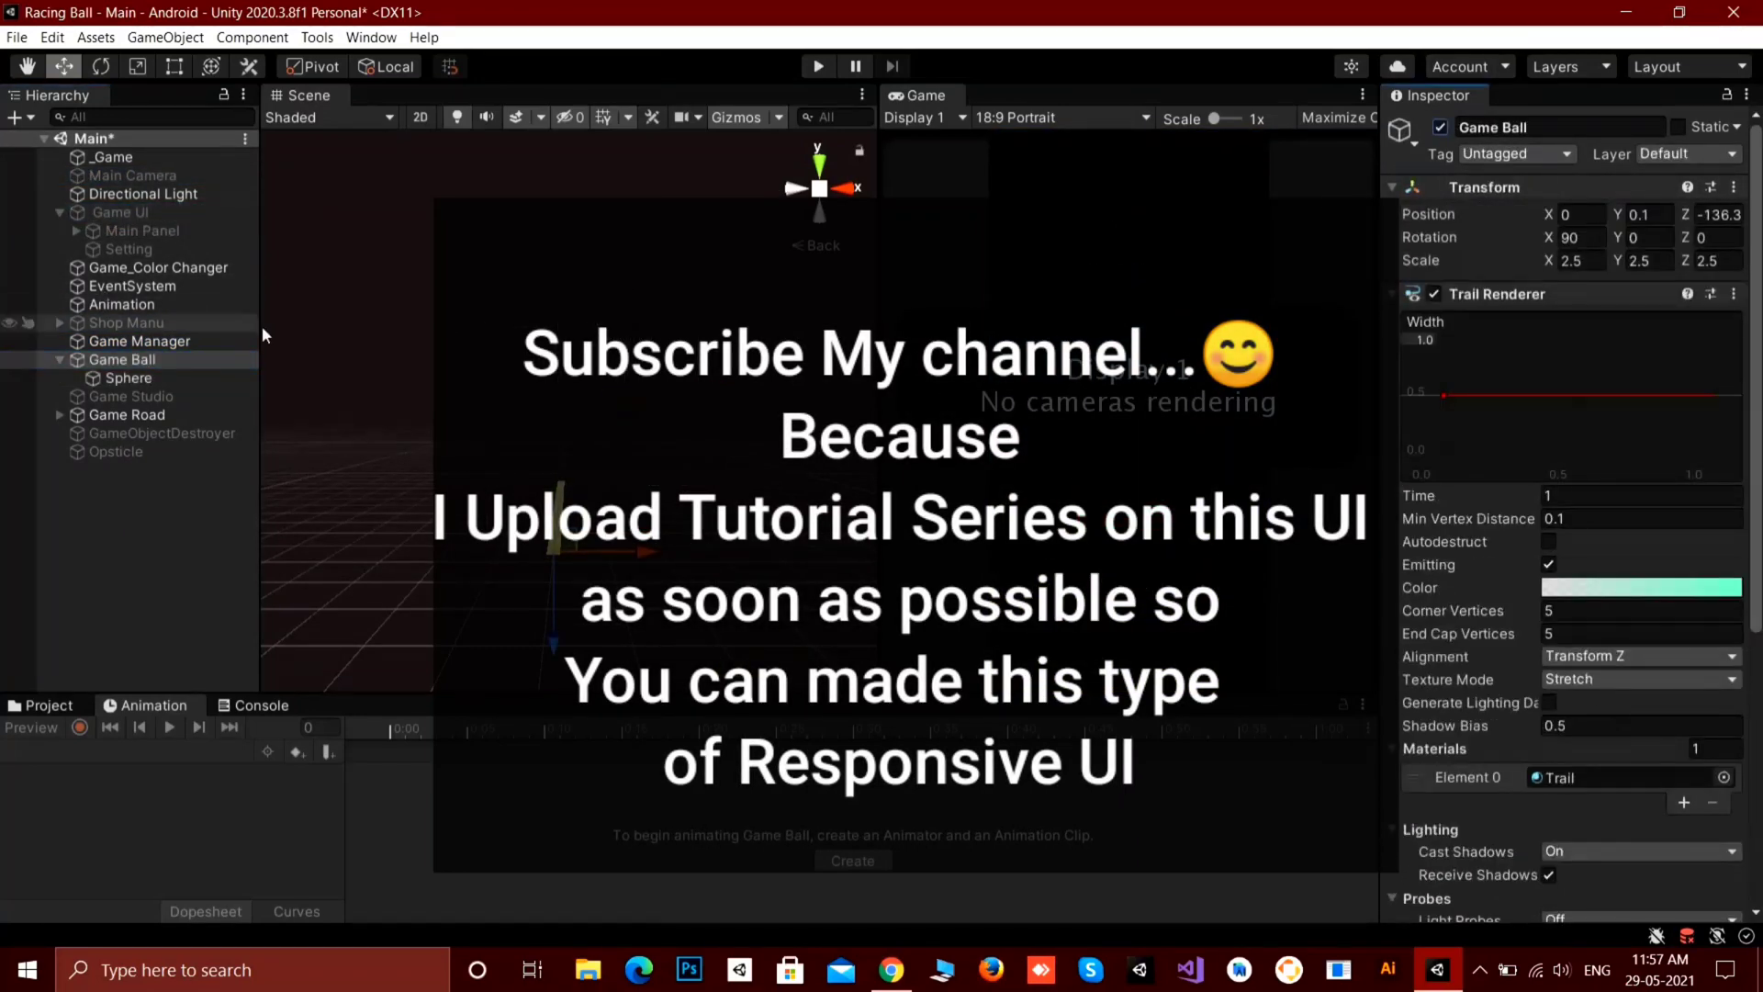
{"action": "left_click", "coordinate": [212, 324]}
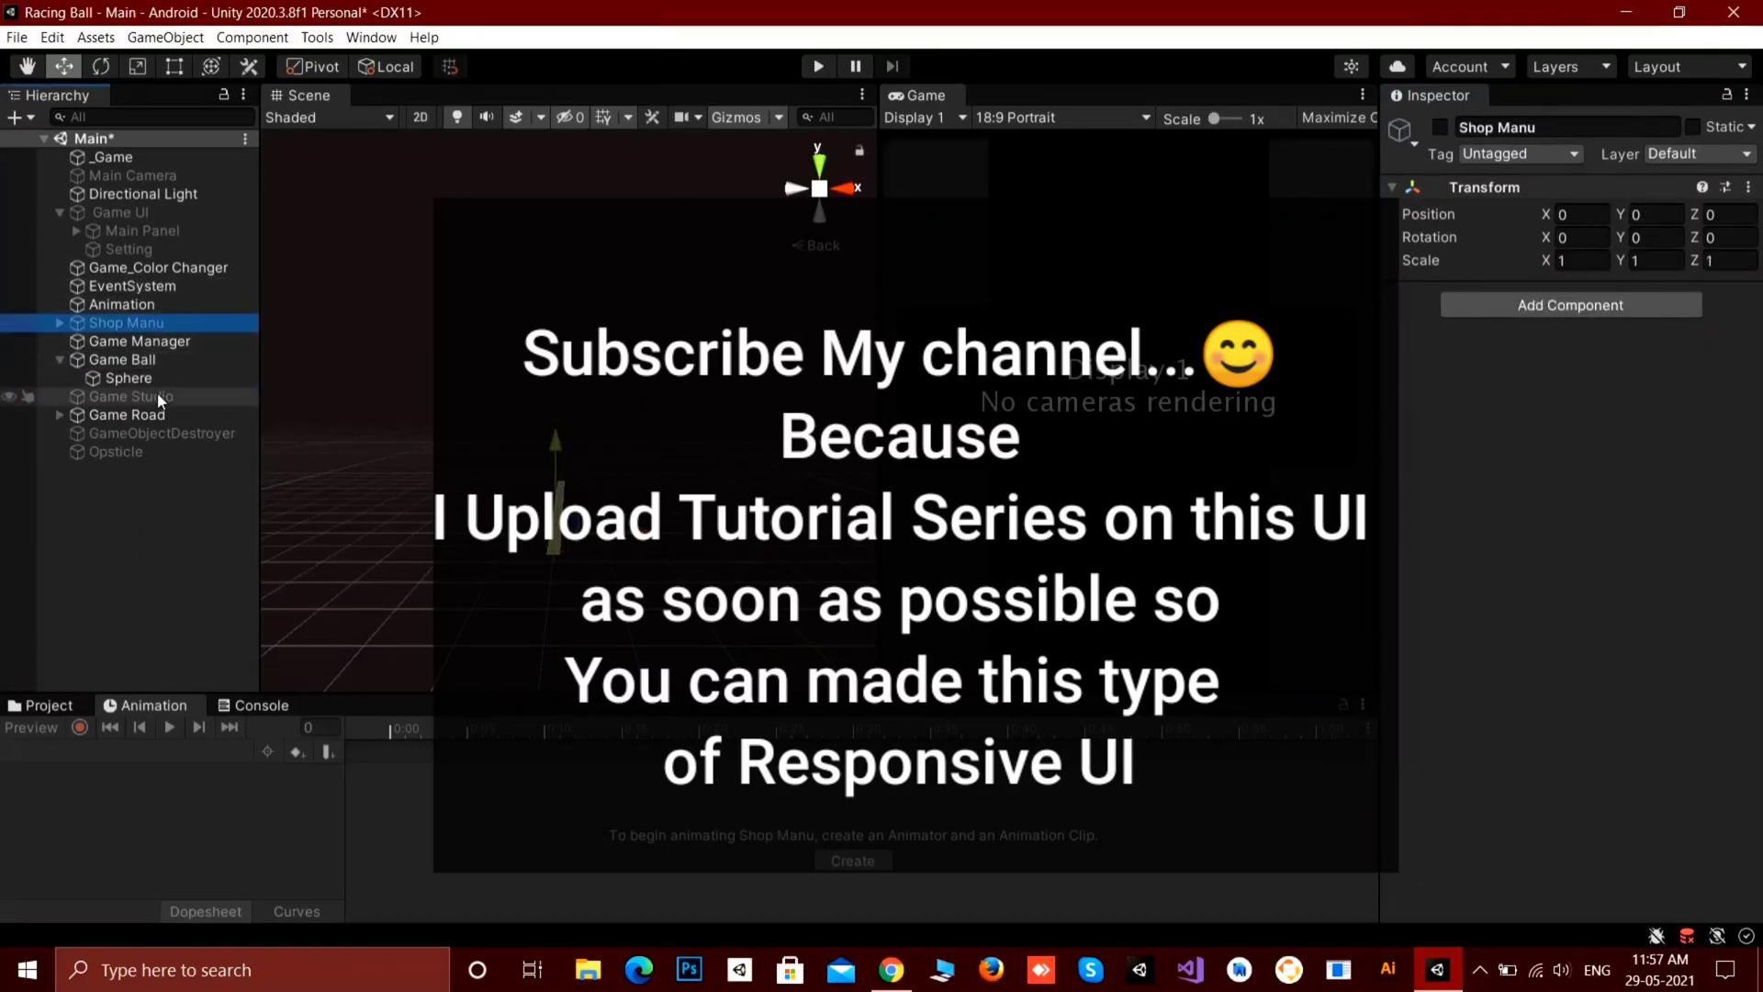
{"action": "left_click", "coordinate": [122, 359]}
{"action": "left_click", "coordinate": [122, 304]}
{"action": "left_click", "coordinate": [133, 285]}
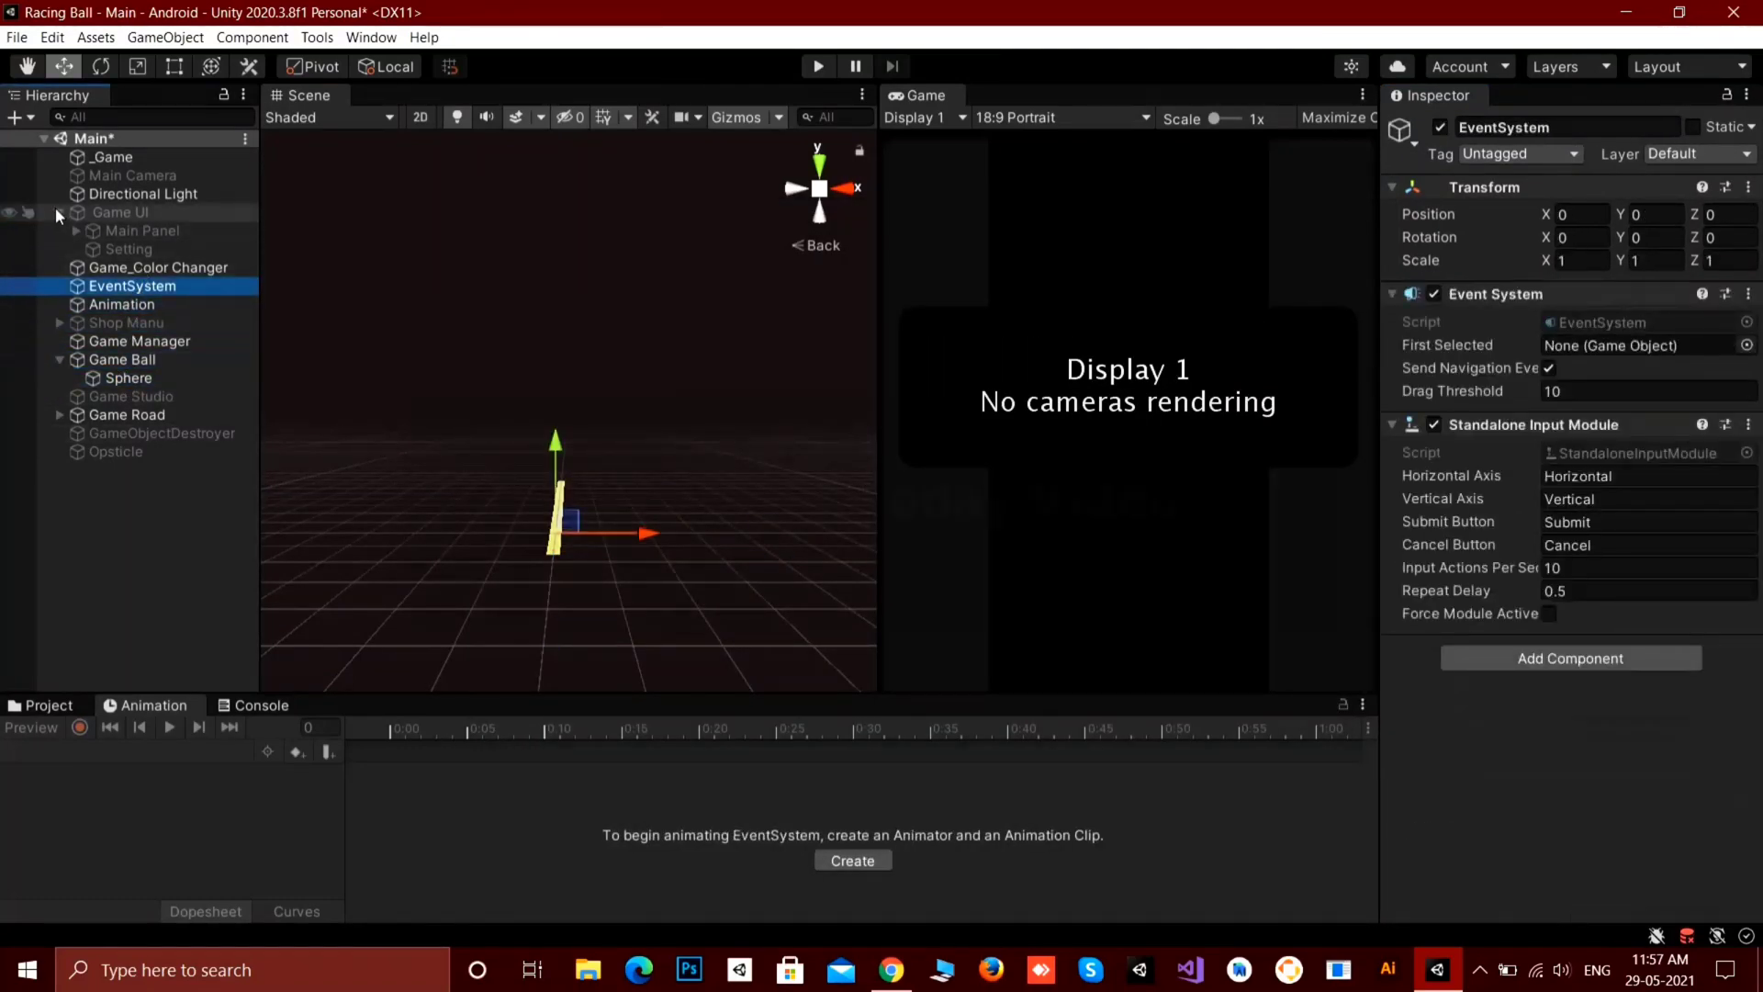
Collapse Game UI, toggle Shop Manu on and off to check it, and deactivate Game Ball.
{"action": "left_click", "coordinate": [58, 213]}
{"action": "left_click", "coordinate": [129, 286]}
{"action": "left_click", "coordinate": [1440, 127]}
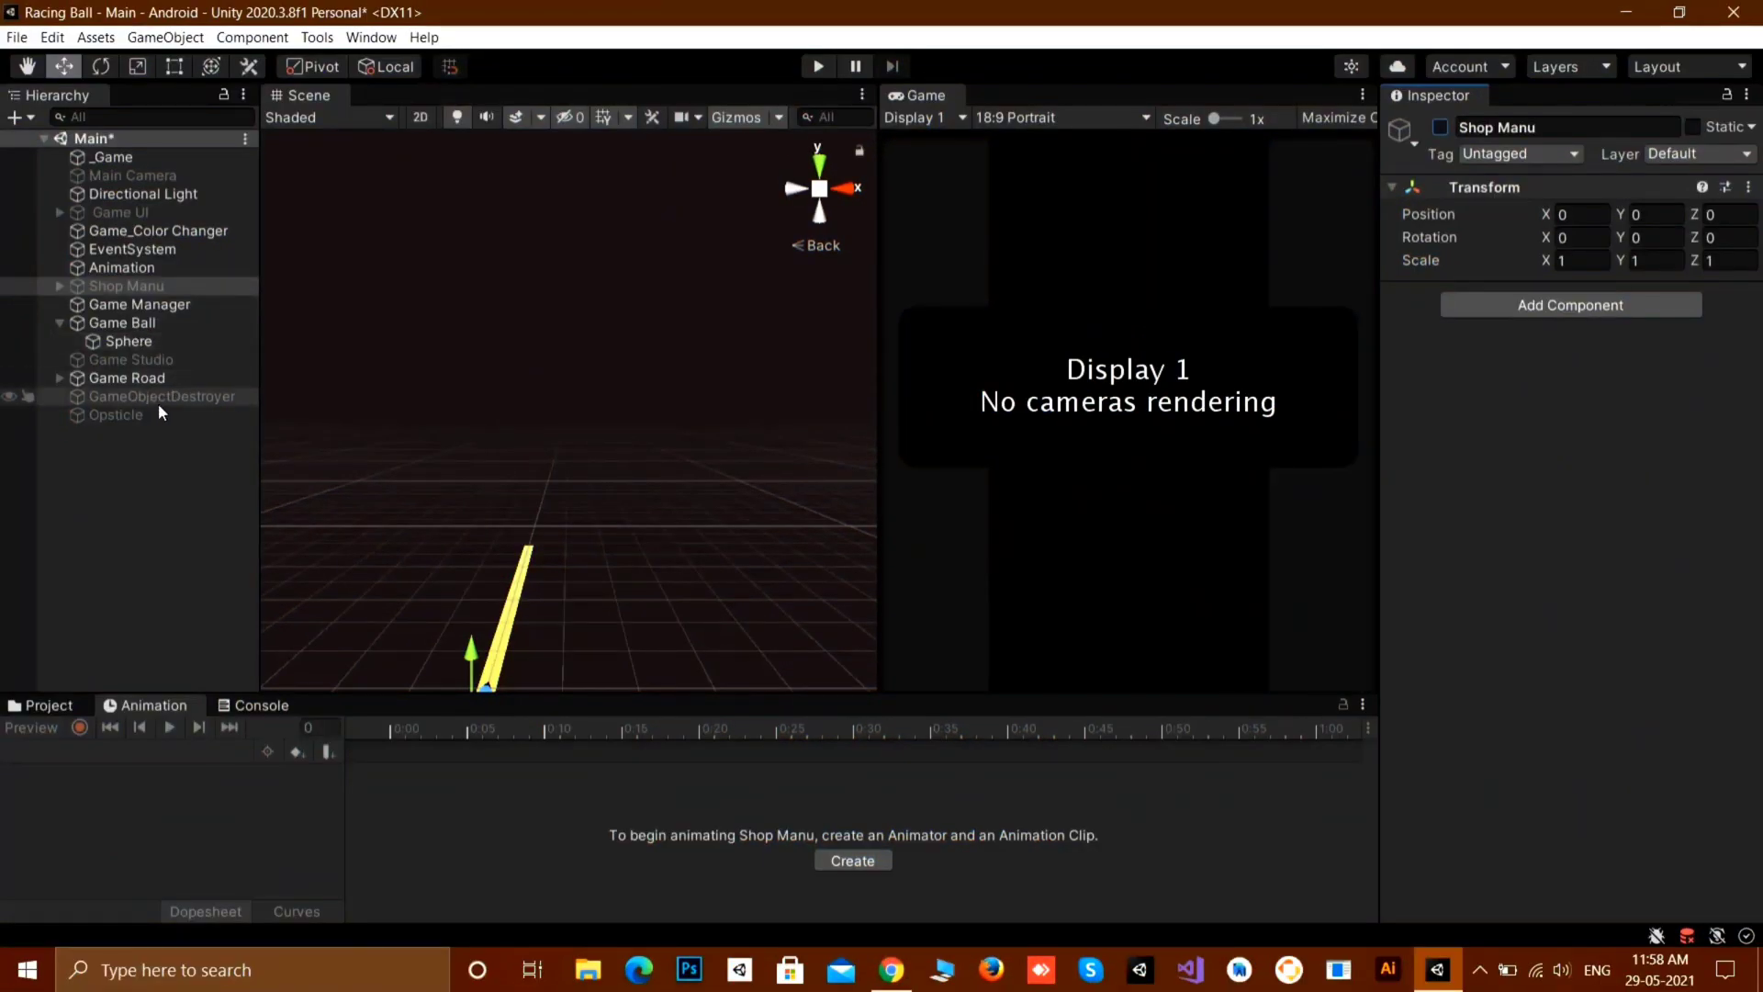
{"action": "left_click", "coordinate": [143, 326]}
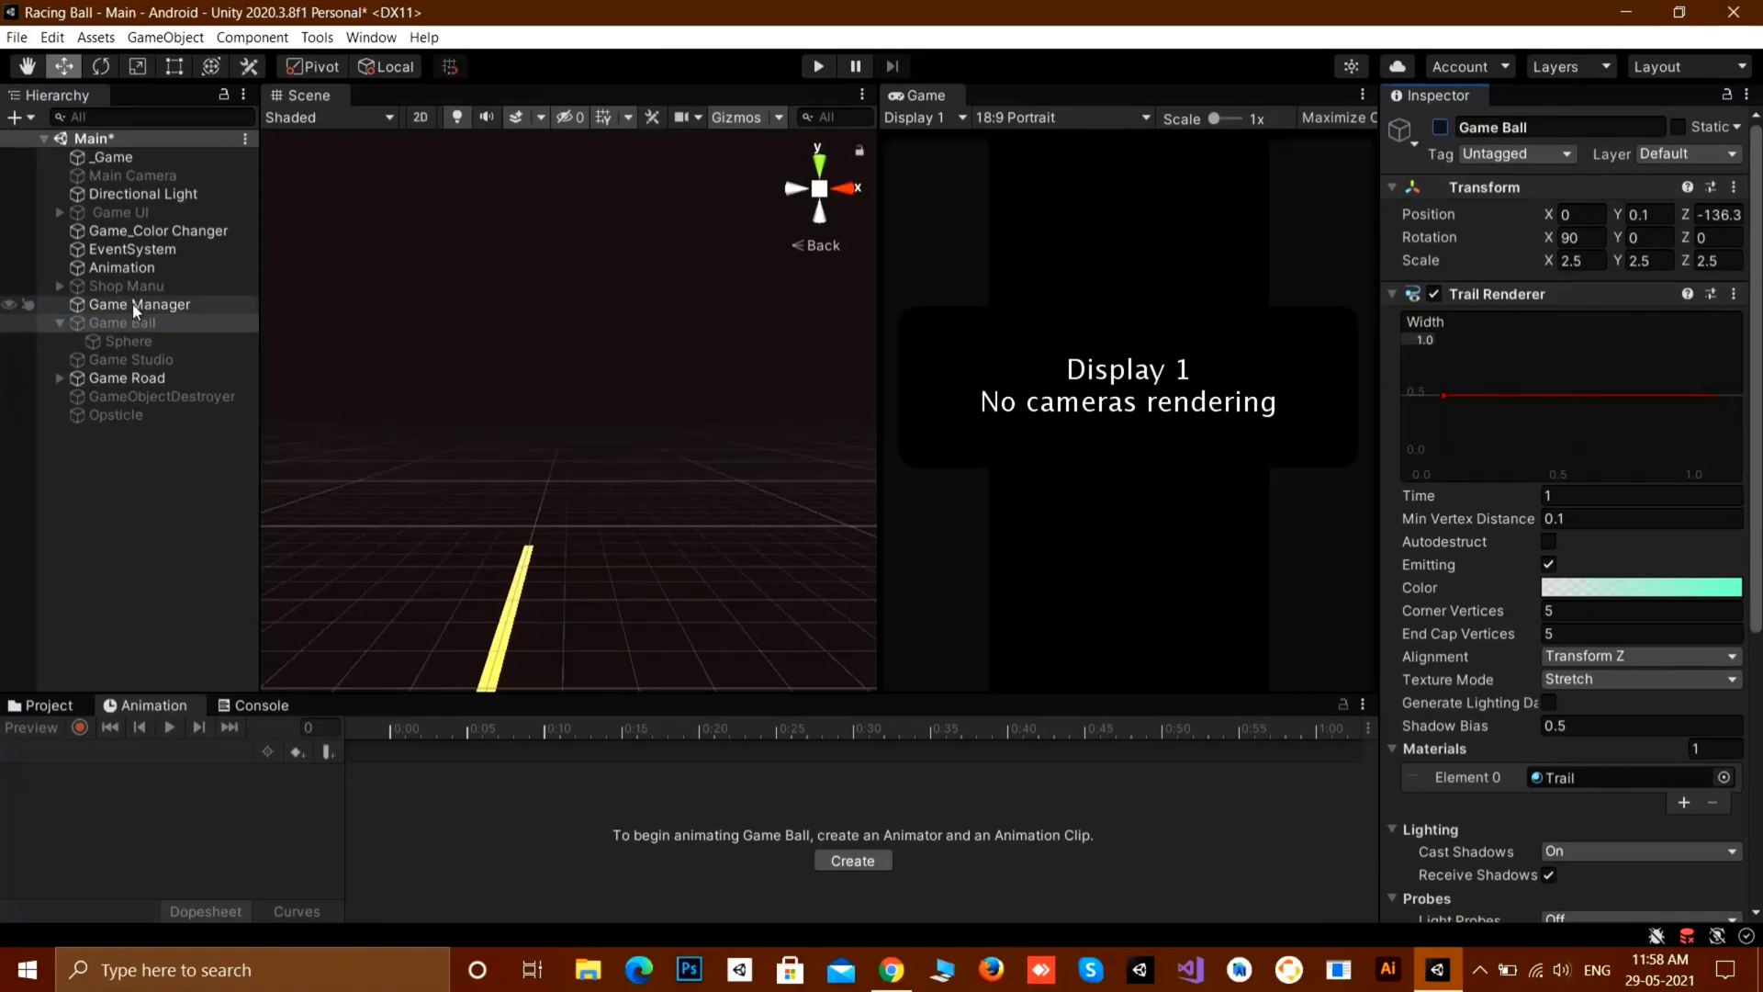
Reactivate the Game UI and Main Camera objects.
{"action": "left_click", "coordinate": [204, 211]}
{"action": "left_click", "coordinate": [1440, 128]}
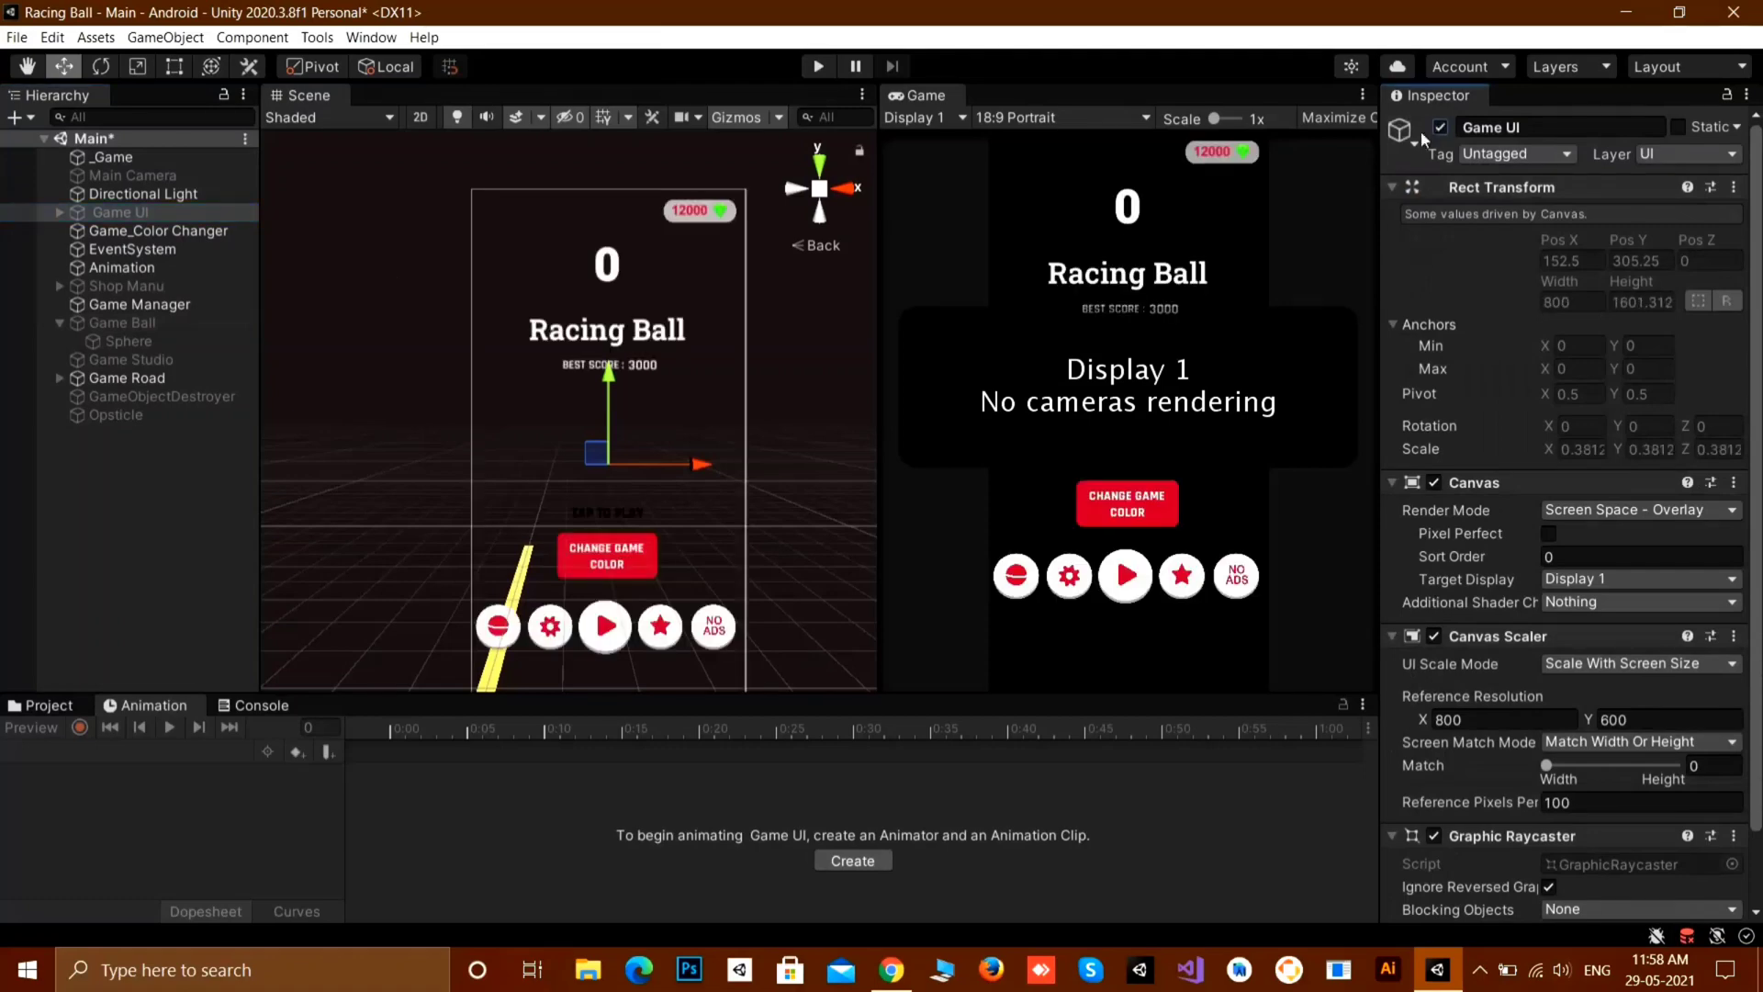
{"action": "left_click", "coordinate": [133, 175]}
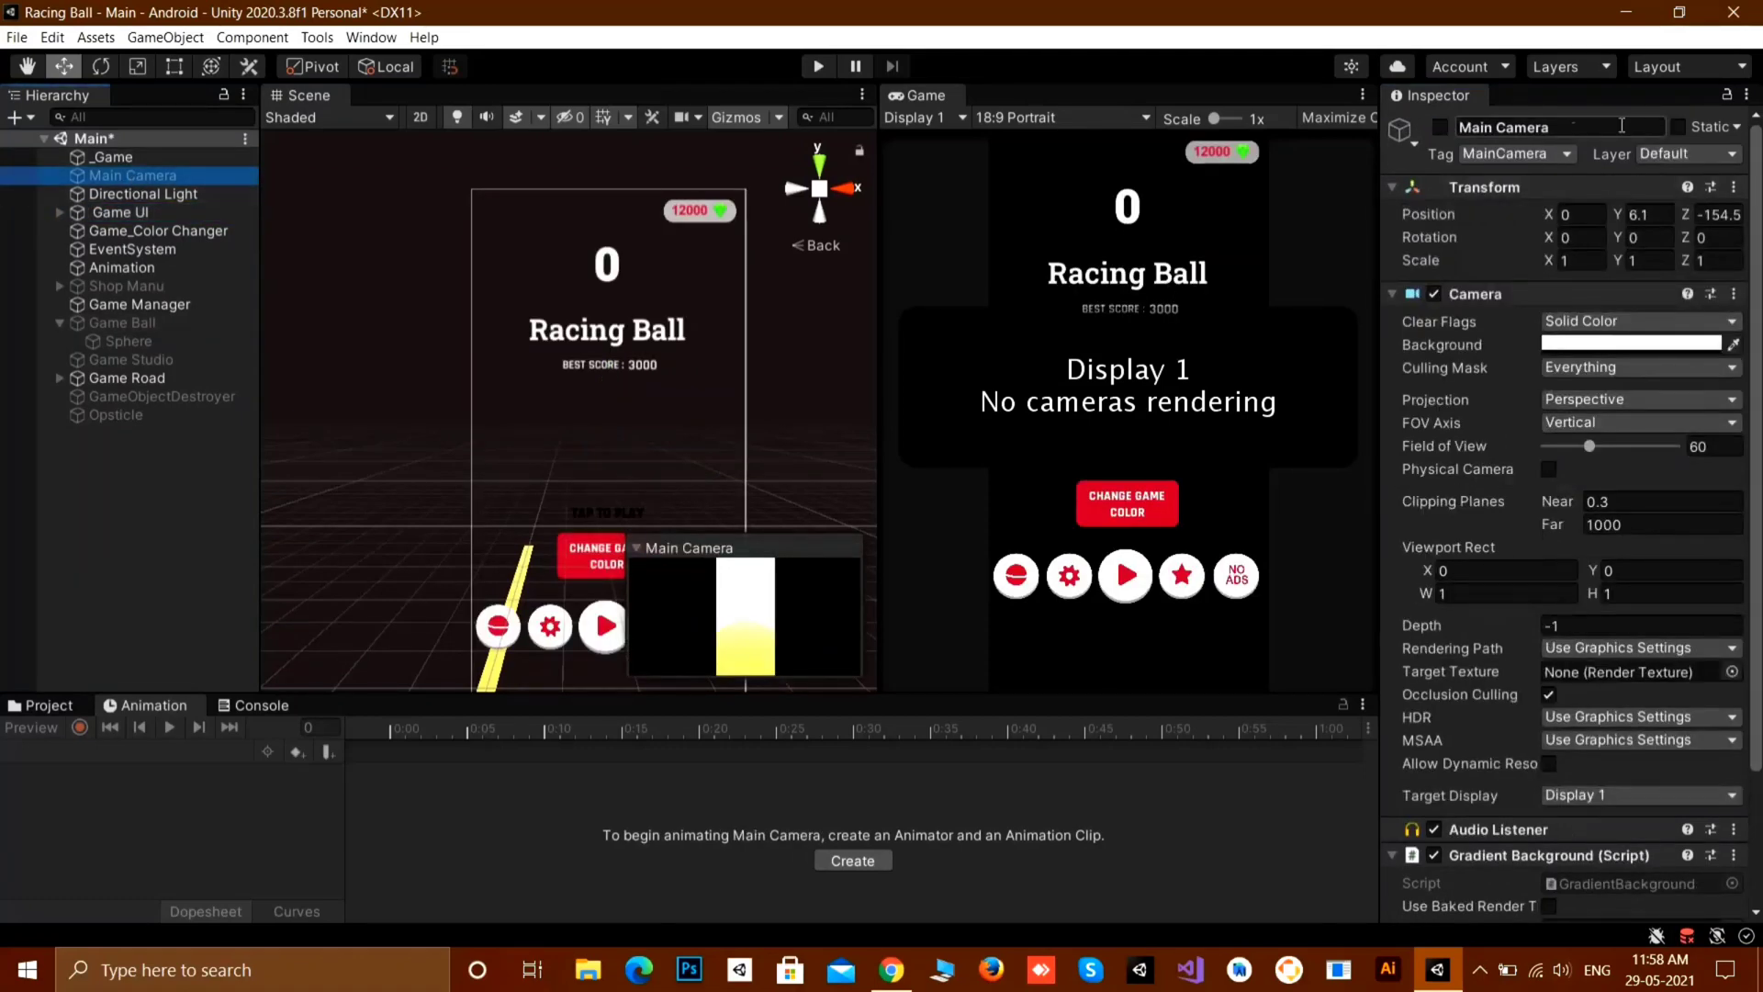
{"action": "left_click", "coordinate": [1439, 128]}
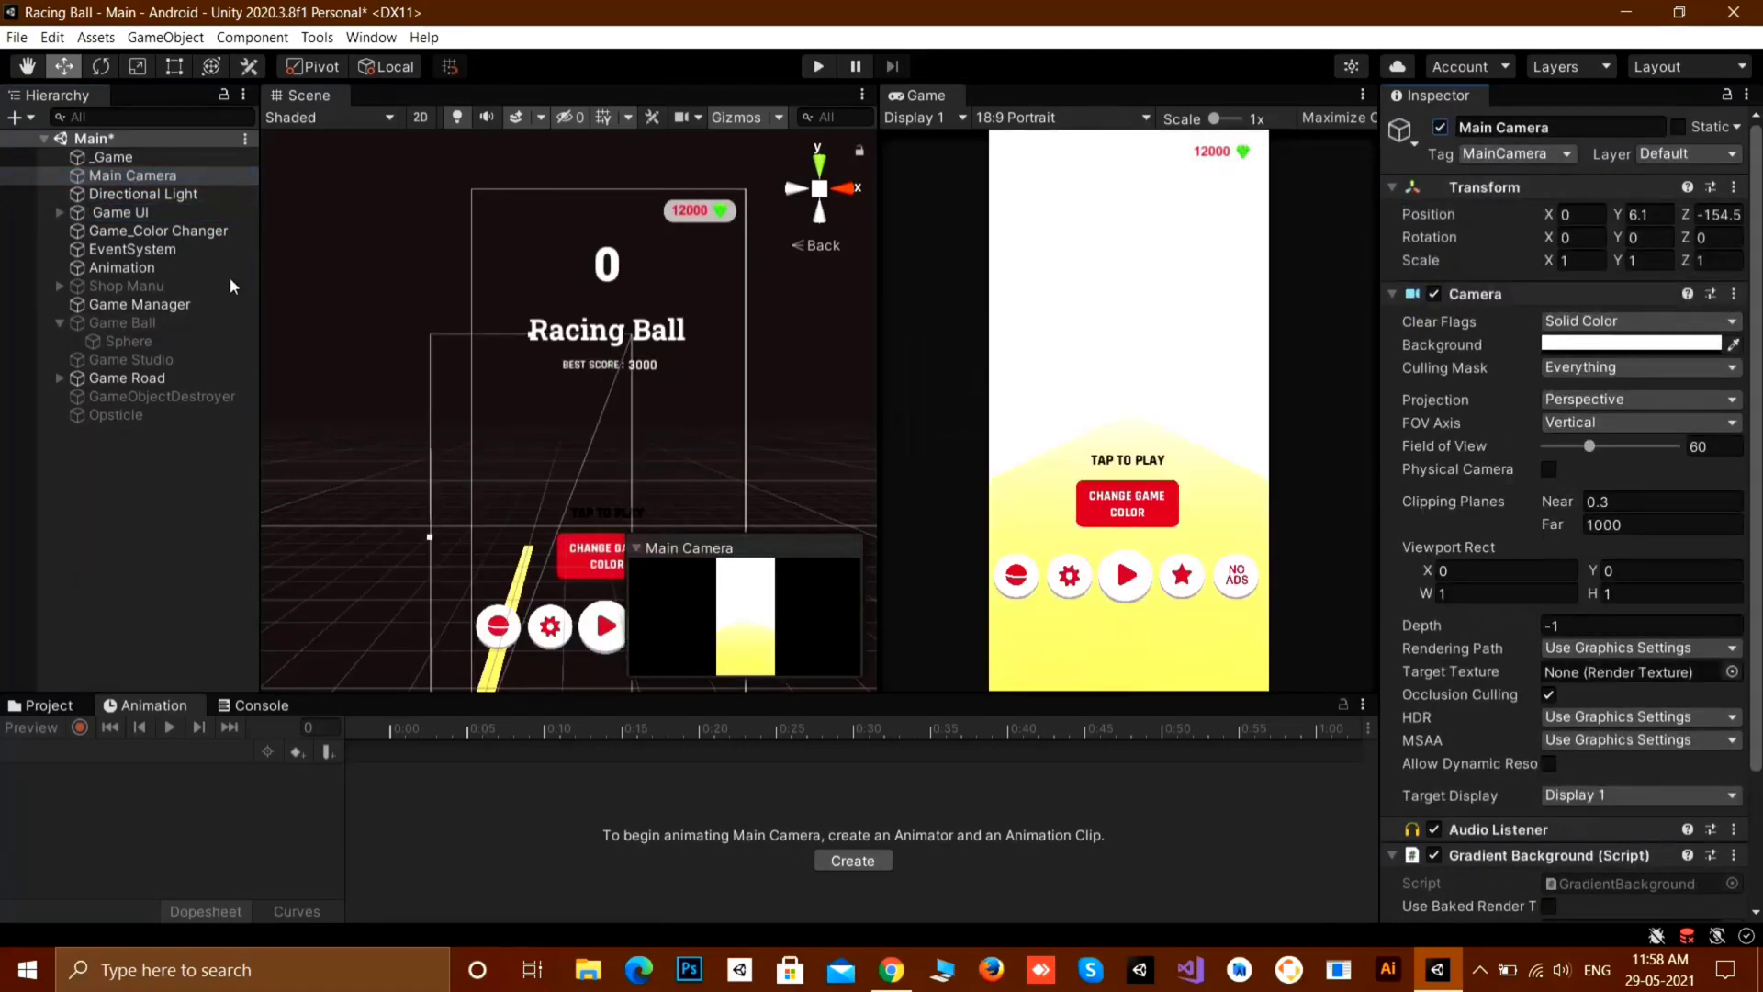
Move the Main Panel sideways out of the Game UI canvas, to offsets of about Left 1380 and Right -1380.
{"action": "double_click", "coordinate": [119, 212]}
{"action": "left_click", "coordinate": [60, 212]}
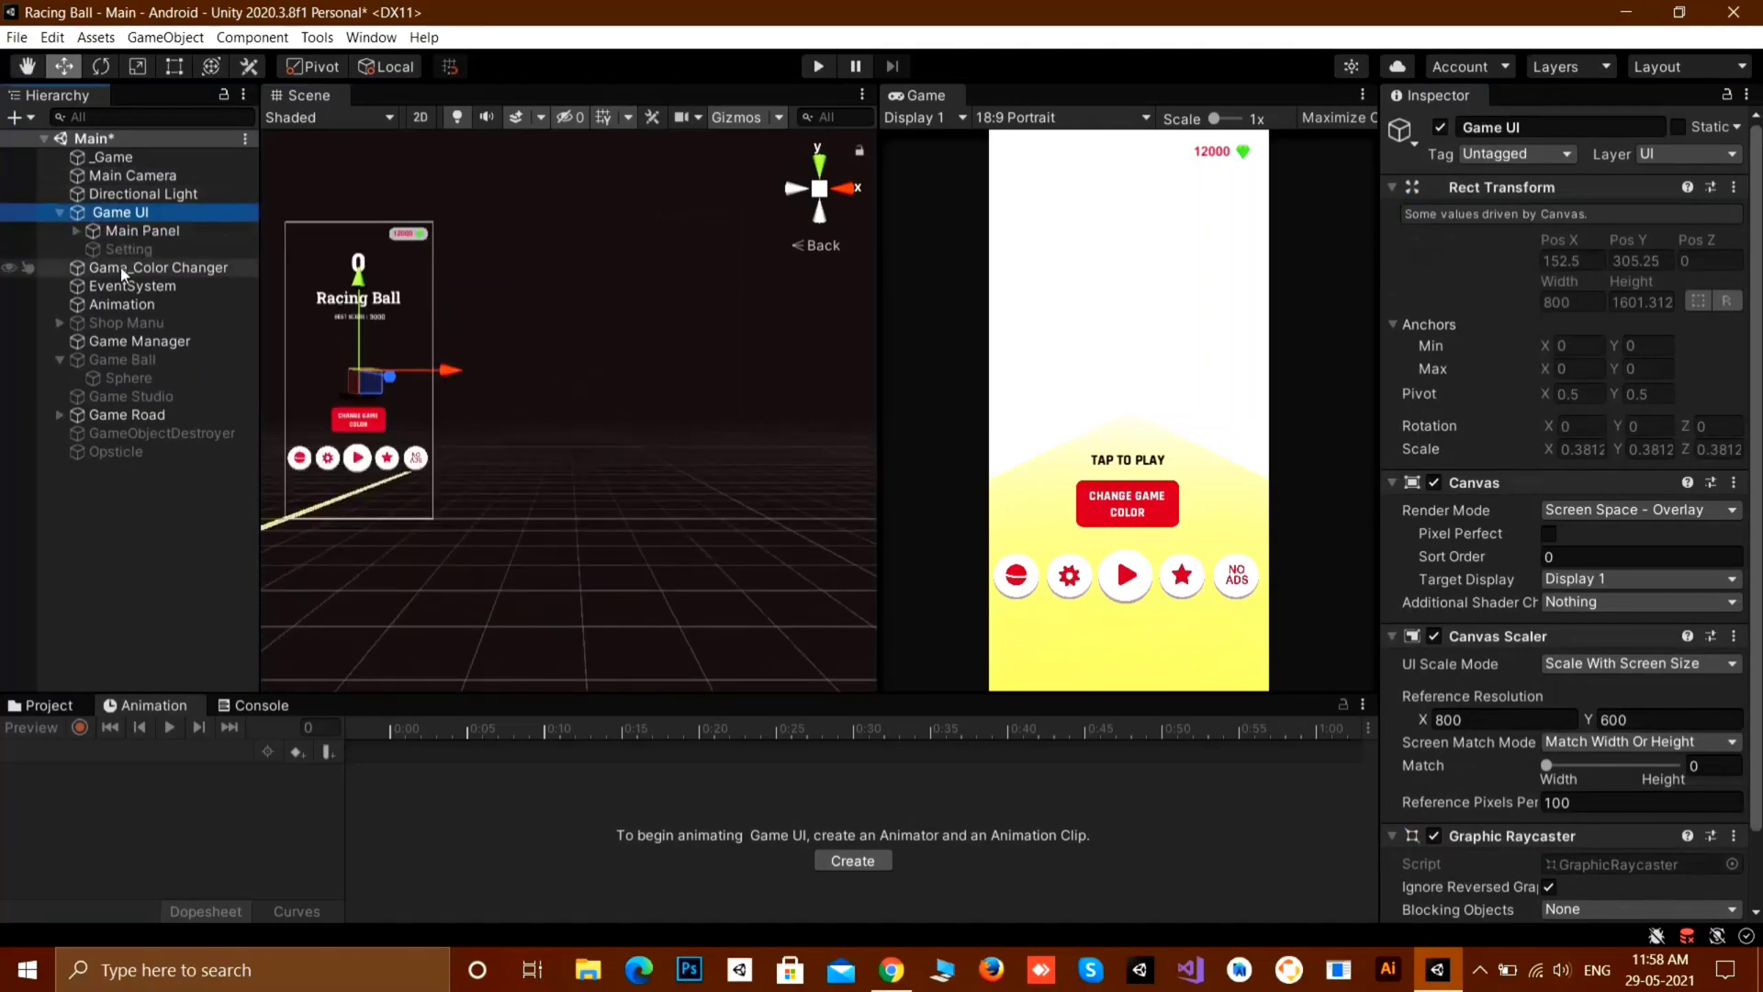
{"action": "left_click", "coordinate": [165, 231]}
{"action": "left_click_drag", "start_coordinate": [451, 375], "coordinate": [713, 418]}
{"action": "scroll", "coordinate": [401, 410], "scroll_direction": "down", "scroll_amount": 4}
{"action": "middle_click_drag", "start_coordinate": [390, 404], "coordinate": [534, 413]}
{"action": "scroll", "coordinate": [858, 328], "scroll_direction": "up", "scroll_amount": 6}
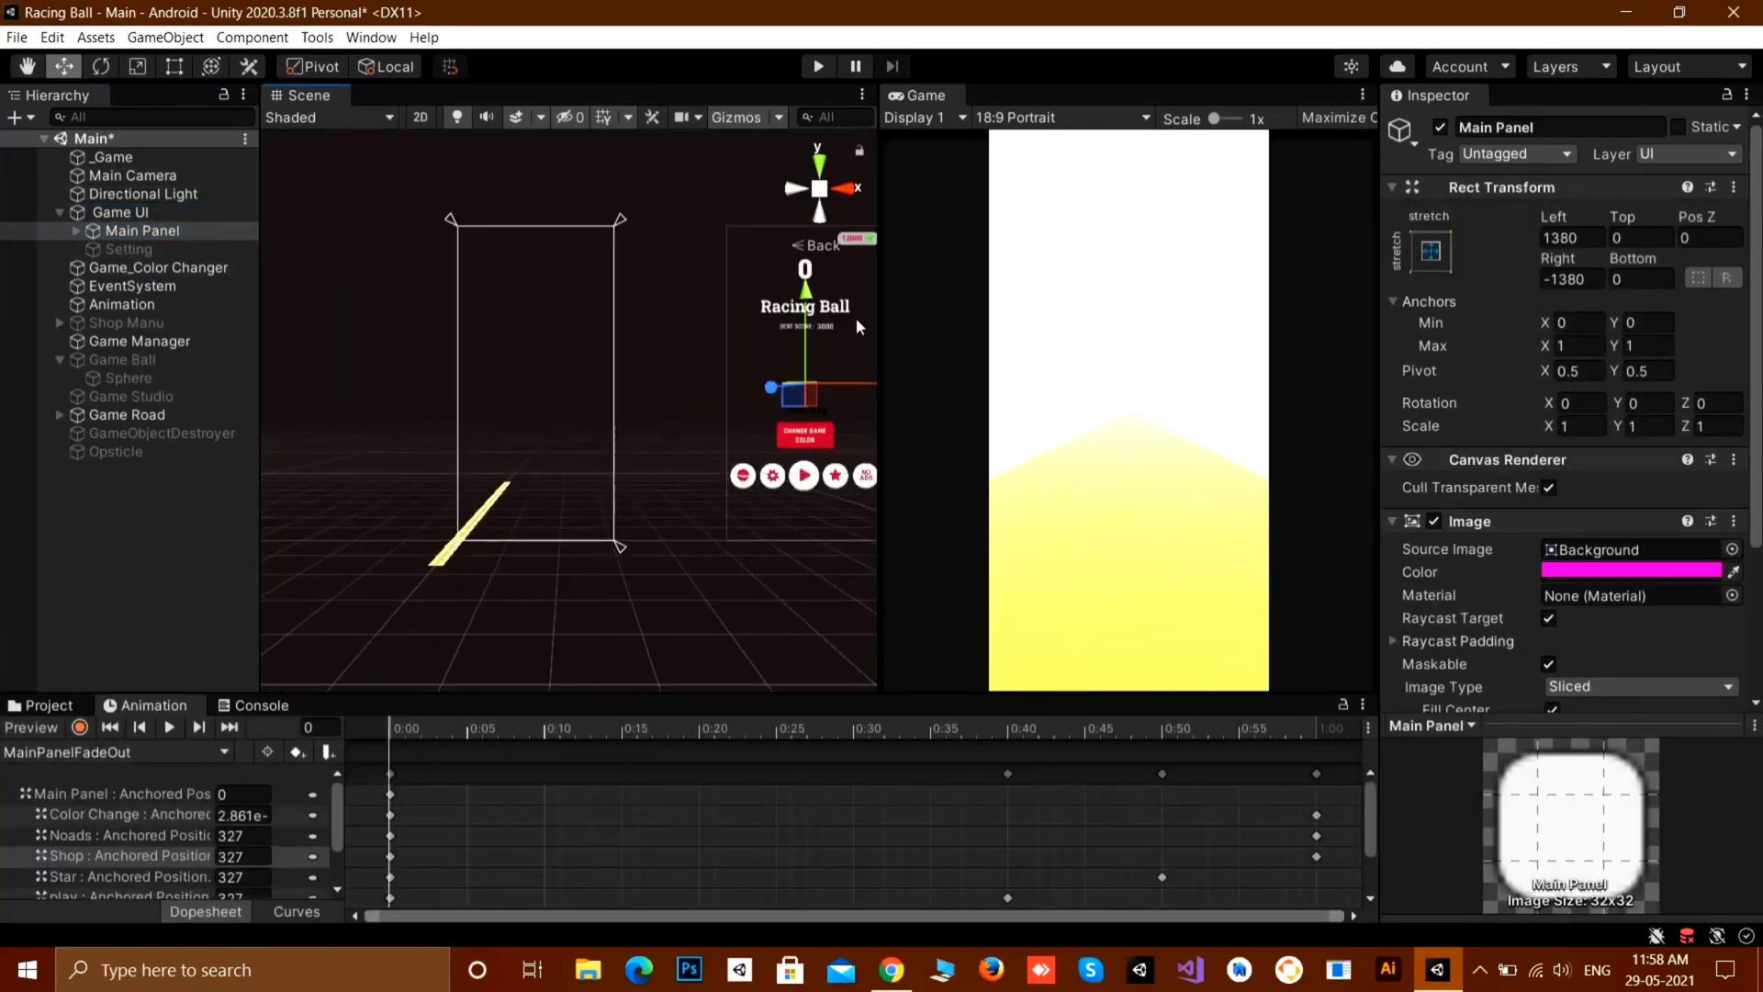
Maximize the Game view and test the main menu's play button in Play mode.
{"action": "left_click", "coordinate": [1362, 95]}
{"action": "left_click", "coordinate": [1396, 165]}
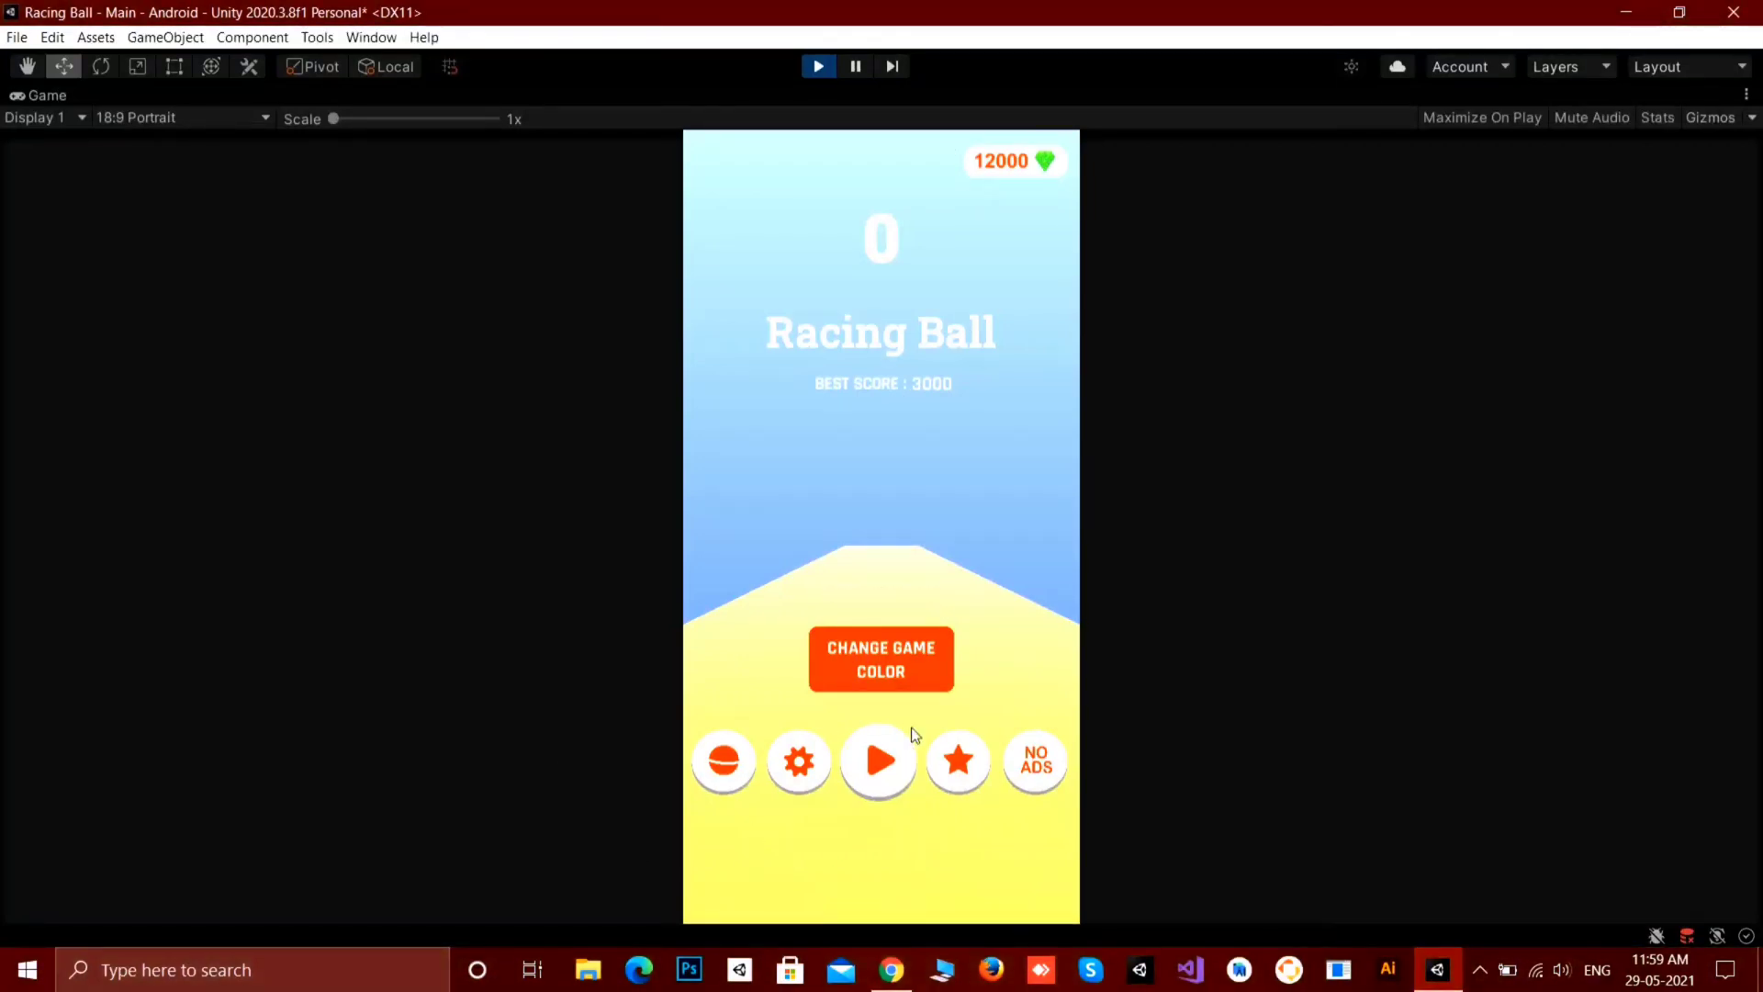
{"action": "left_click", "coordinate": [900, 773]}
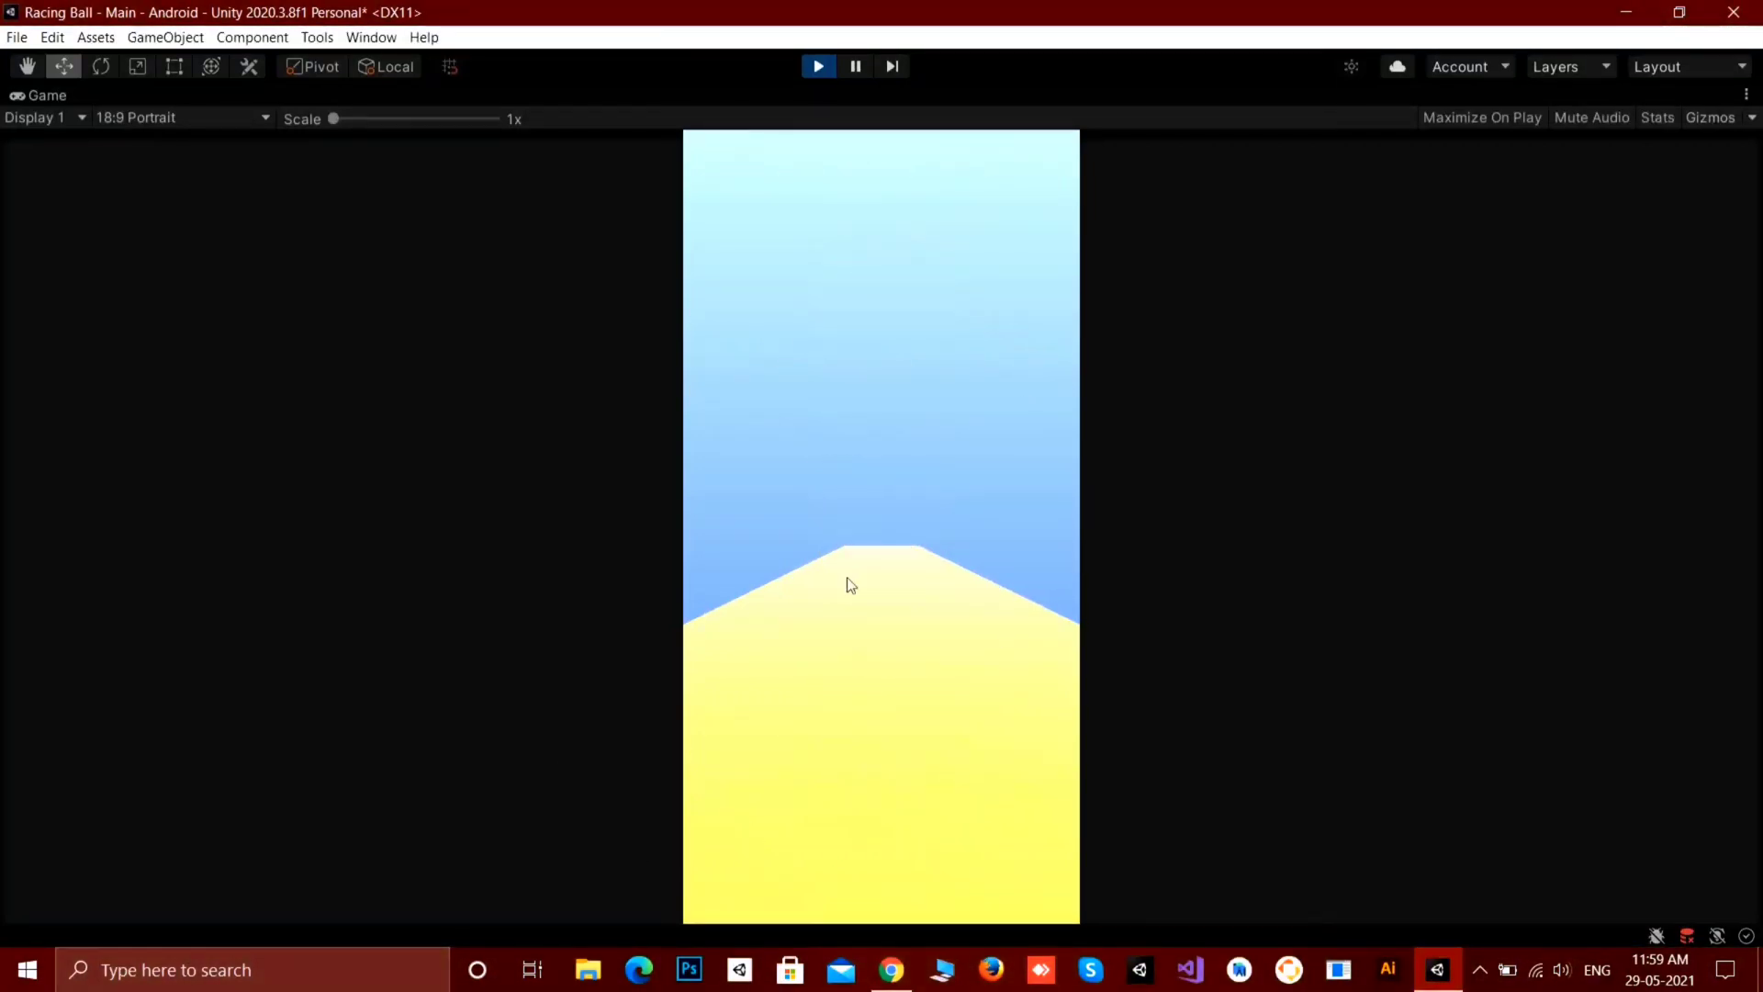
{"action": "left_click", "coordinate": [817, 68]}
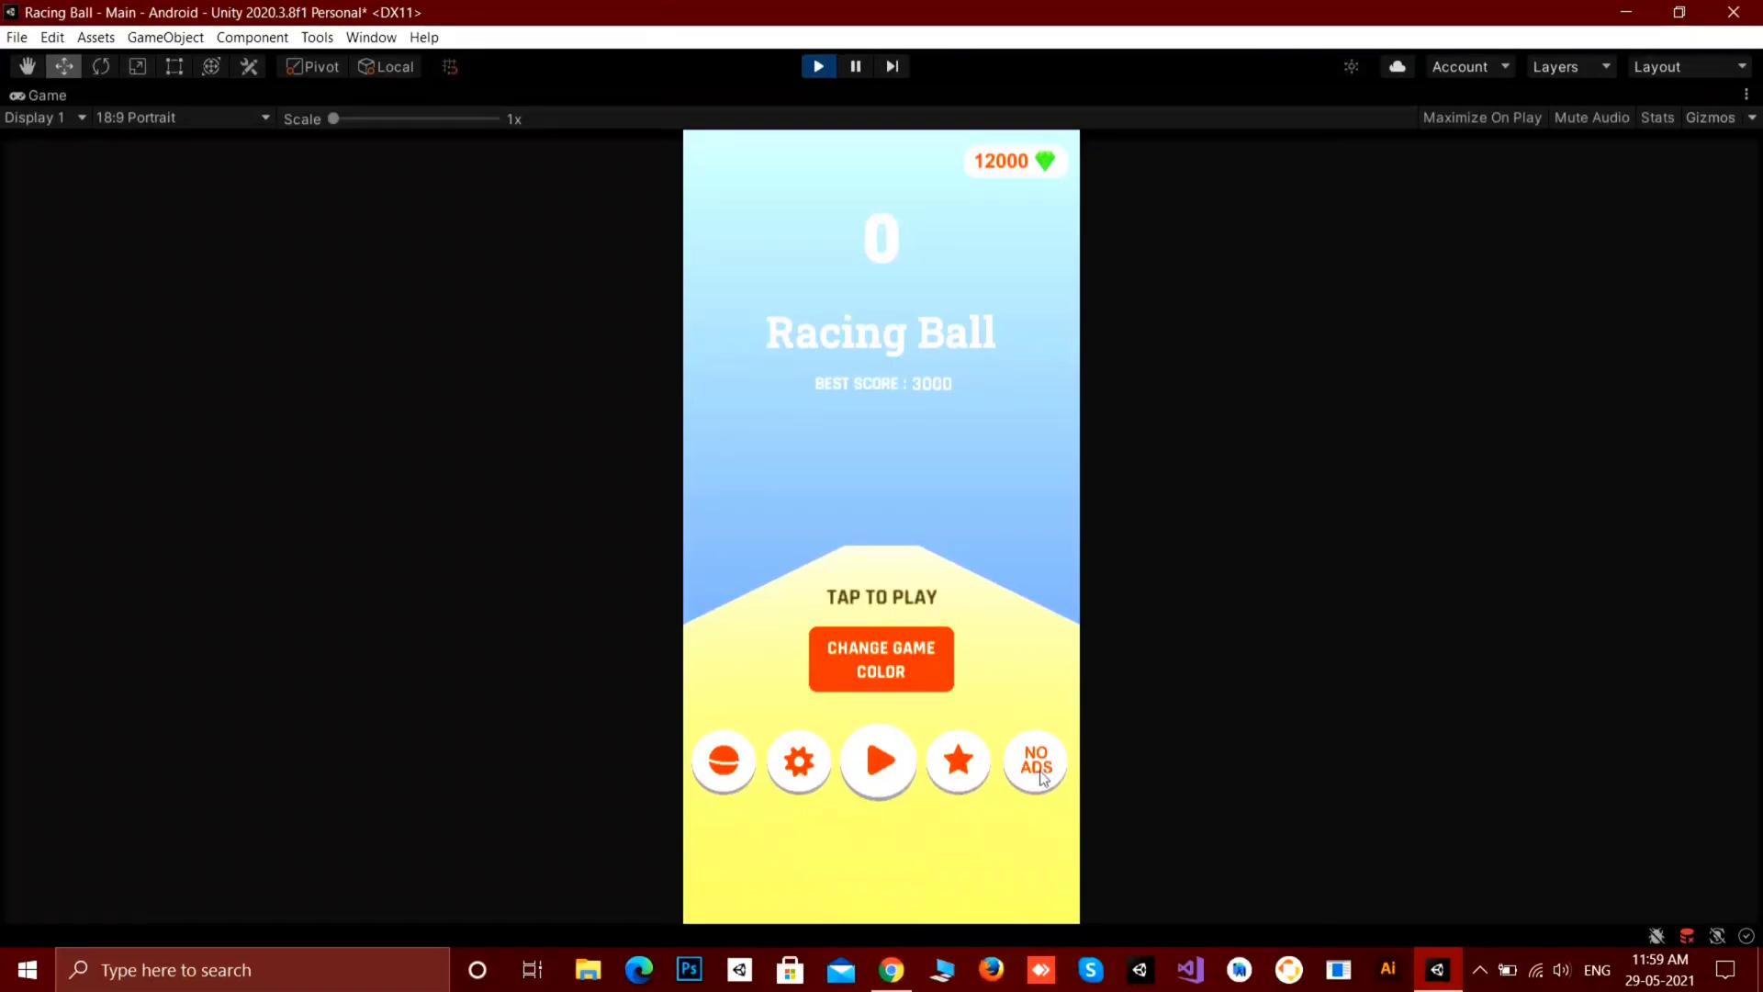
Test the running game's Change Game Color button by cycling repeatedly through its color themes.
{"action": "left_click", "coordinate": [872, 667]}
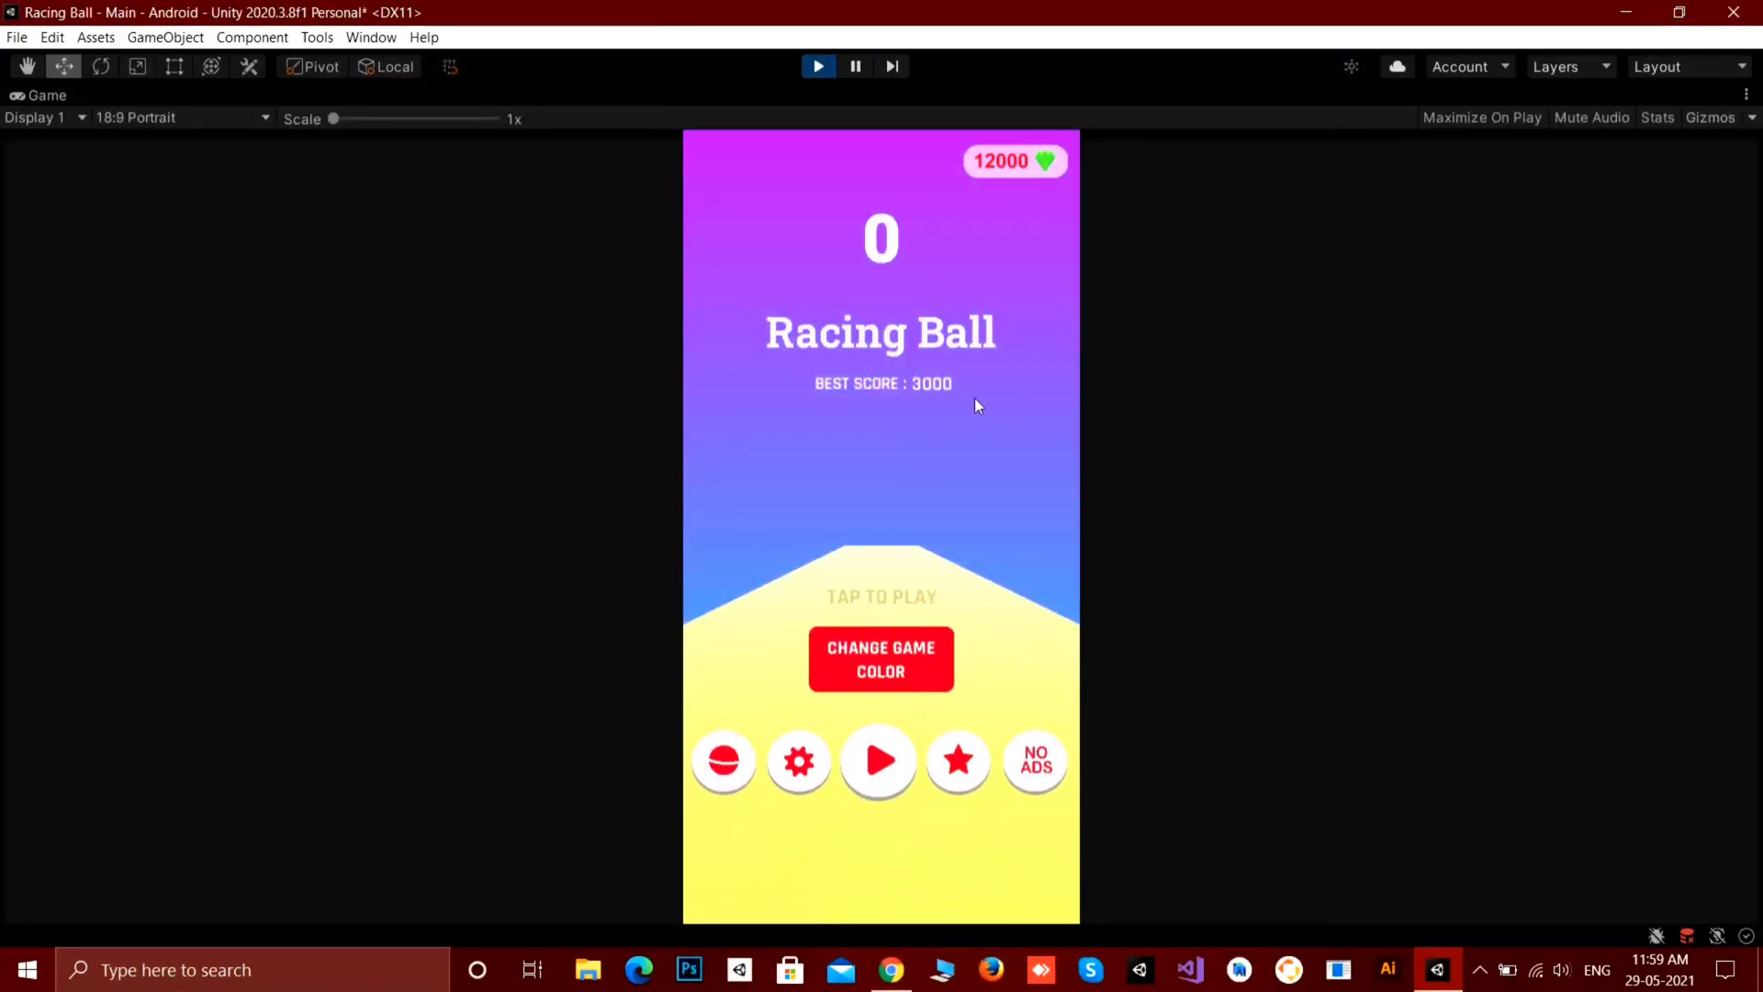
{"action": "left_click", "coordinate": [875, 665]}
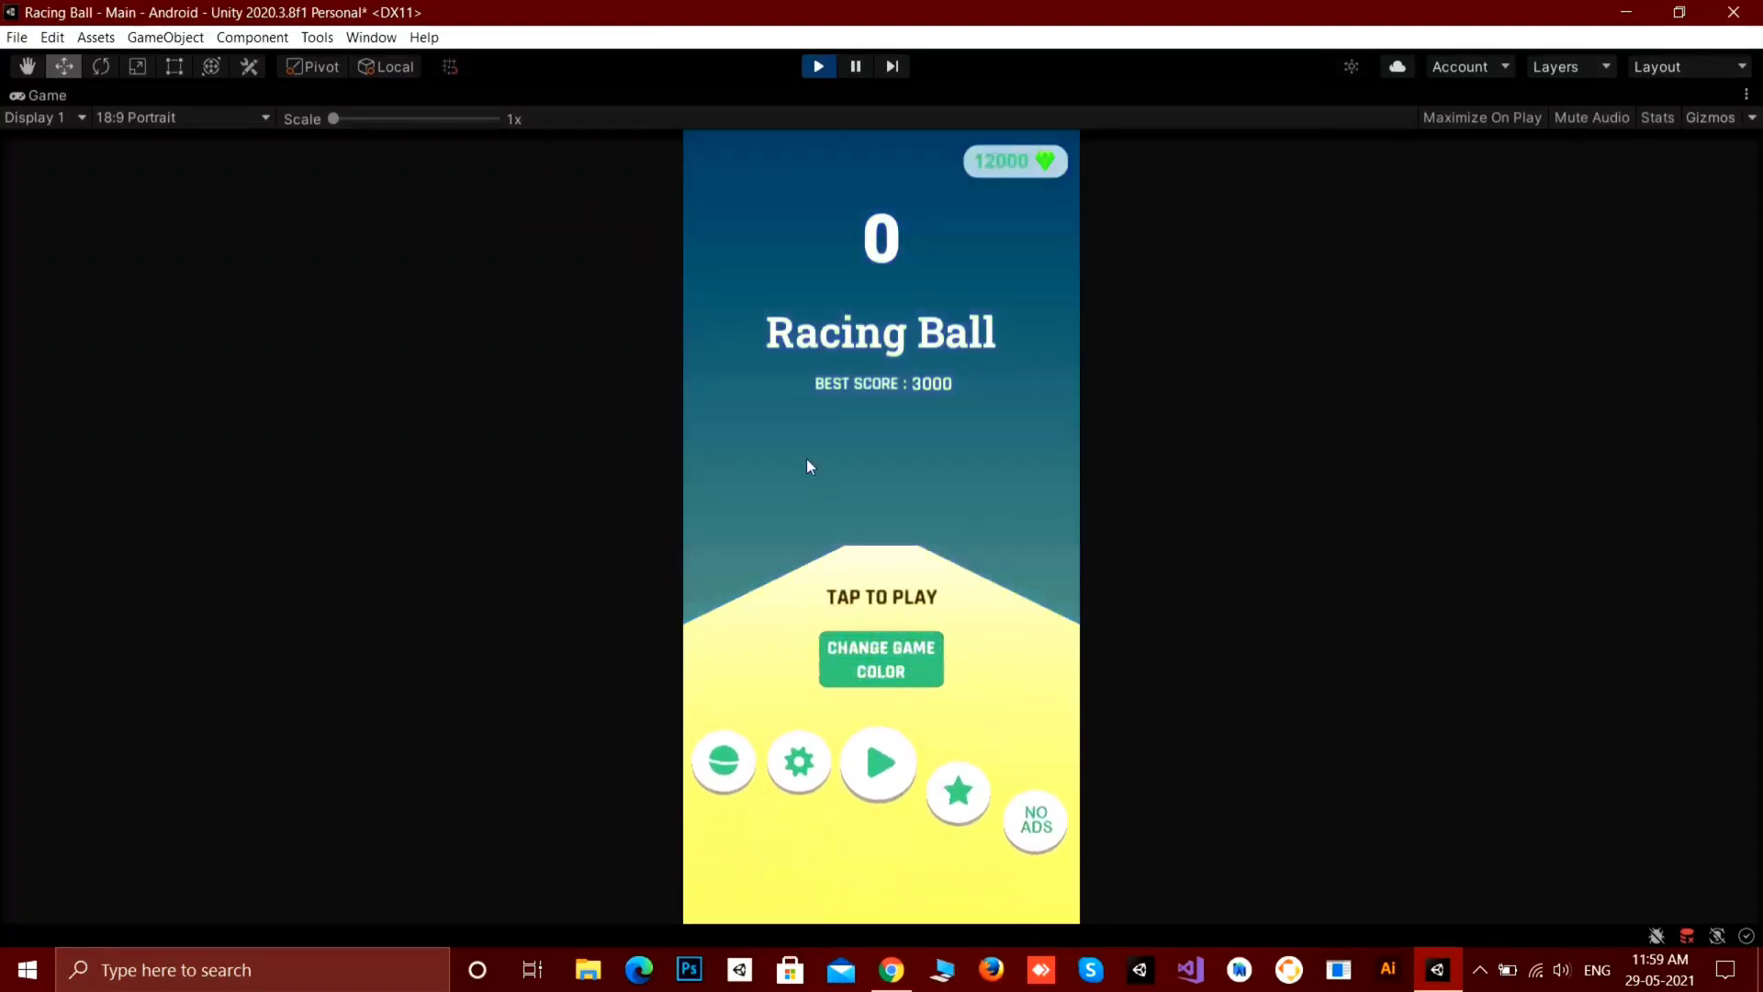
{"action": "left_click", "coordinate": [875, 674]}
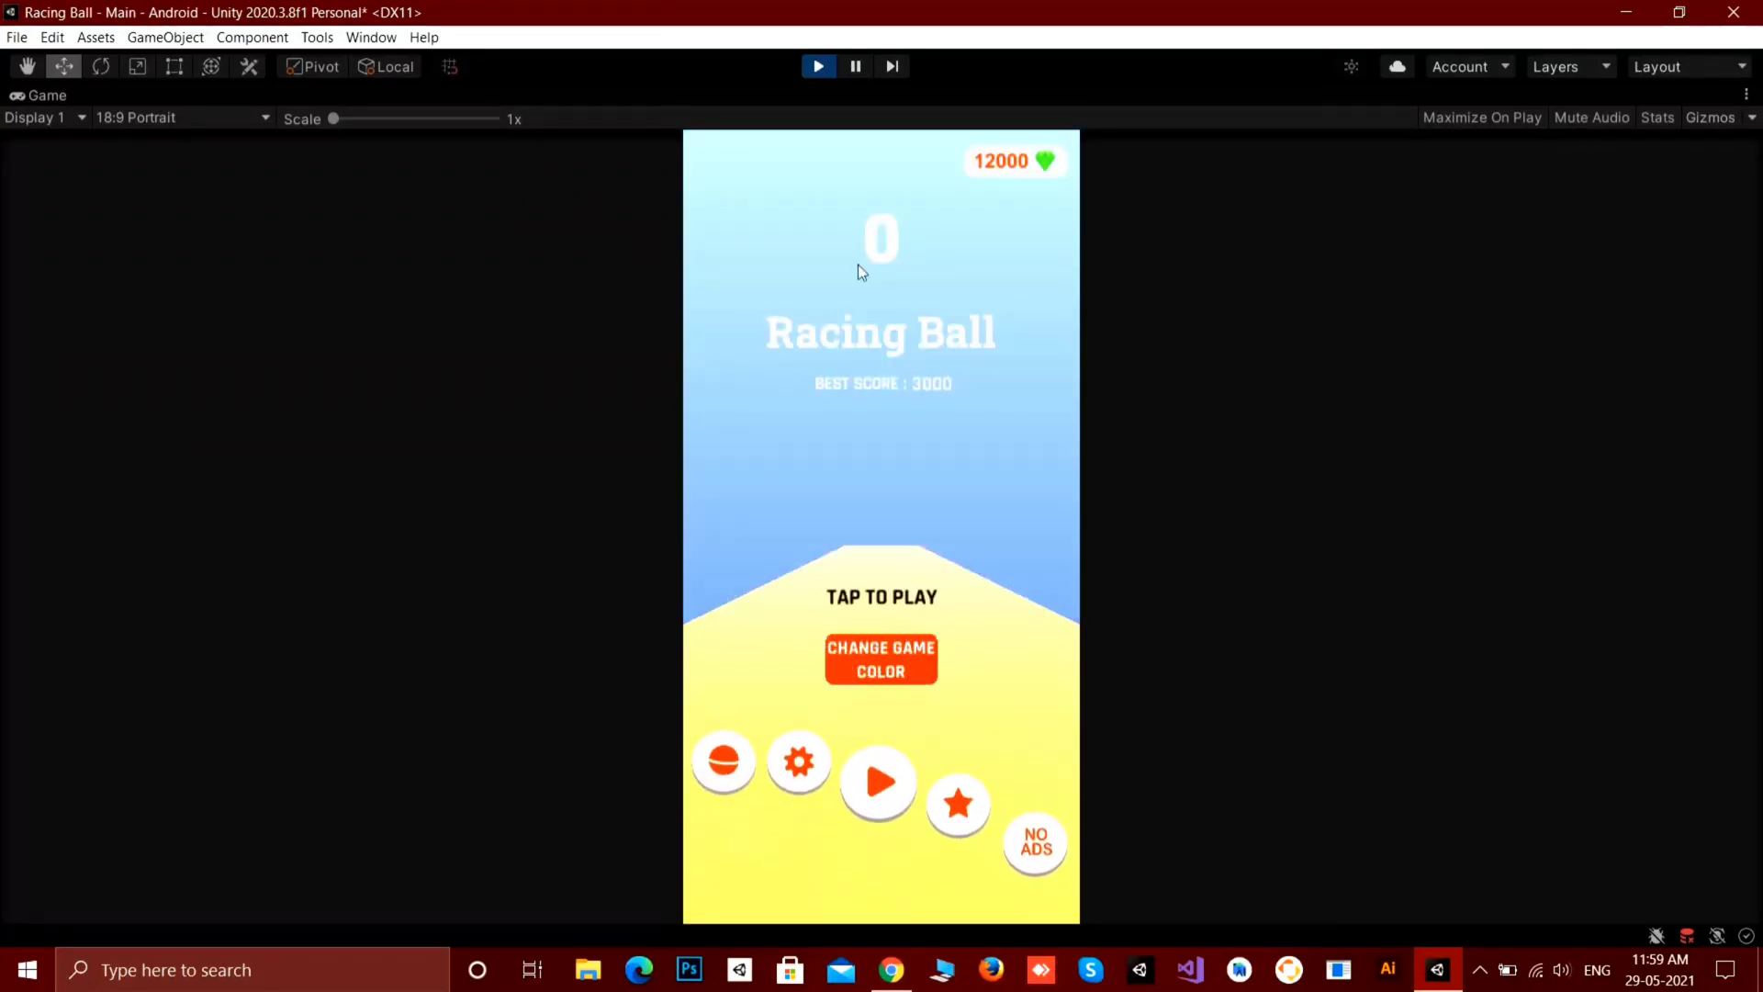
{"action": "left_click", "coordinate": [893, 683]}
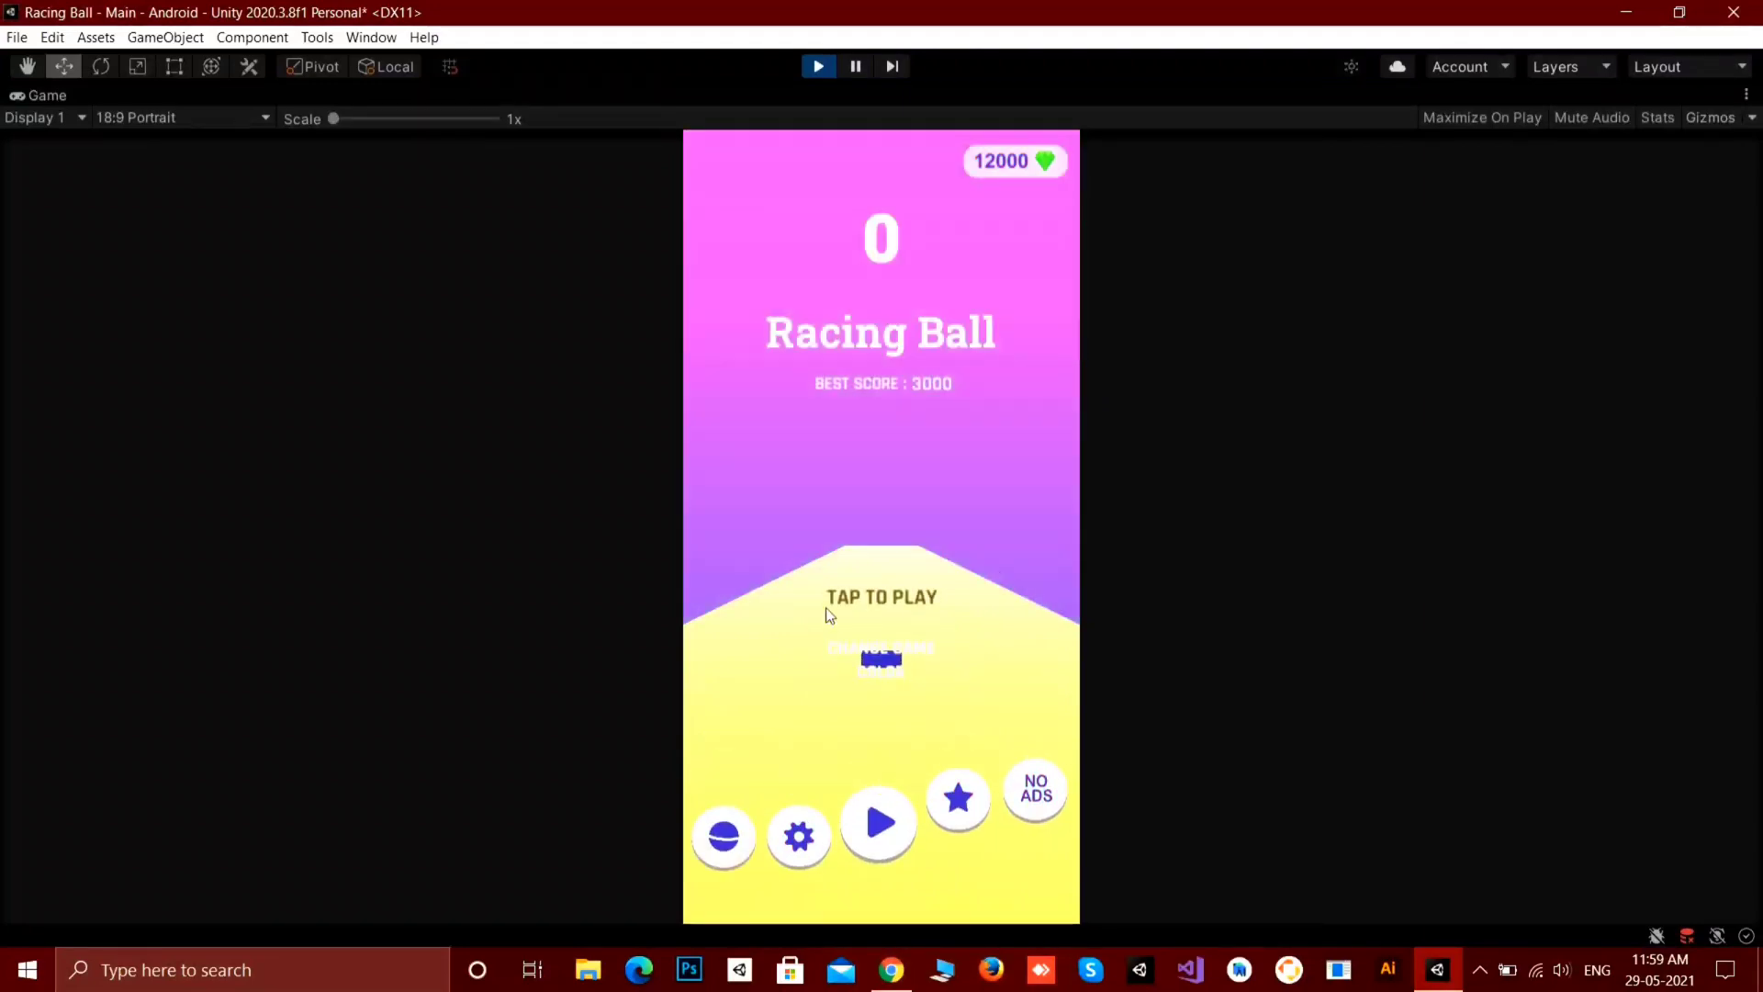
{"action": "left_click", "coordinate": [936, 652]}
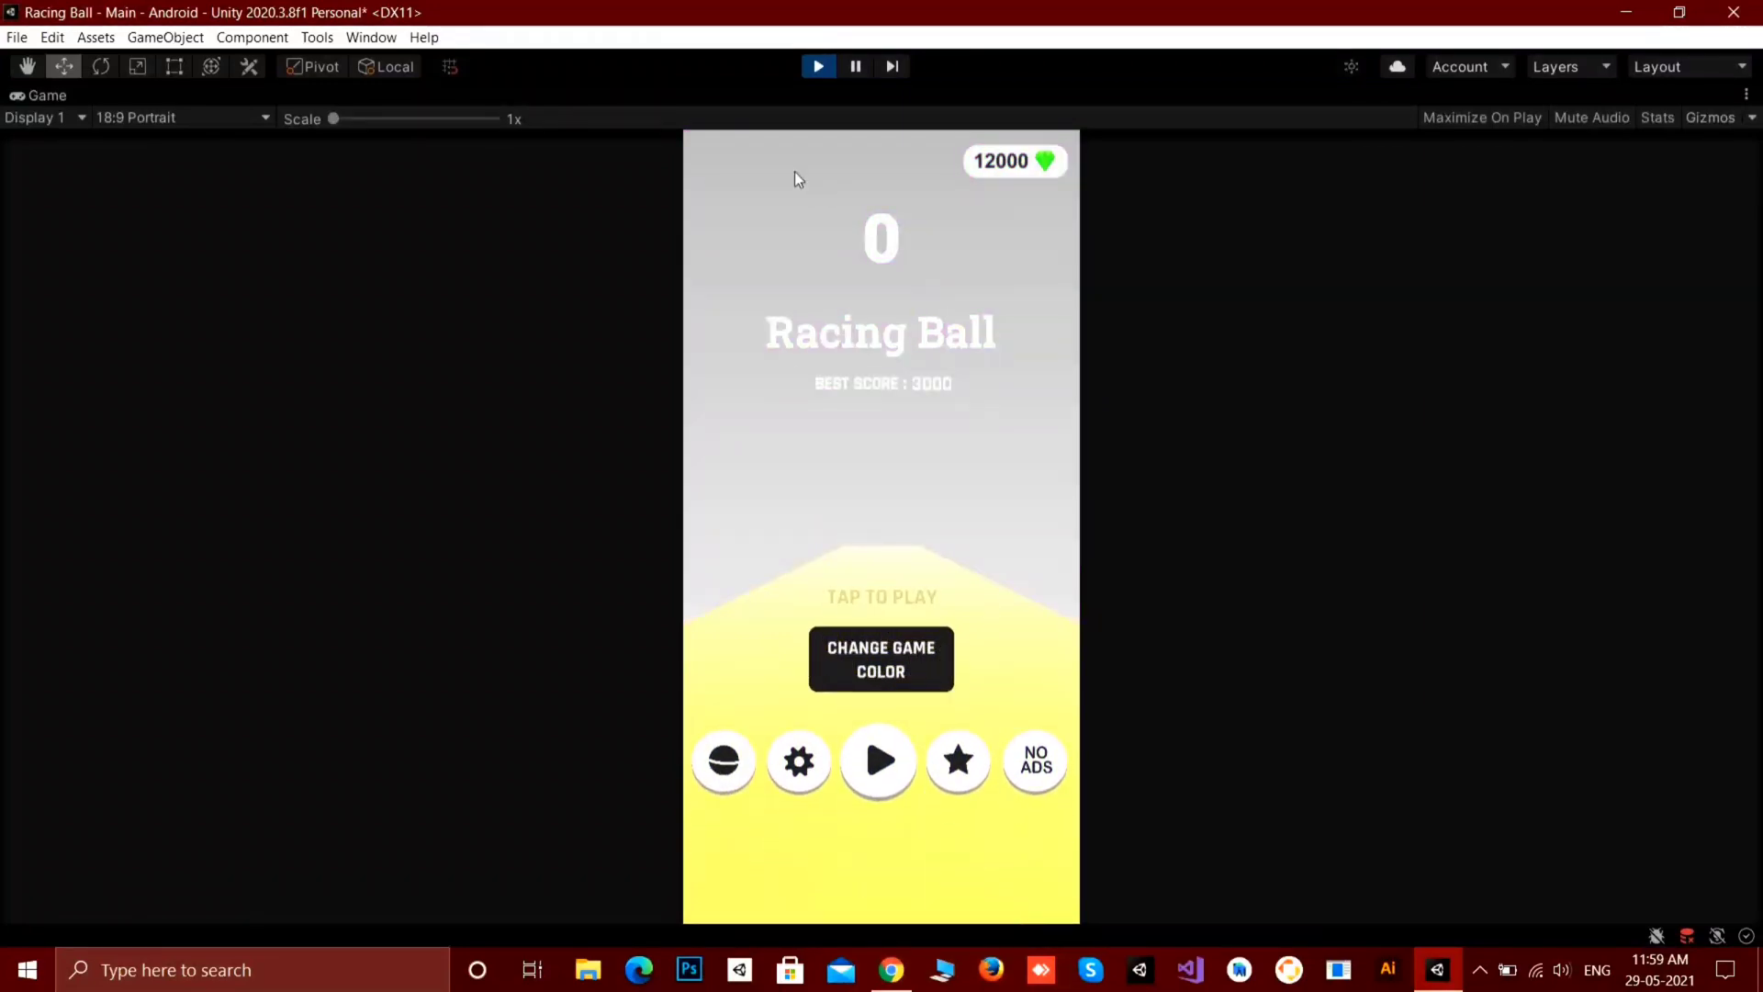
{"action": "left_click", "coordinate": [928, 666]}
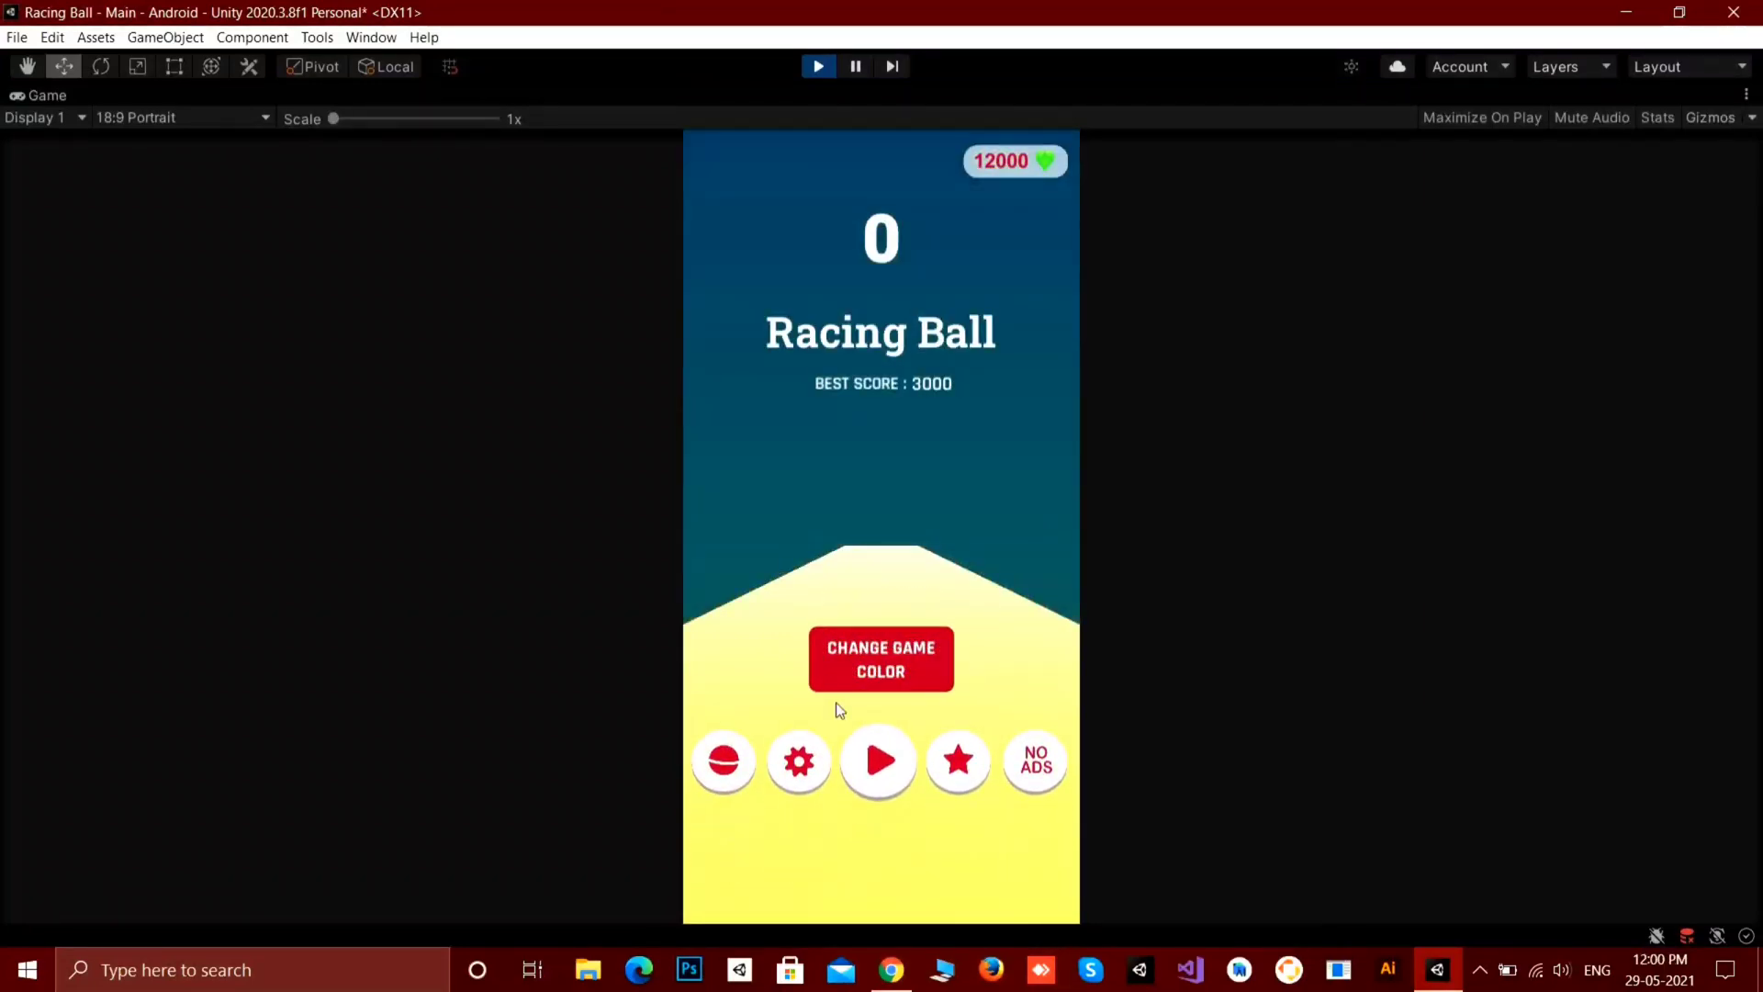
{"action": "left_click", "coordinate": [895, 672]}
{"action": "left_click", "coordinate": [899, 670]}
{"action": "left_click", "coordinate": [900, 670]}
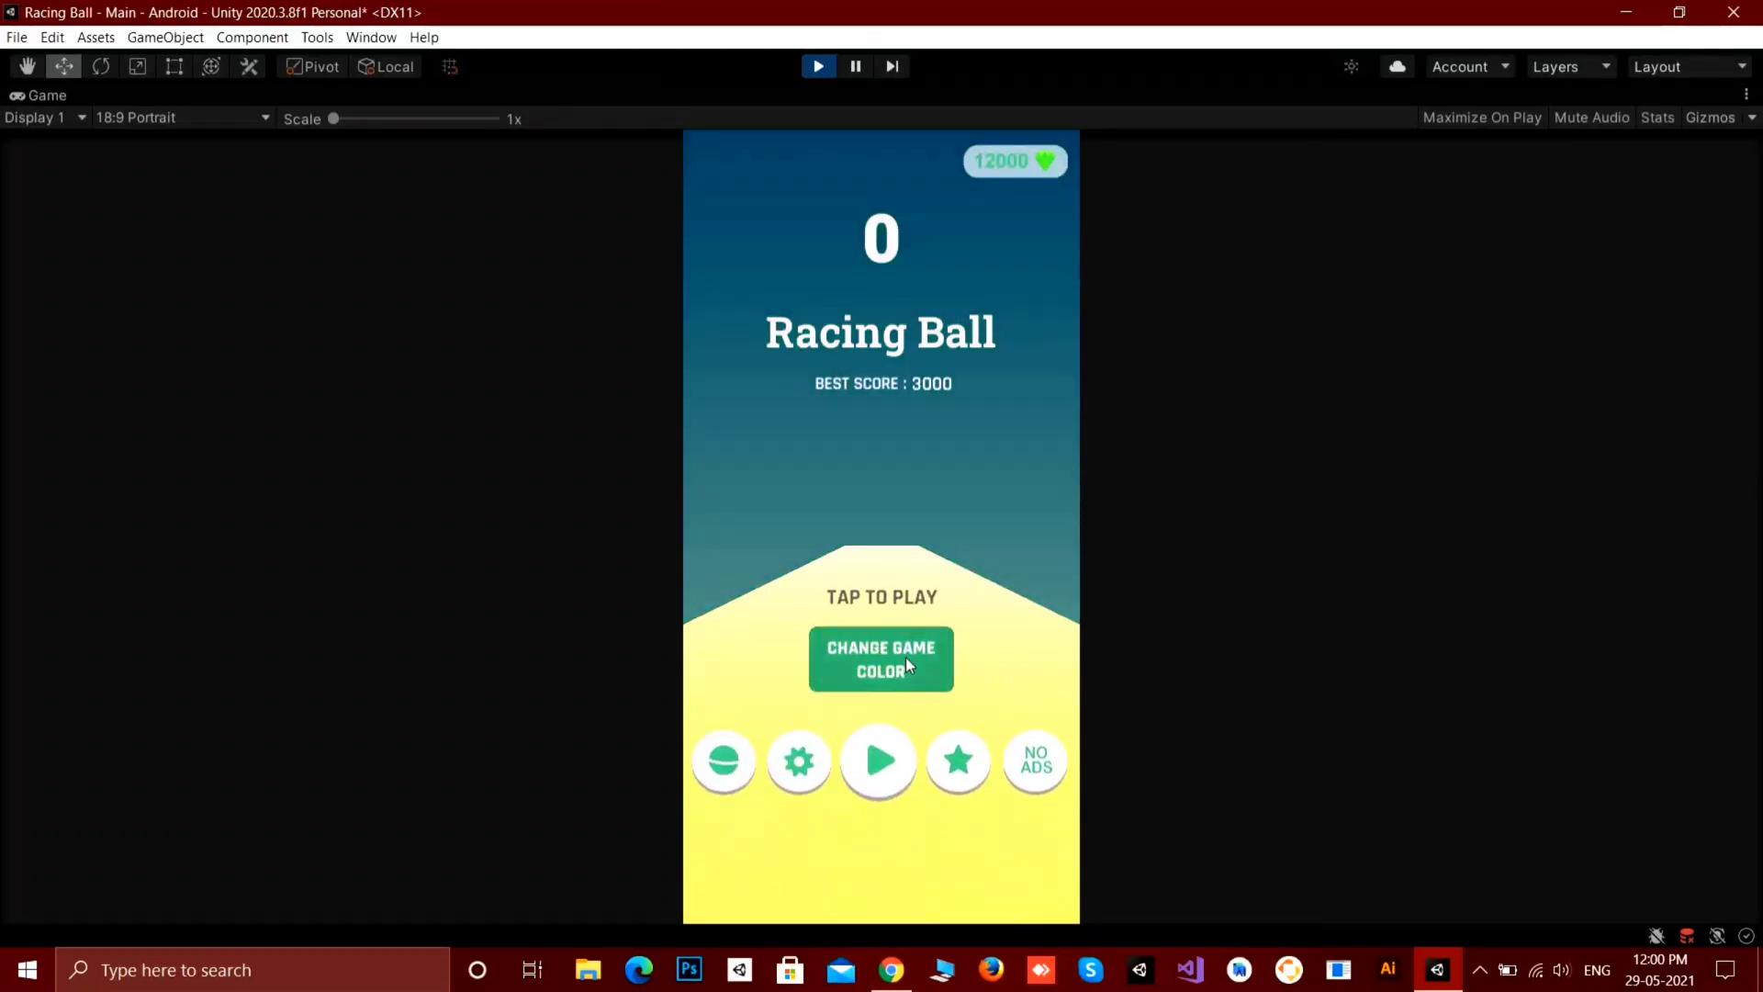
{"action": "left_click", "coordinate": [900, 668]}
{"action": "left_click", "coordinate": [899, 669]}
{"action": "left_click", "coordinate": [898, 671]}
{"action": "left_click", "coordinate": [895, 670]}
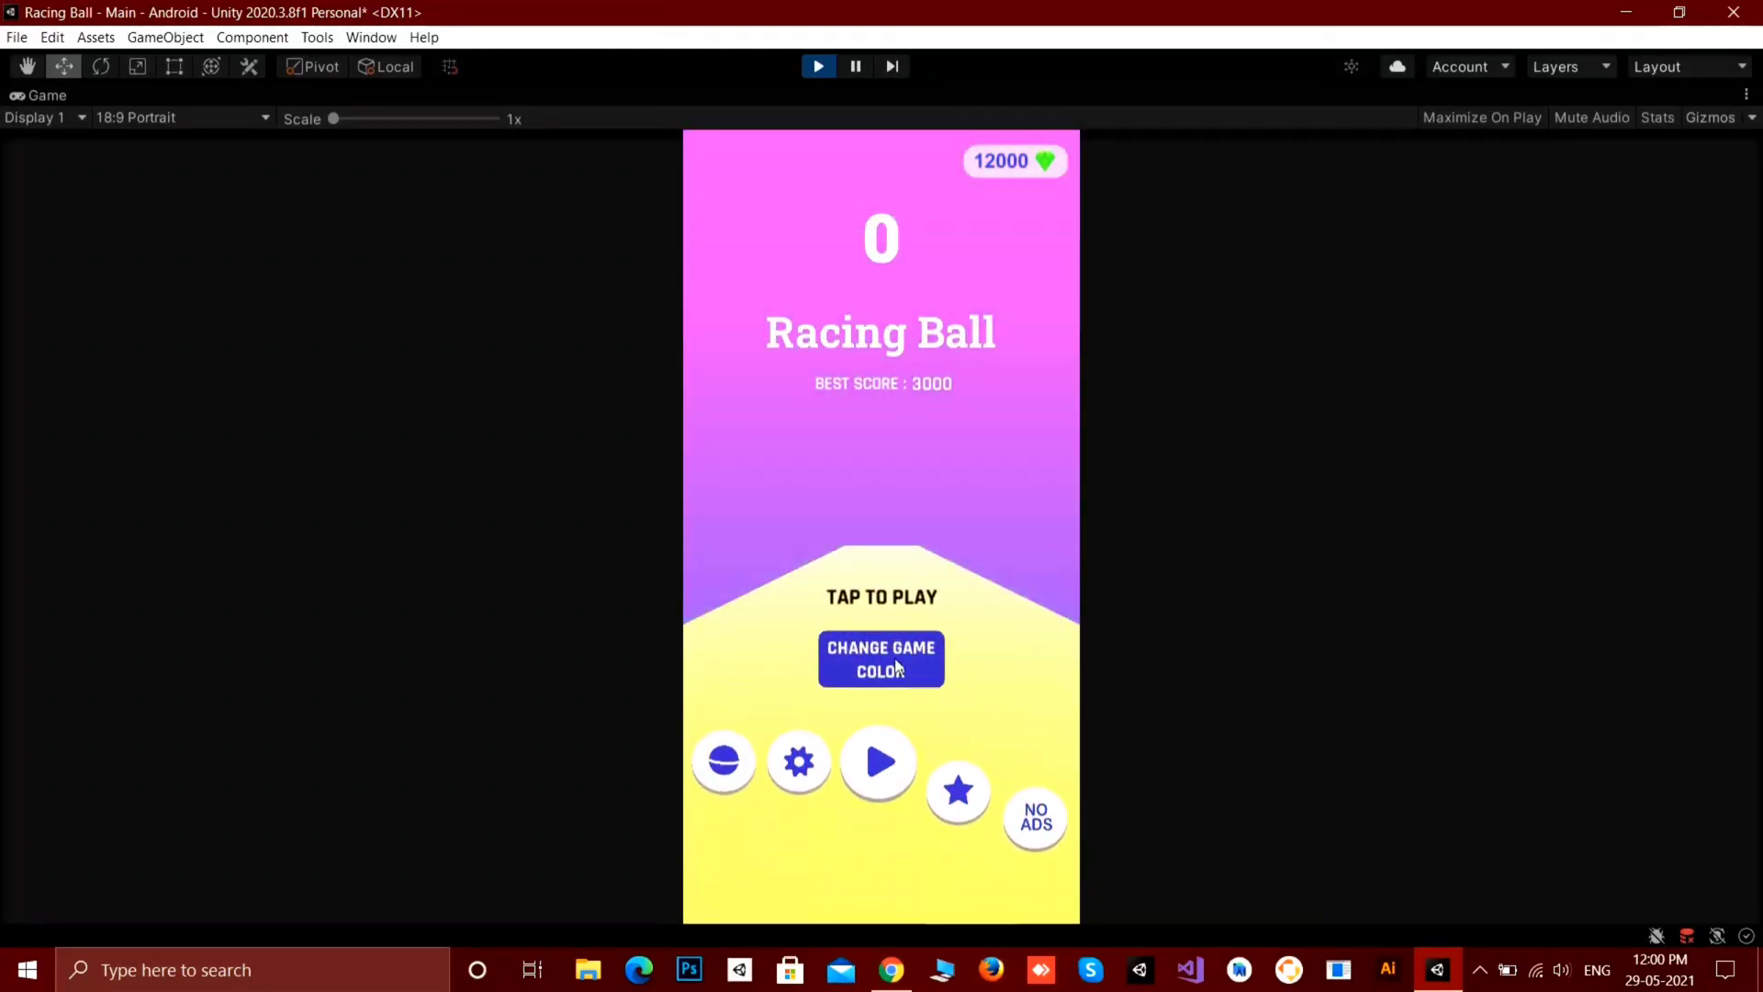
{"action": "left_click", "coordinate": [891, 669]}
{"action": "left_click", "coordinate": [884, 669]}
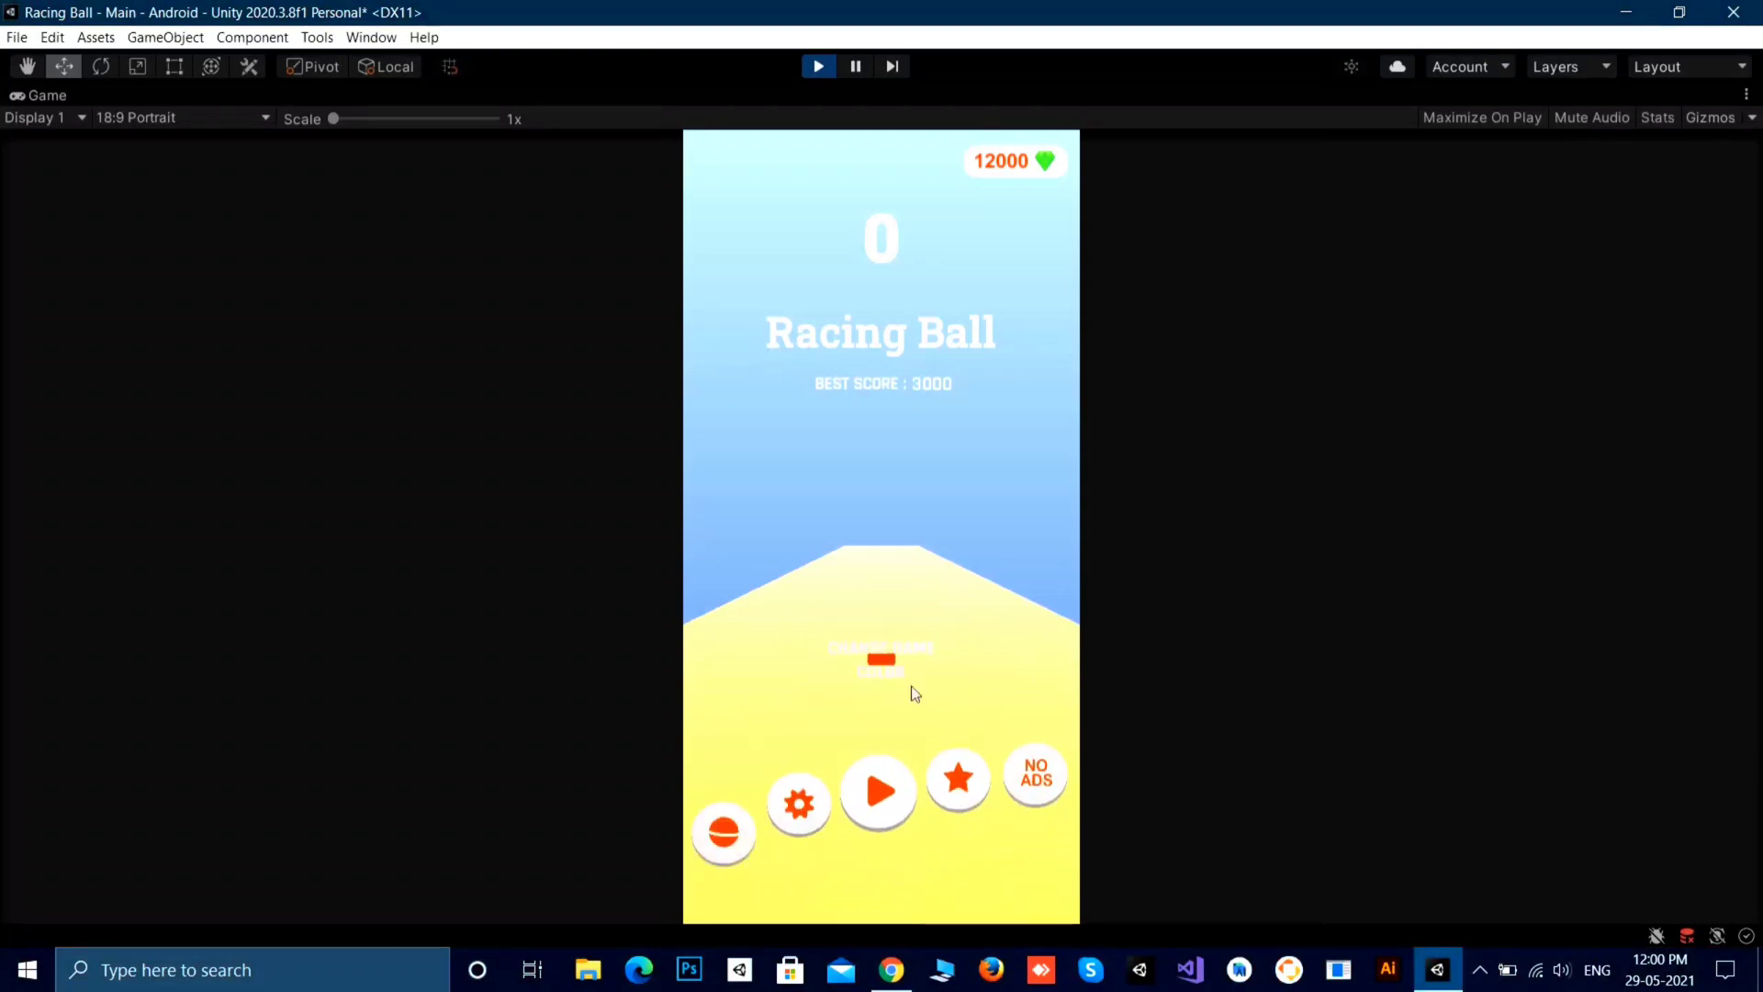
{"action": "left_click", "coordinate": [909, 680]}
Open the ball shop in the running game, browse its full list and preview balls from the first row.
{"action": "left_click", "coordinate": [746, 767]}
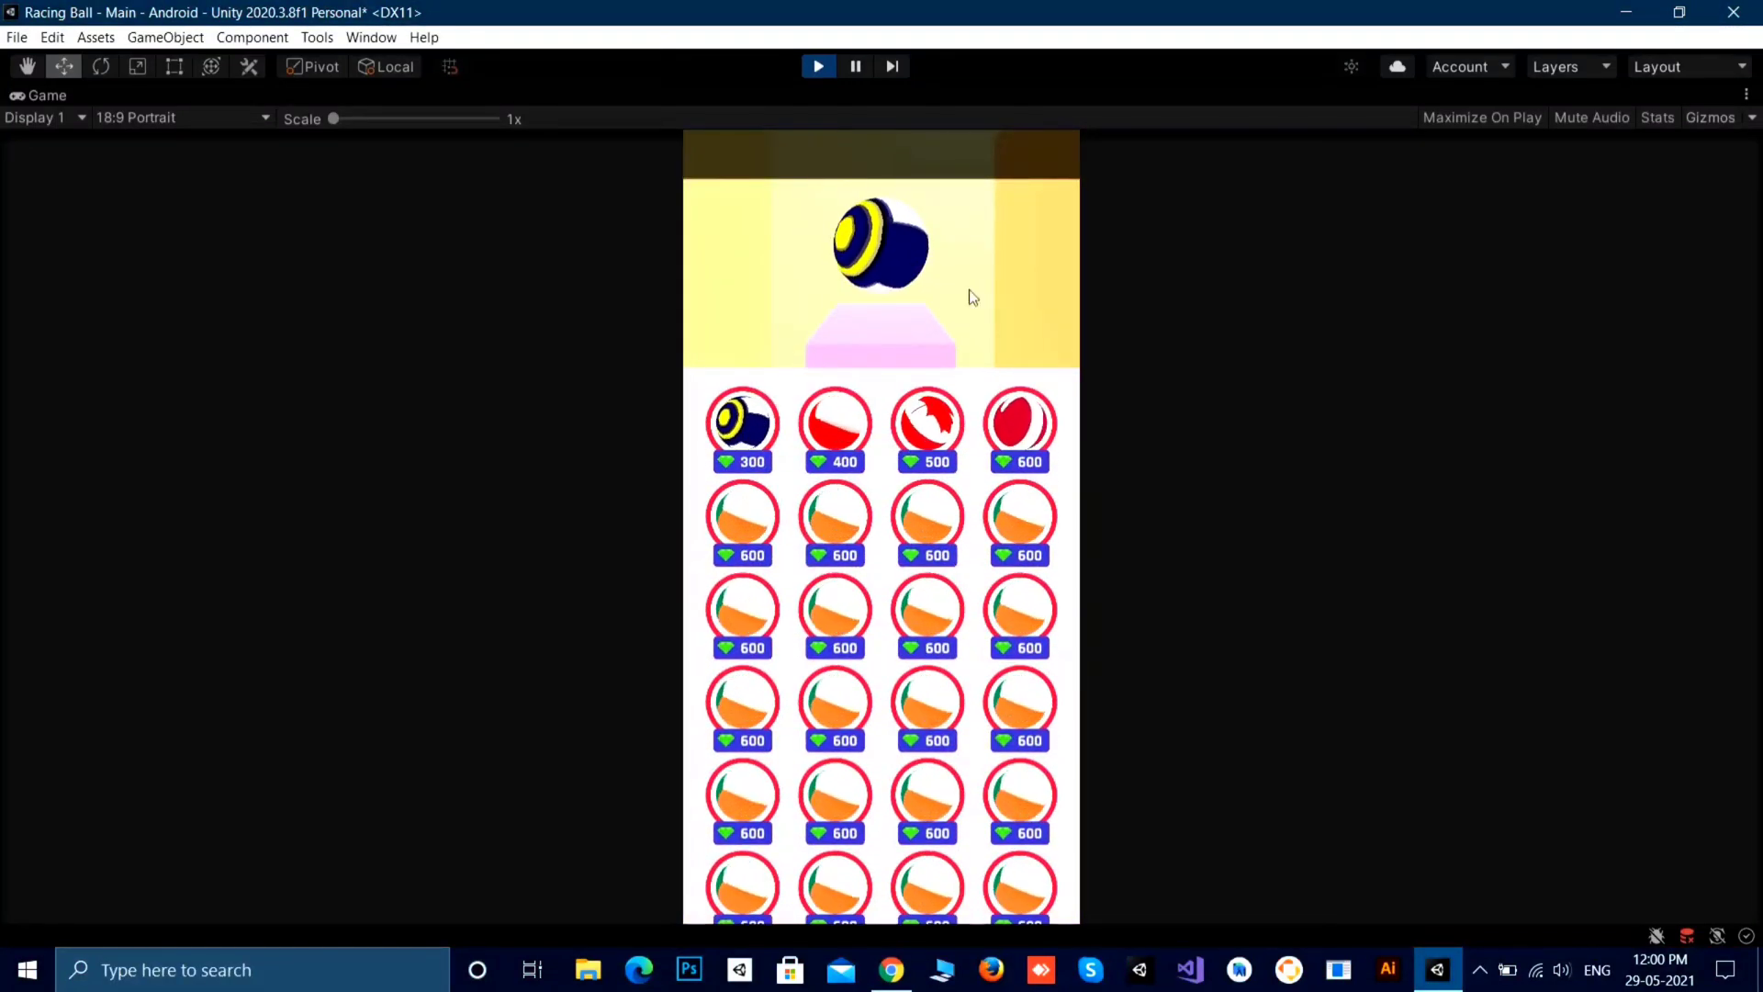
{"action": "scroll", "coordinate": [930, 614], "scroll_direction": "down", "scroll_amount": 2}
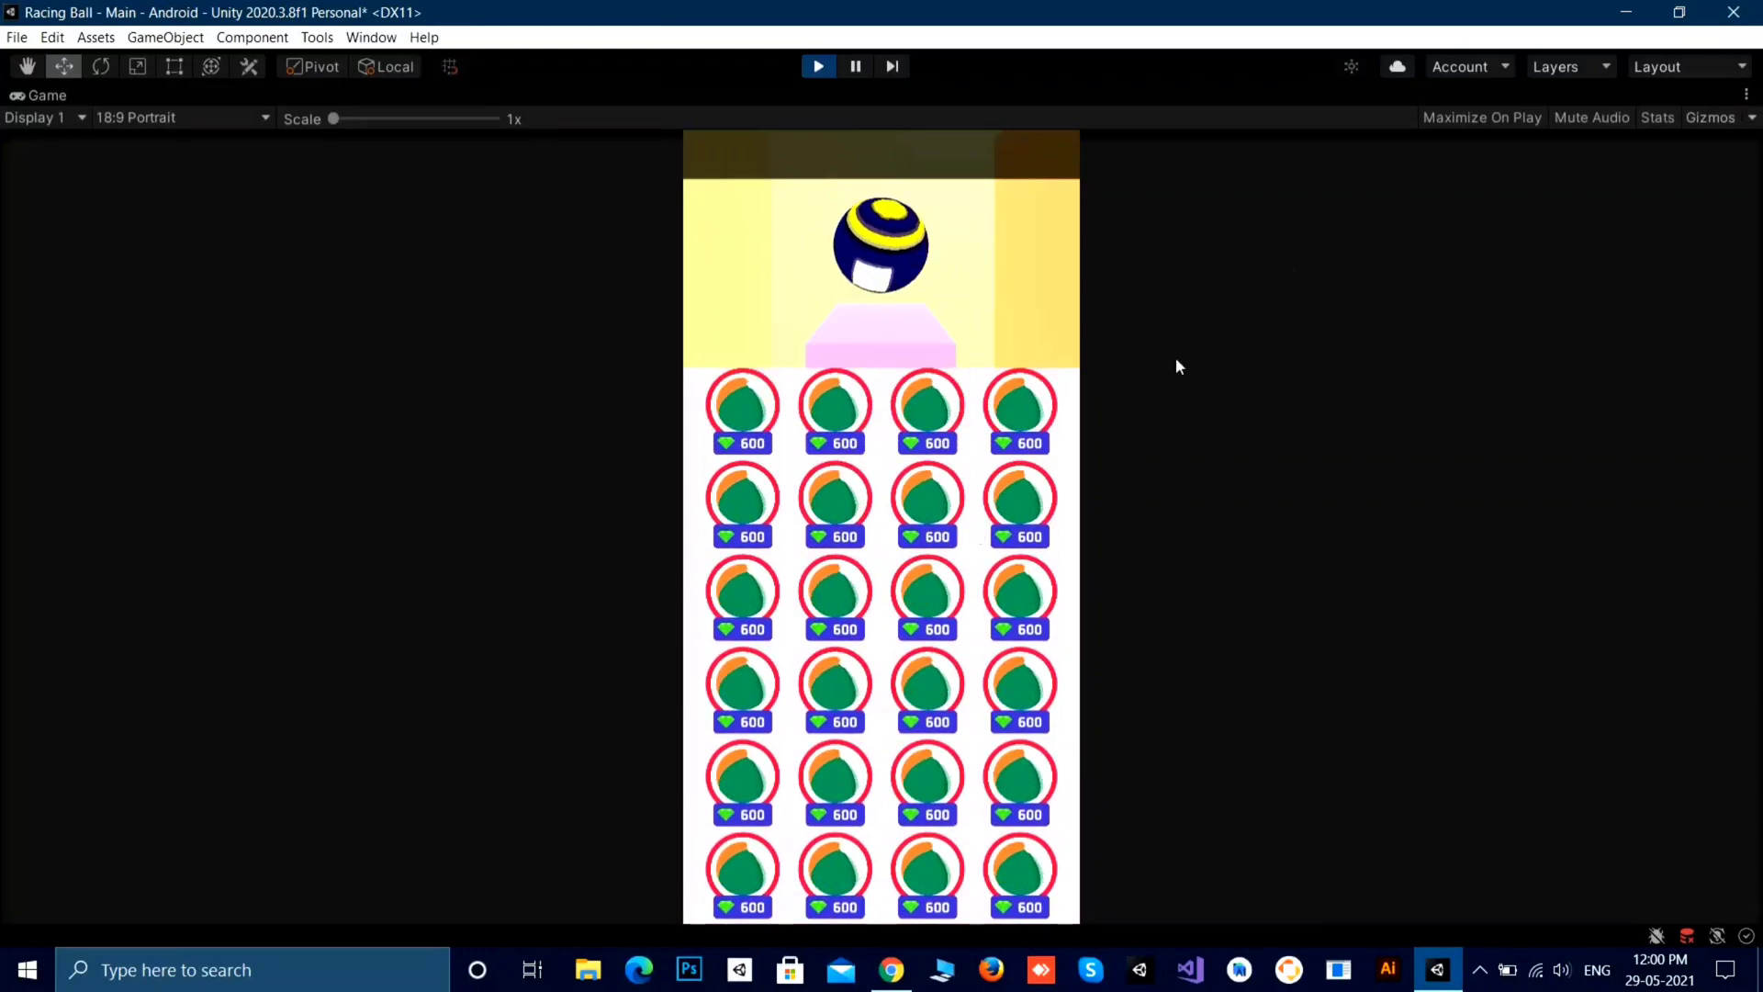
{"action": "scroll", "coordinate": [936, 636], "scroll_direction": "up", "scroll_amount": 2}
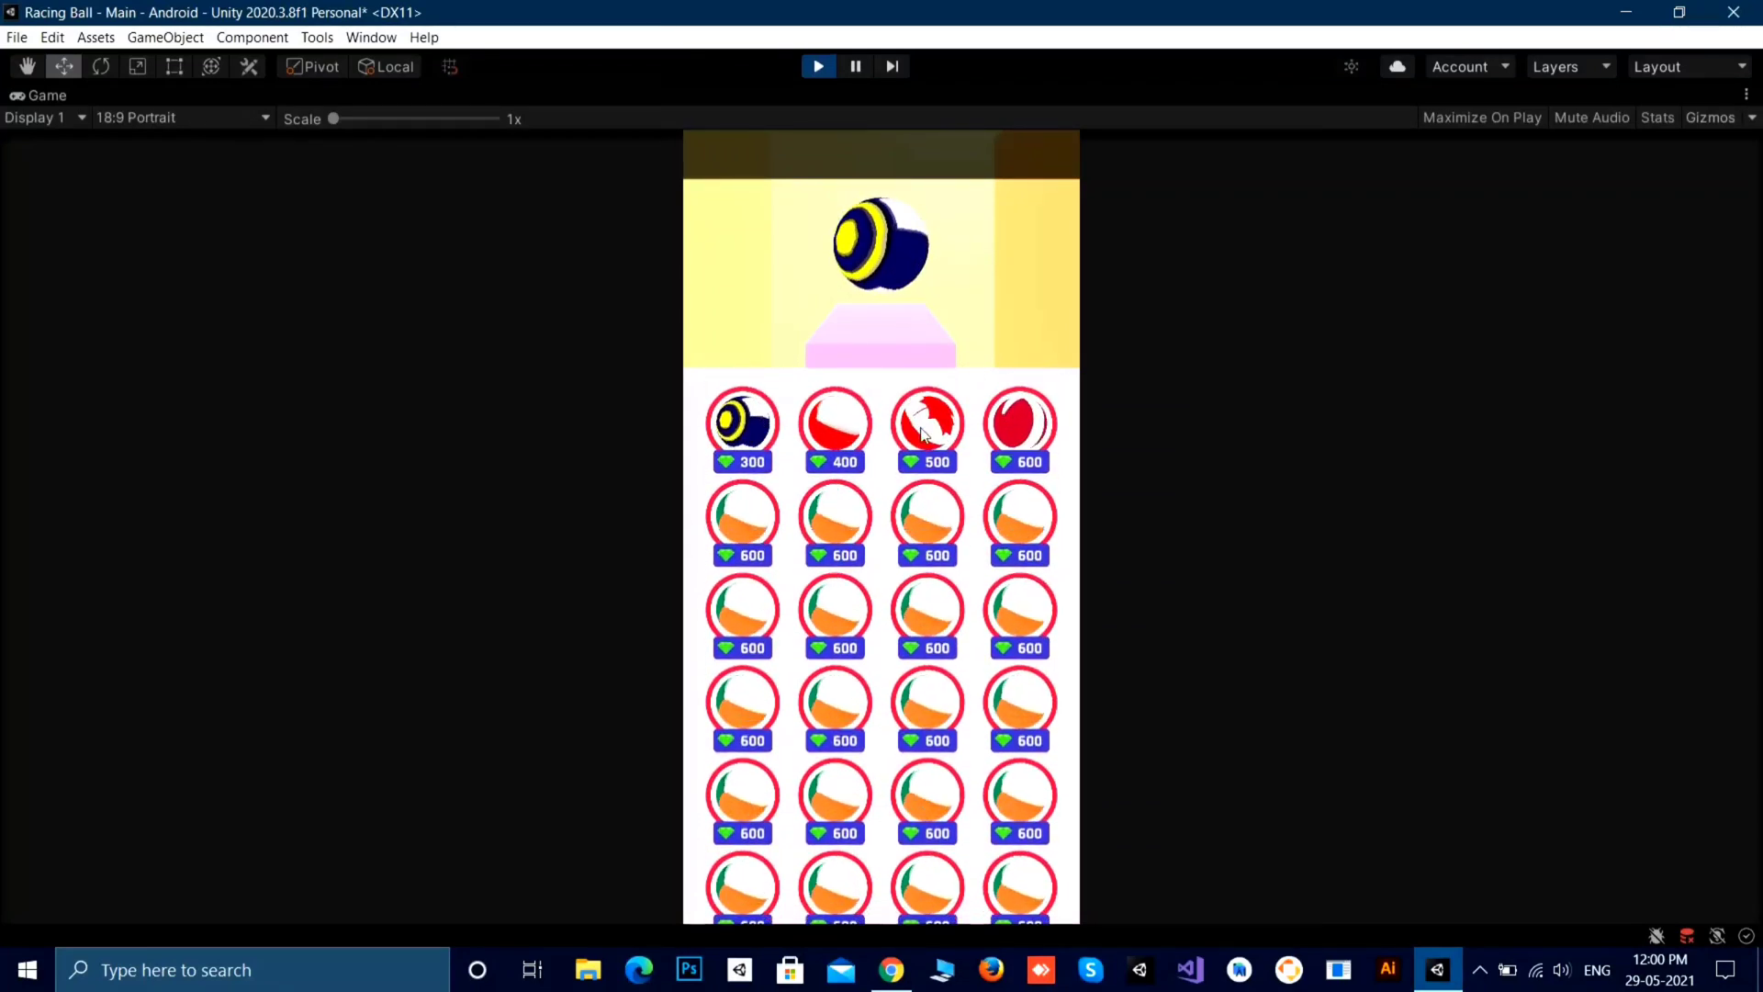
{"action": "left_click", "coordinate": [1023, 424]}
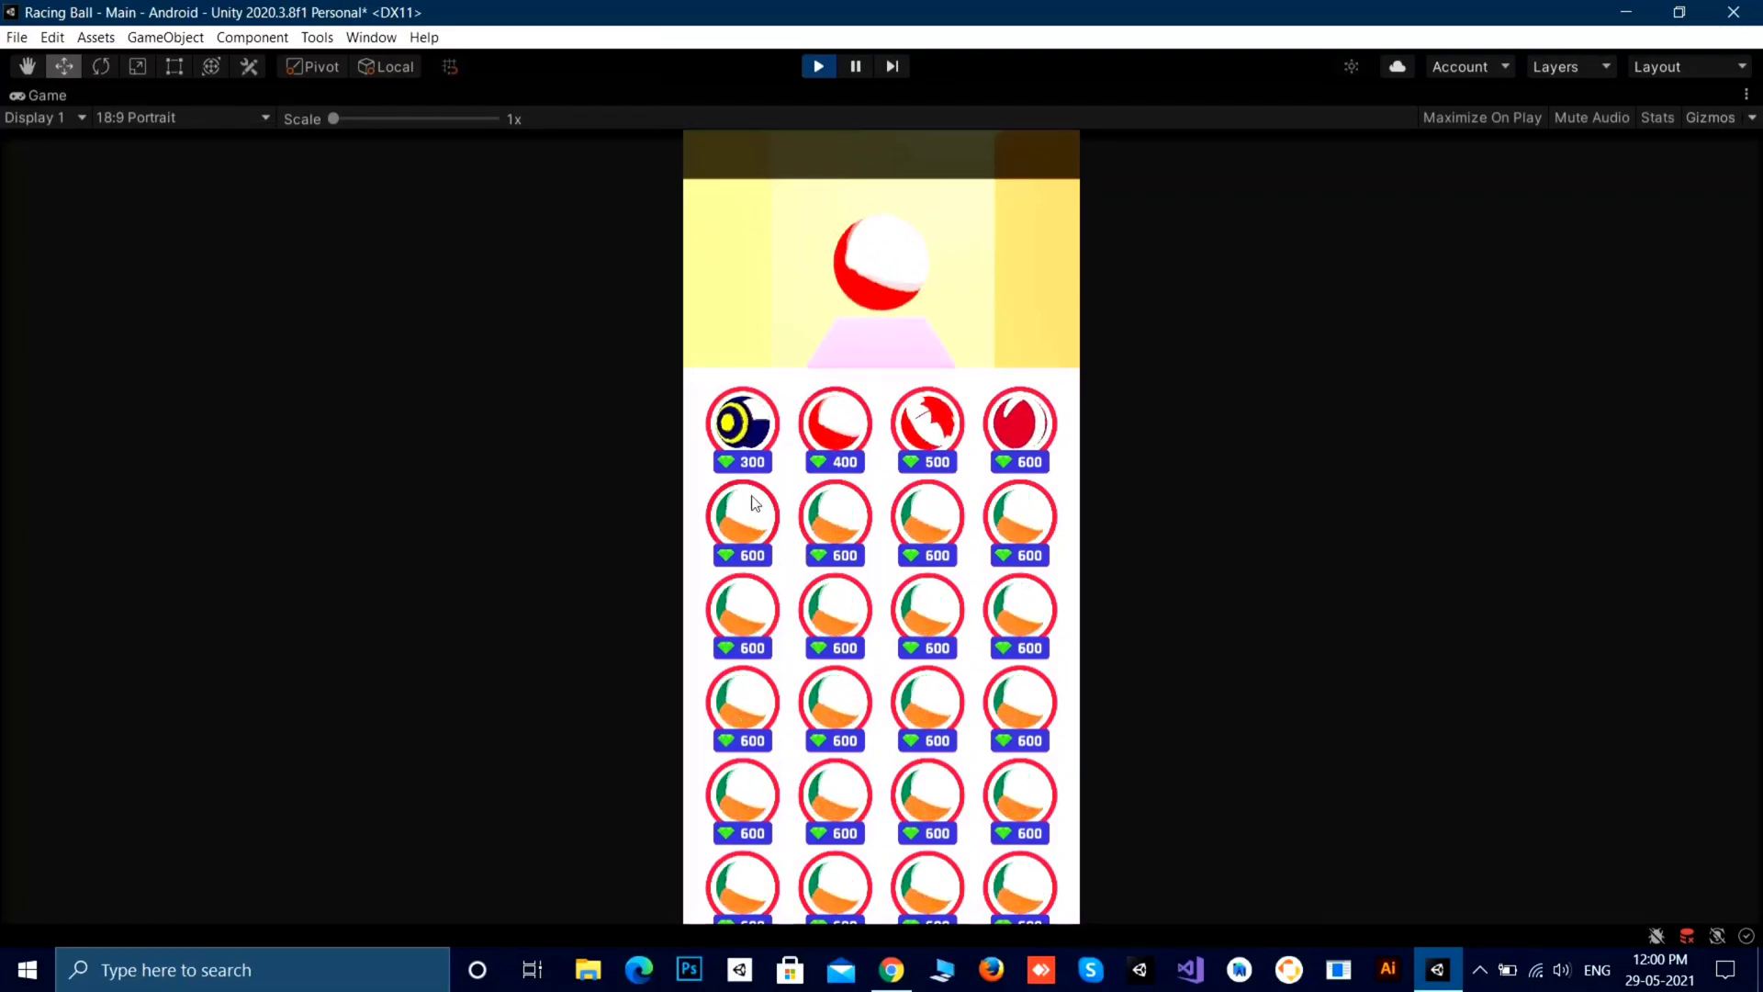
Check the ball shop's layout in the Game view at 800x480, 1280x720, 2160x1080, 2560x1440 and 16:9 Portrait.
{"action": "left_click", "coordinate": [213, 116]}
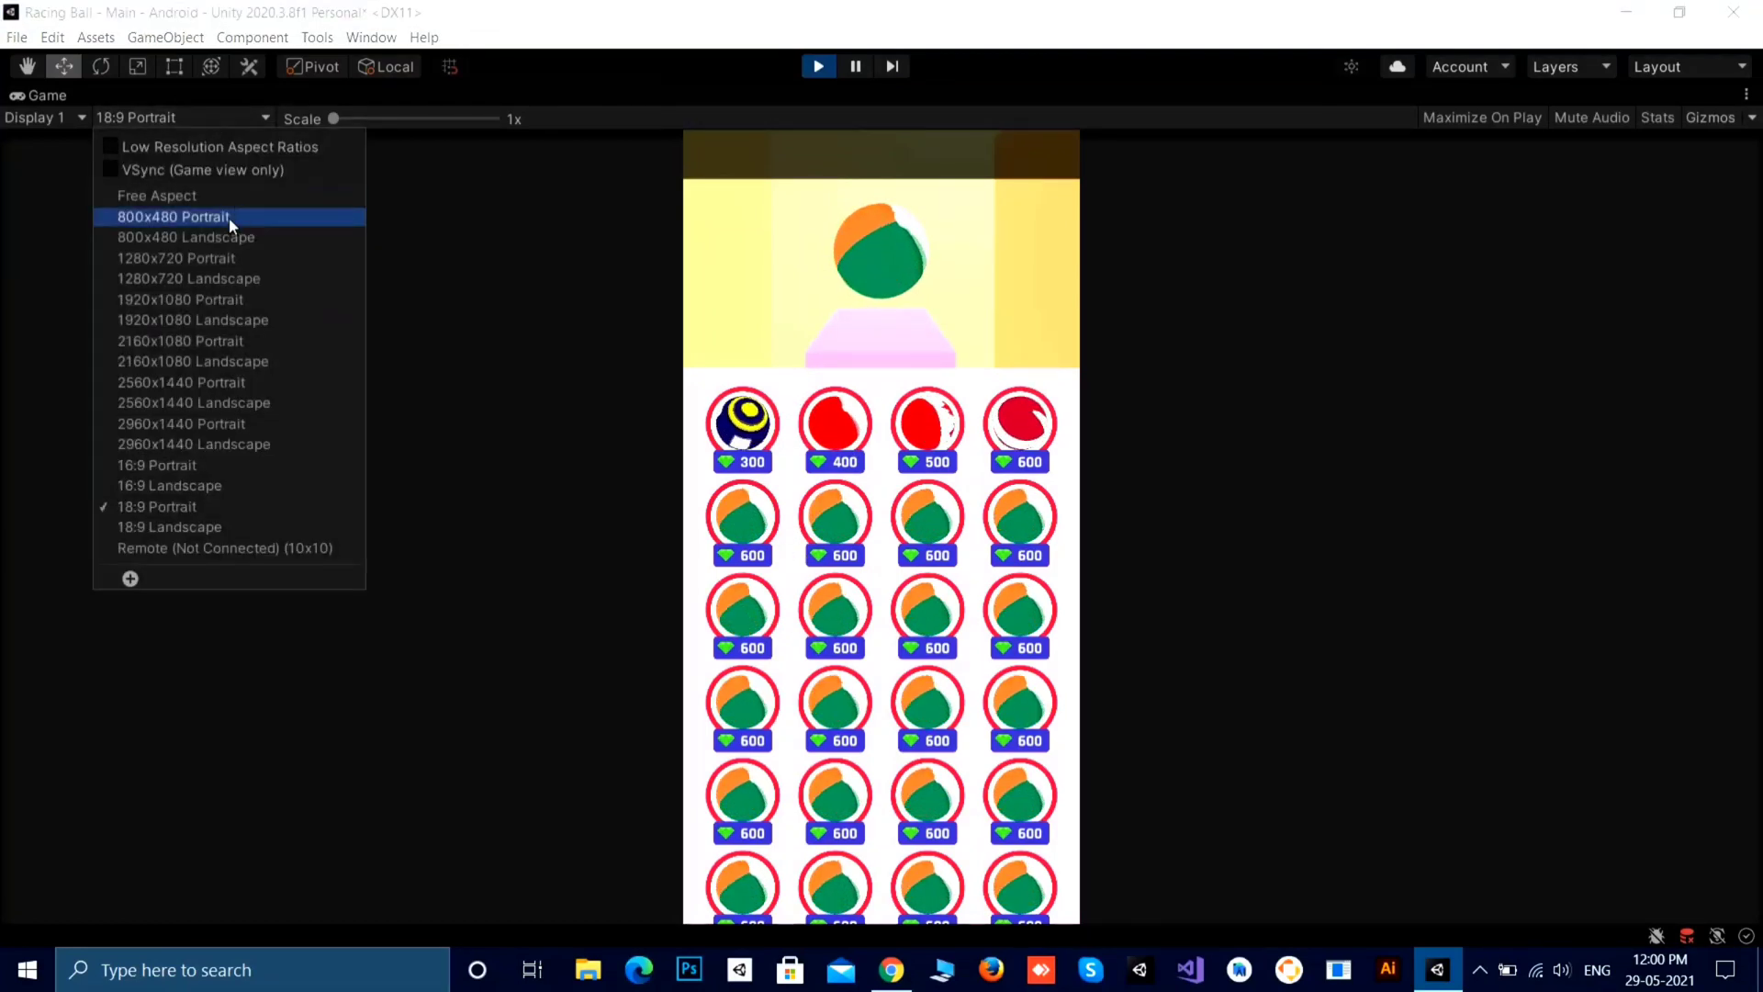
{"action": "left_click", "coordinate": [228, 217]}
{"action": "left_click", "coordinate": [124, 115]}
{"action": "left_click", "coordinate": [151, 257]}
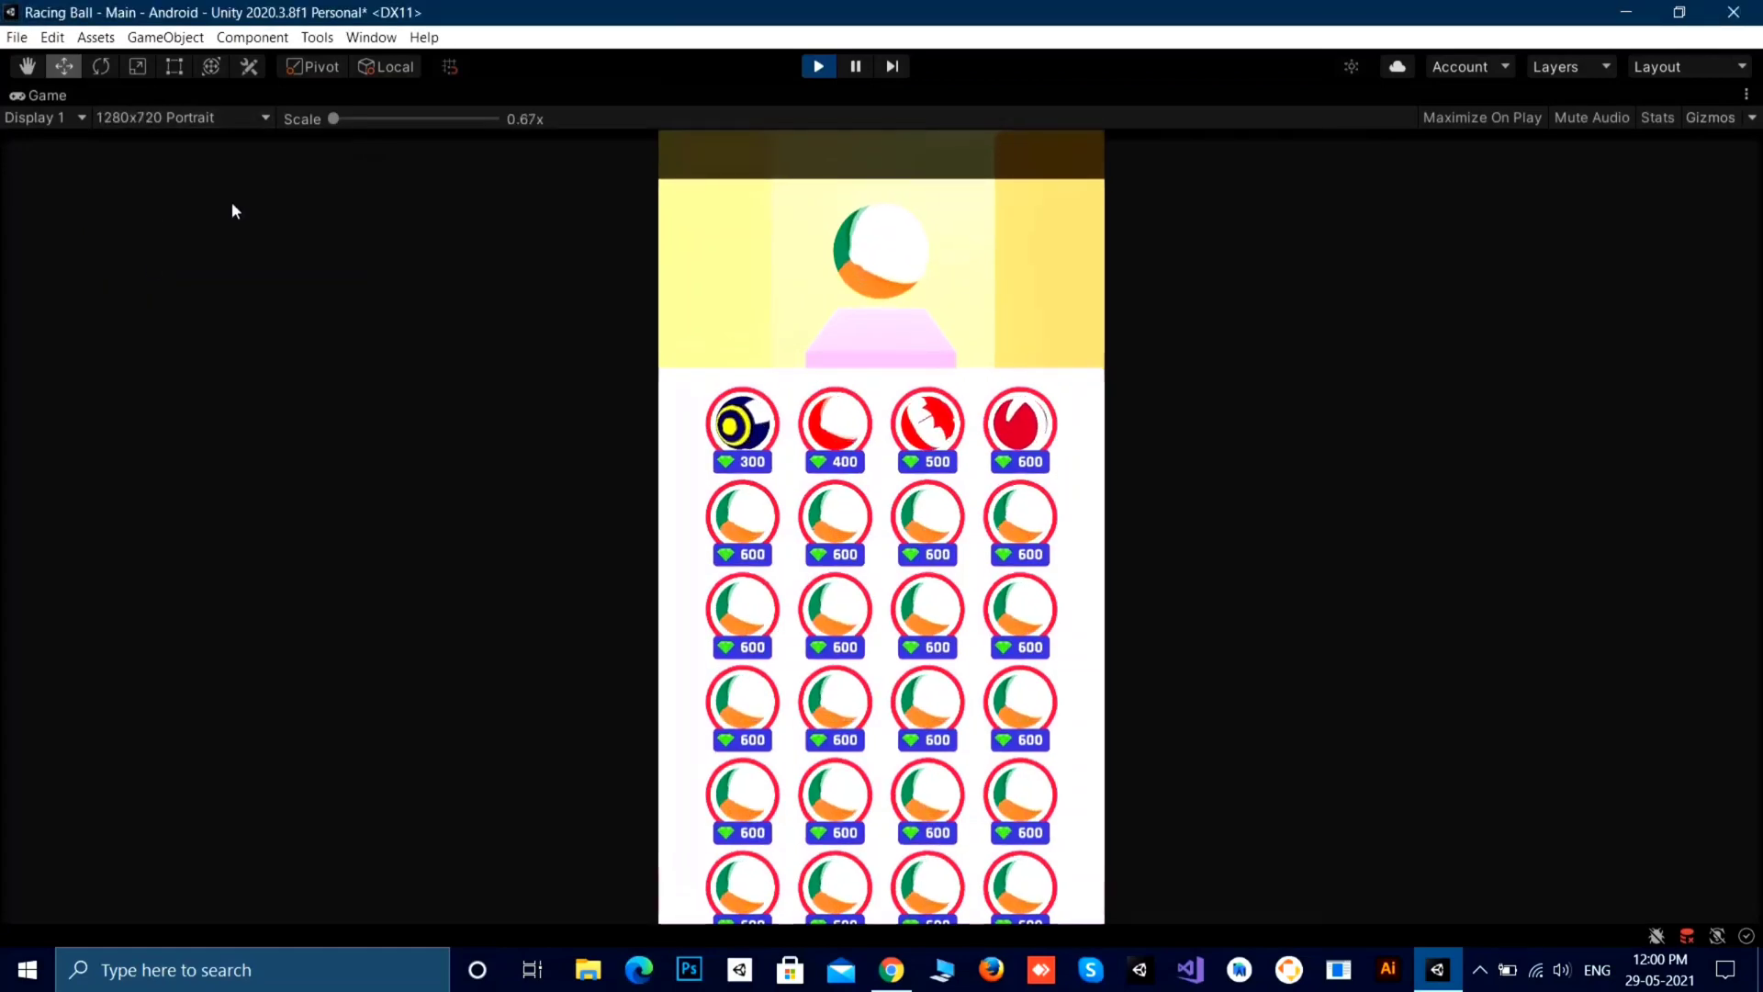
{"action": "left_click", "coordinate": [158, 118]}
{"action": "left_click", "coordinate": [204, 340]}
{"action": "left_click", "coordinate": [228, 117]}
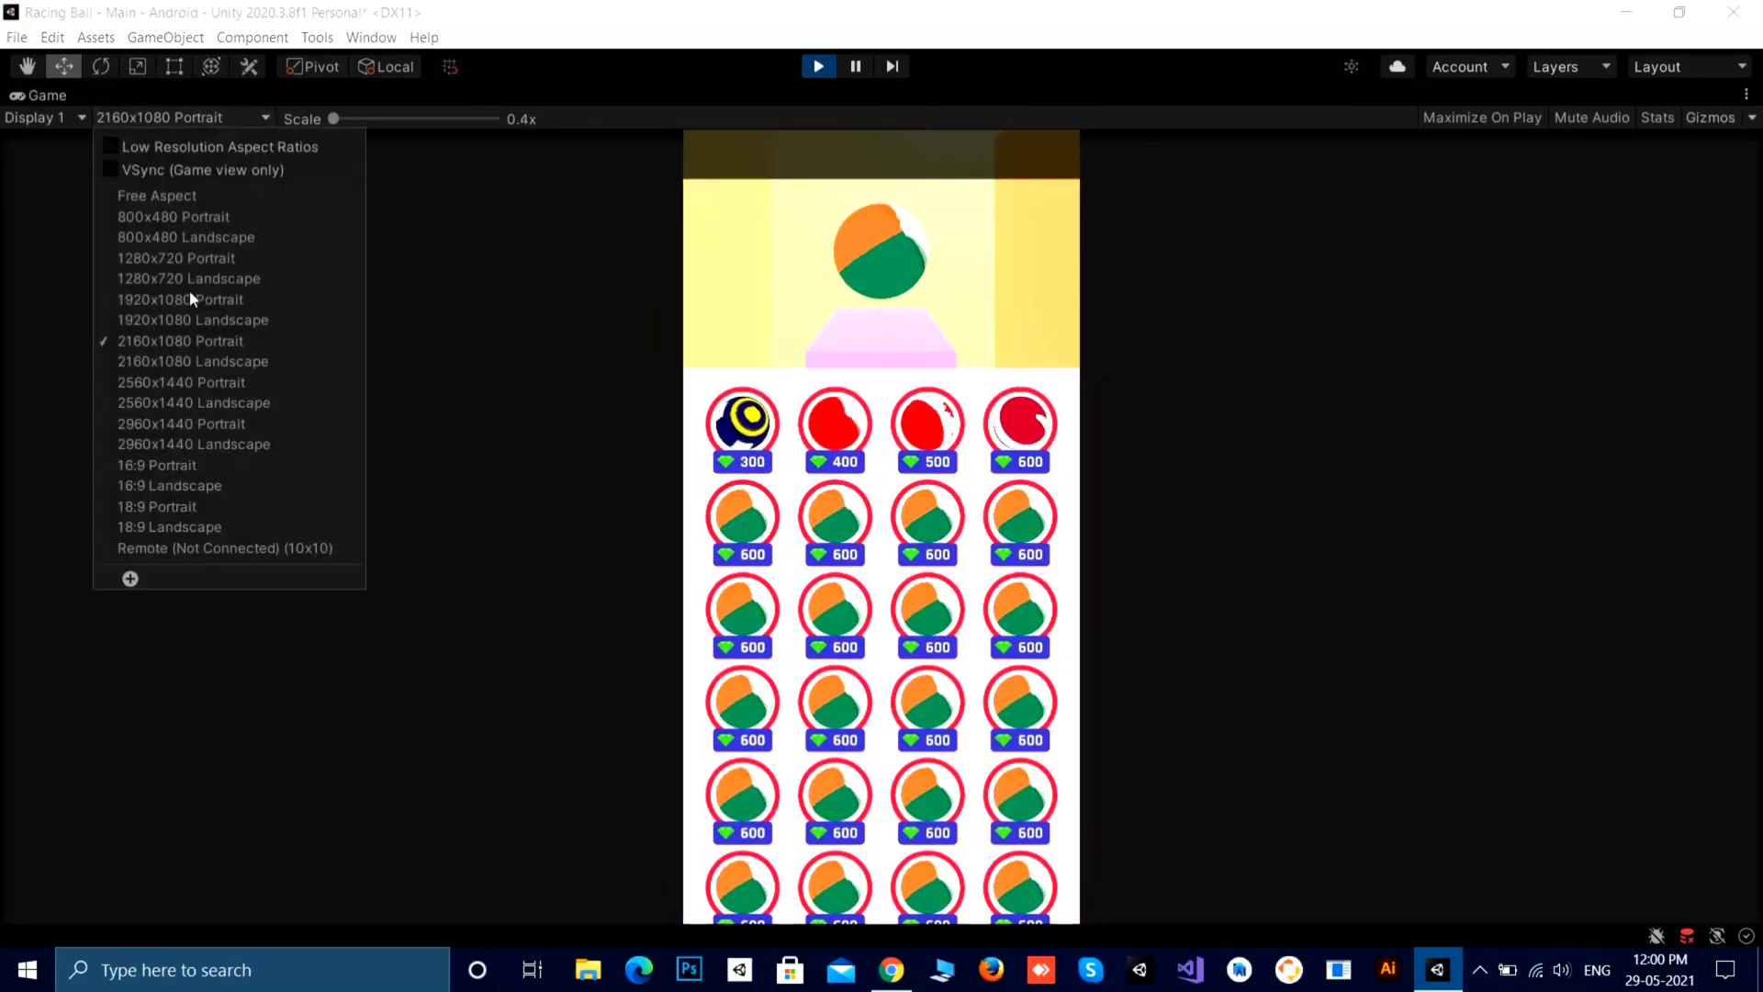
{"action": "left_click", "coordinate": [188, 382]}
{"action": "left_click", "coordinate": [109, 114]}
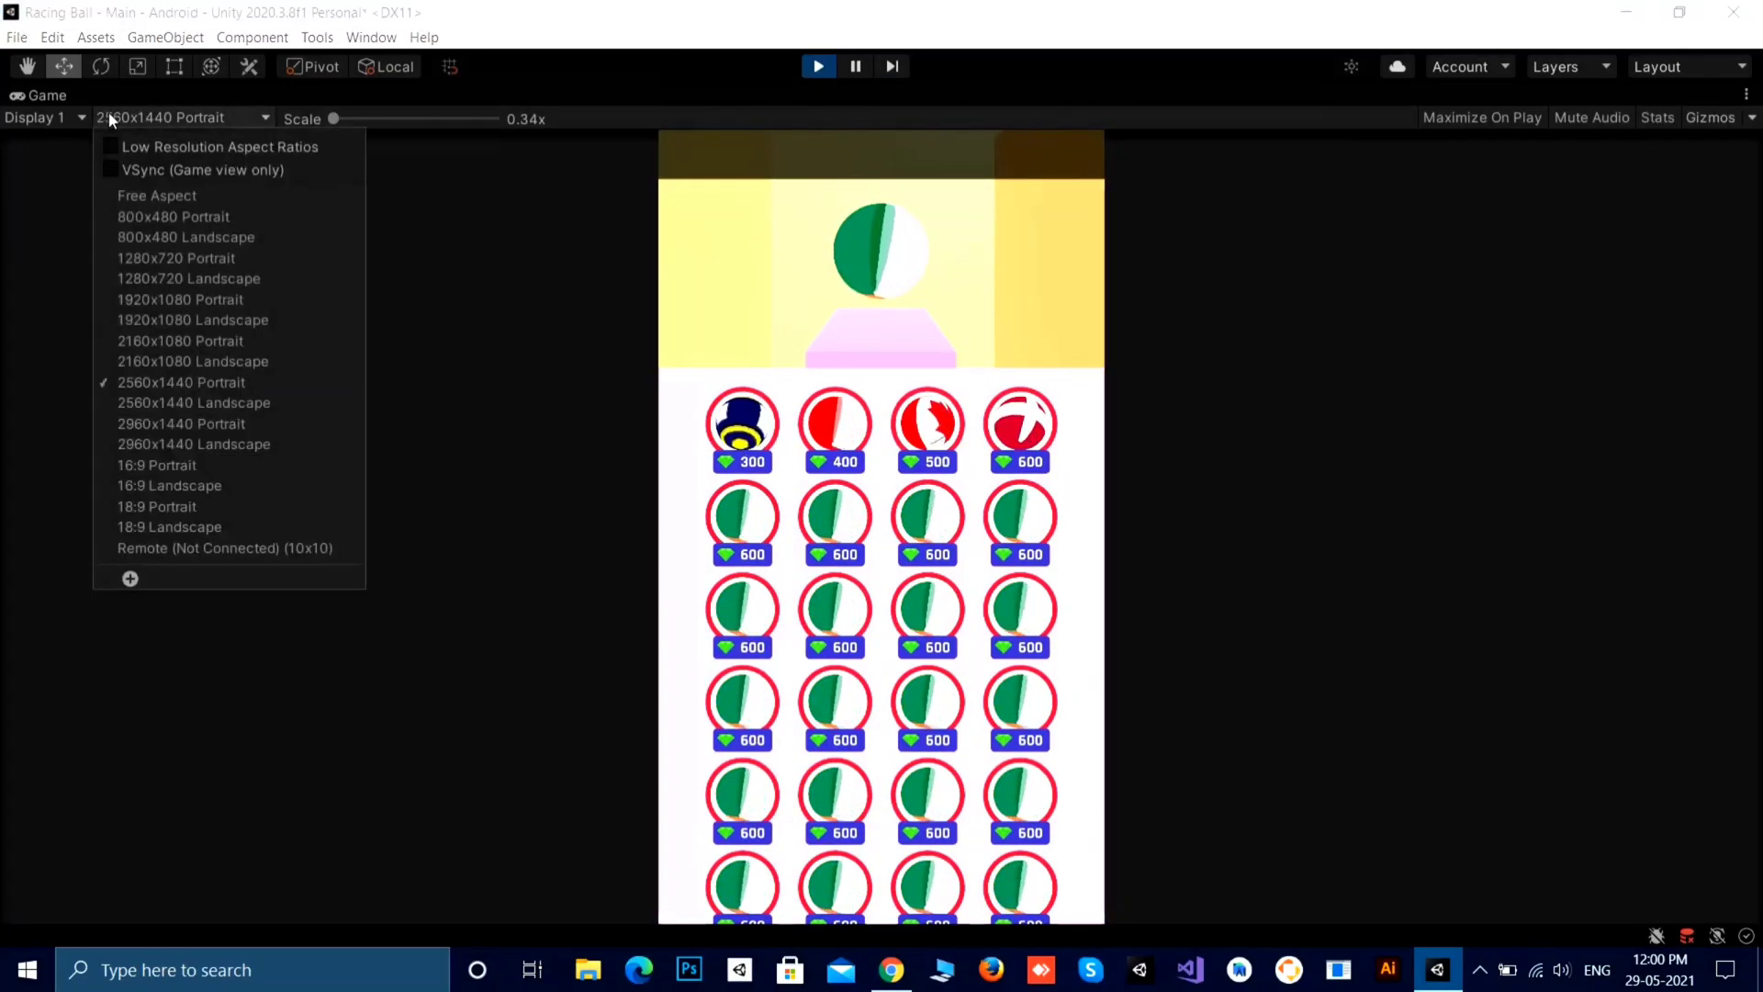
{"action": "left_click", "coordinate": [195, 465]}
Restart the game and check the main menu's layout at 1920x1080, 16:9 and 18:9 Portrait.
{"action": "left_click", "coordinate": [818, 66]}
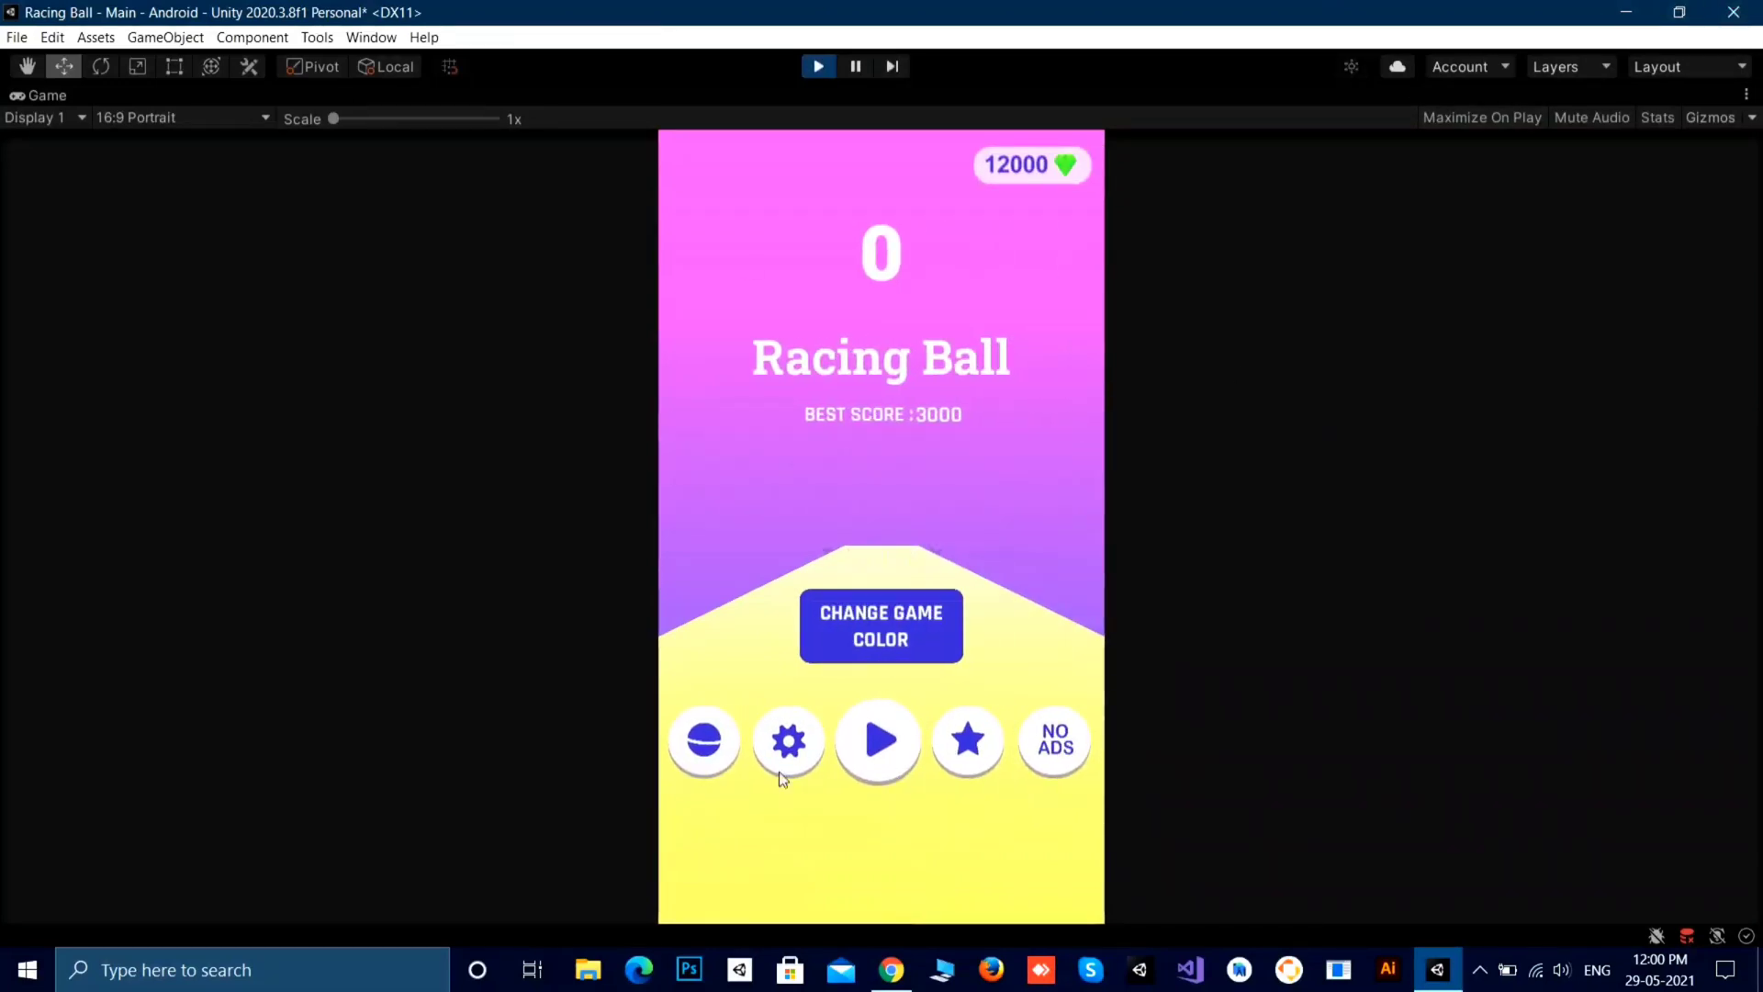
{"action": "left_click", "coordinate": [211, 118]}
{"action": "left_click", "coordinate": [241, 303]}
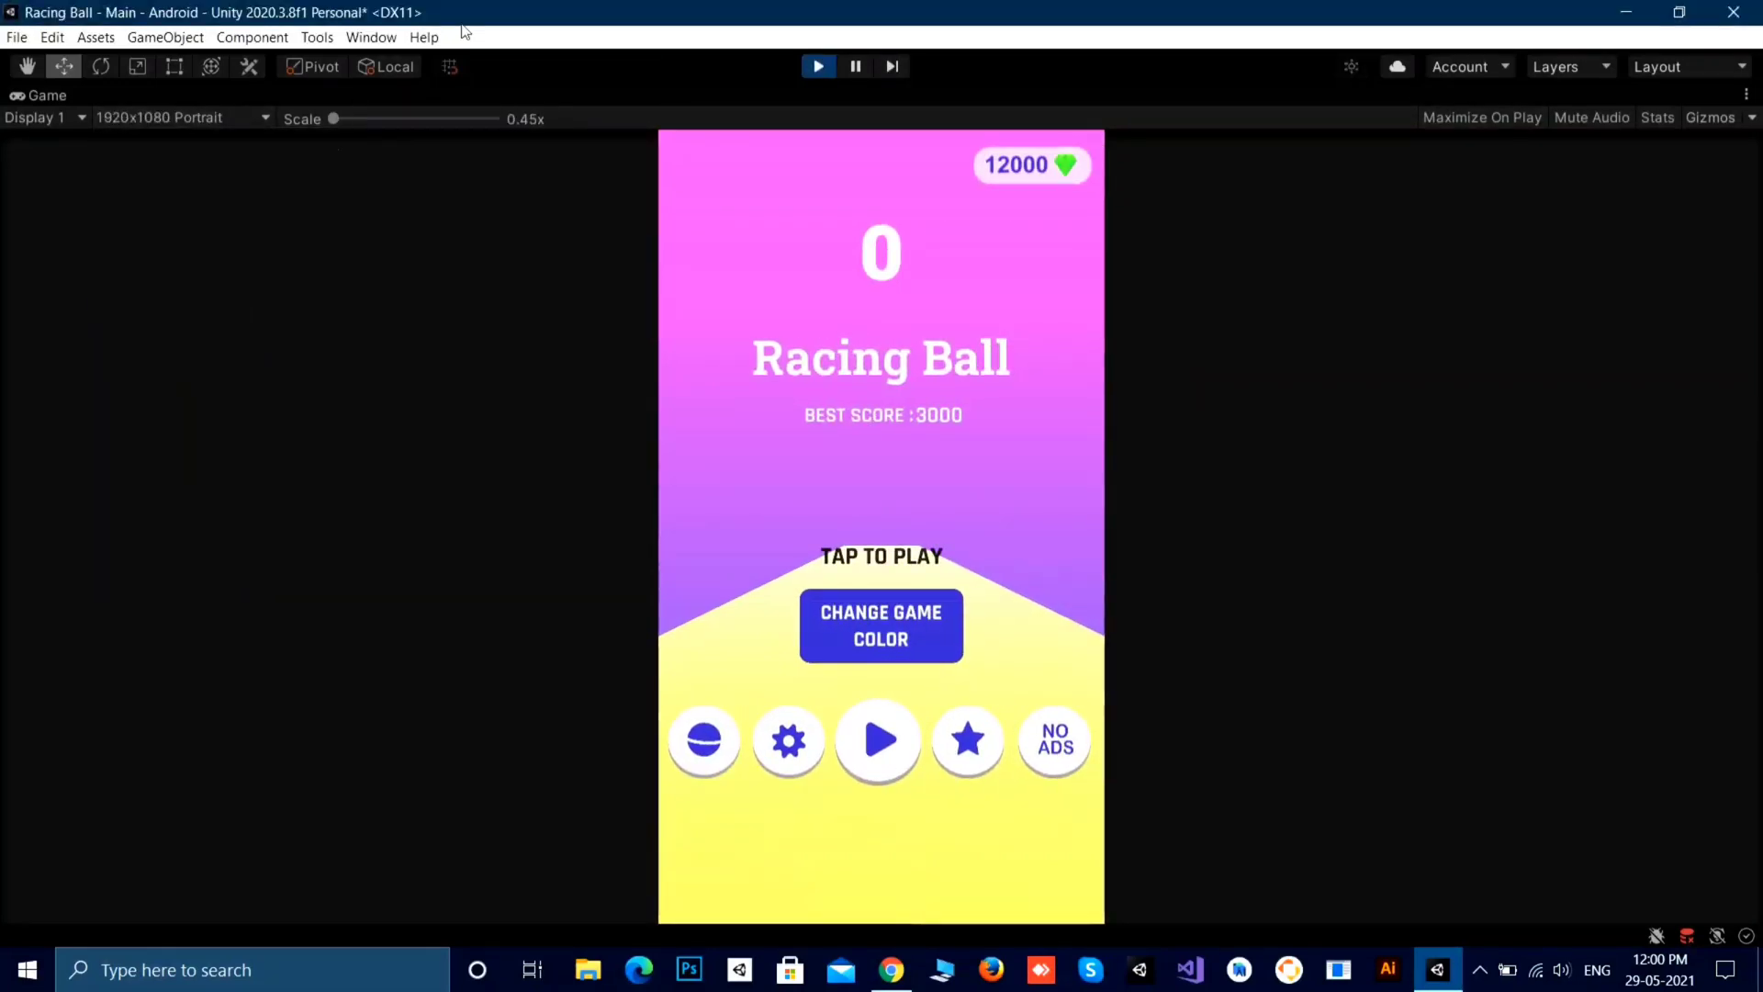
{"action": "left_click", "coordinate": [221, 117]}
{"action": "left_click", "coordinate": [191, 464]}
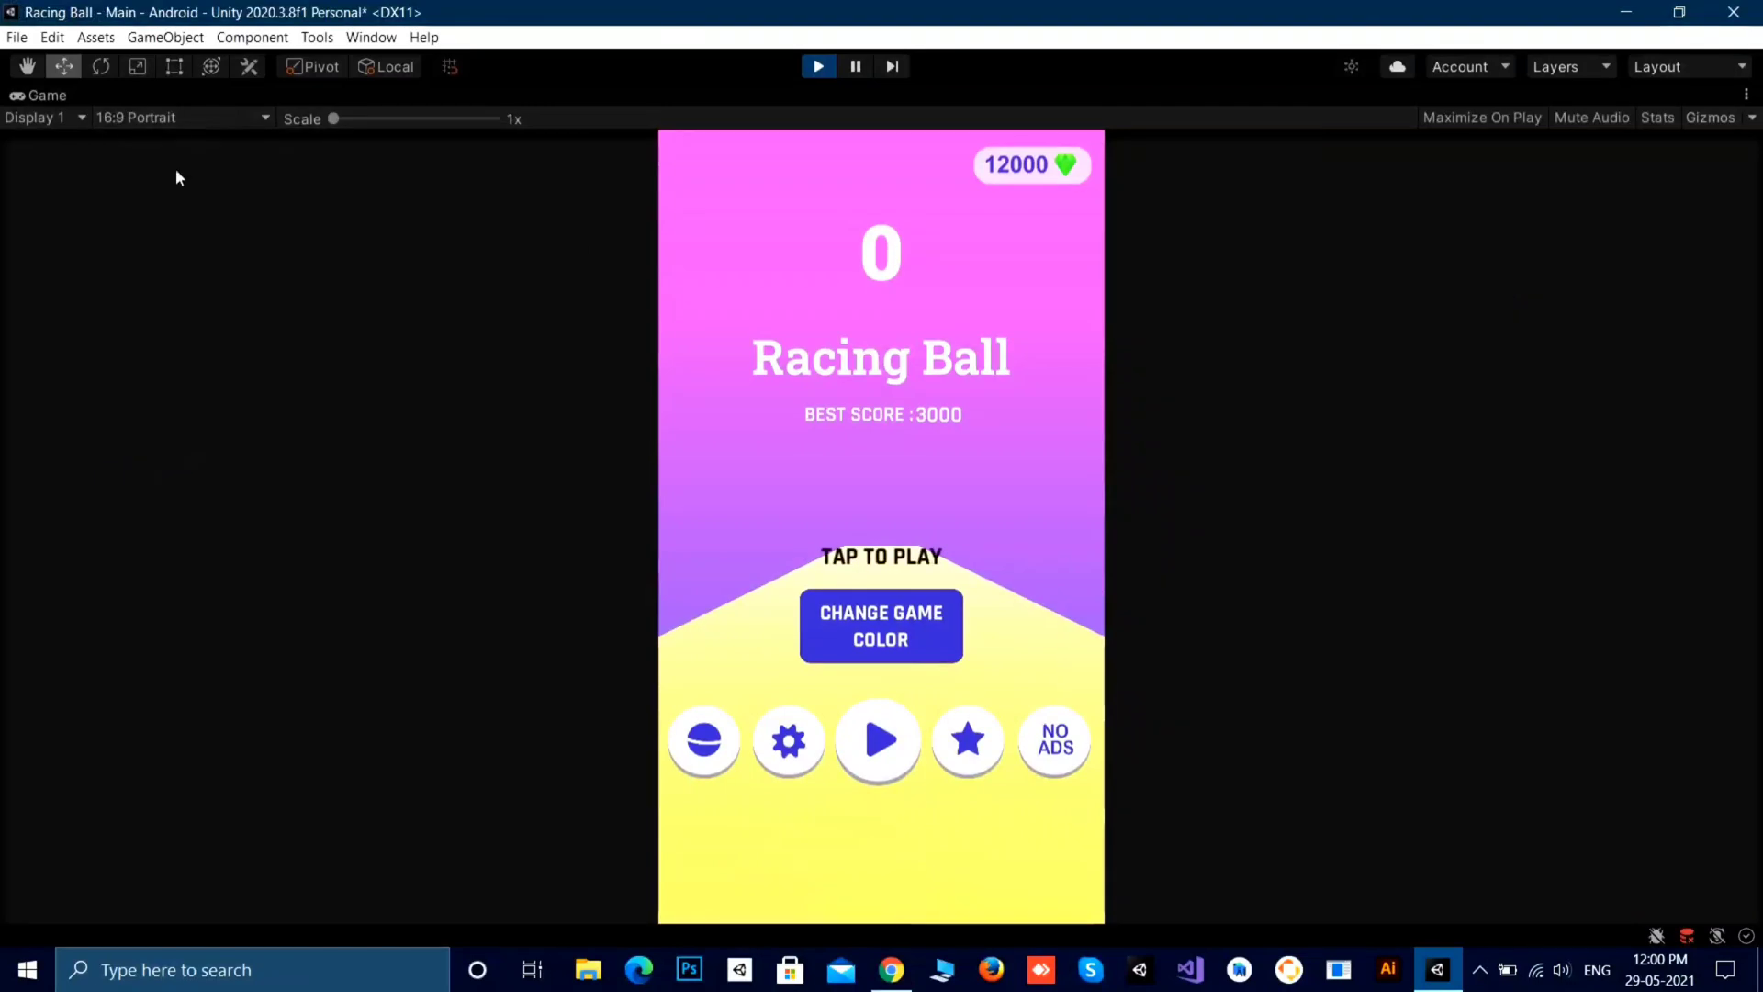
{"action": "left_click", "coordinate": [202, 118]}
{"action": "left_click", "coordinate": [220, 509]}
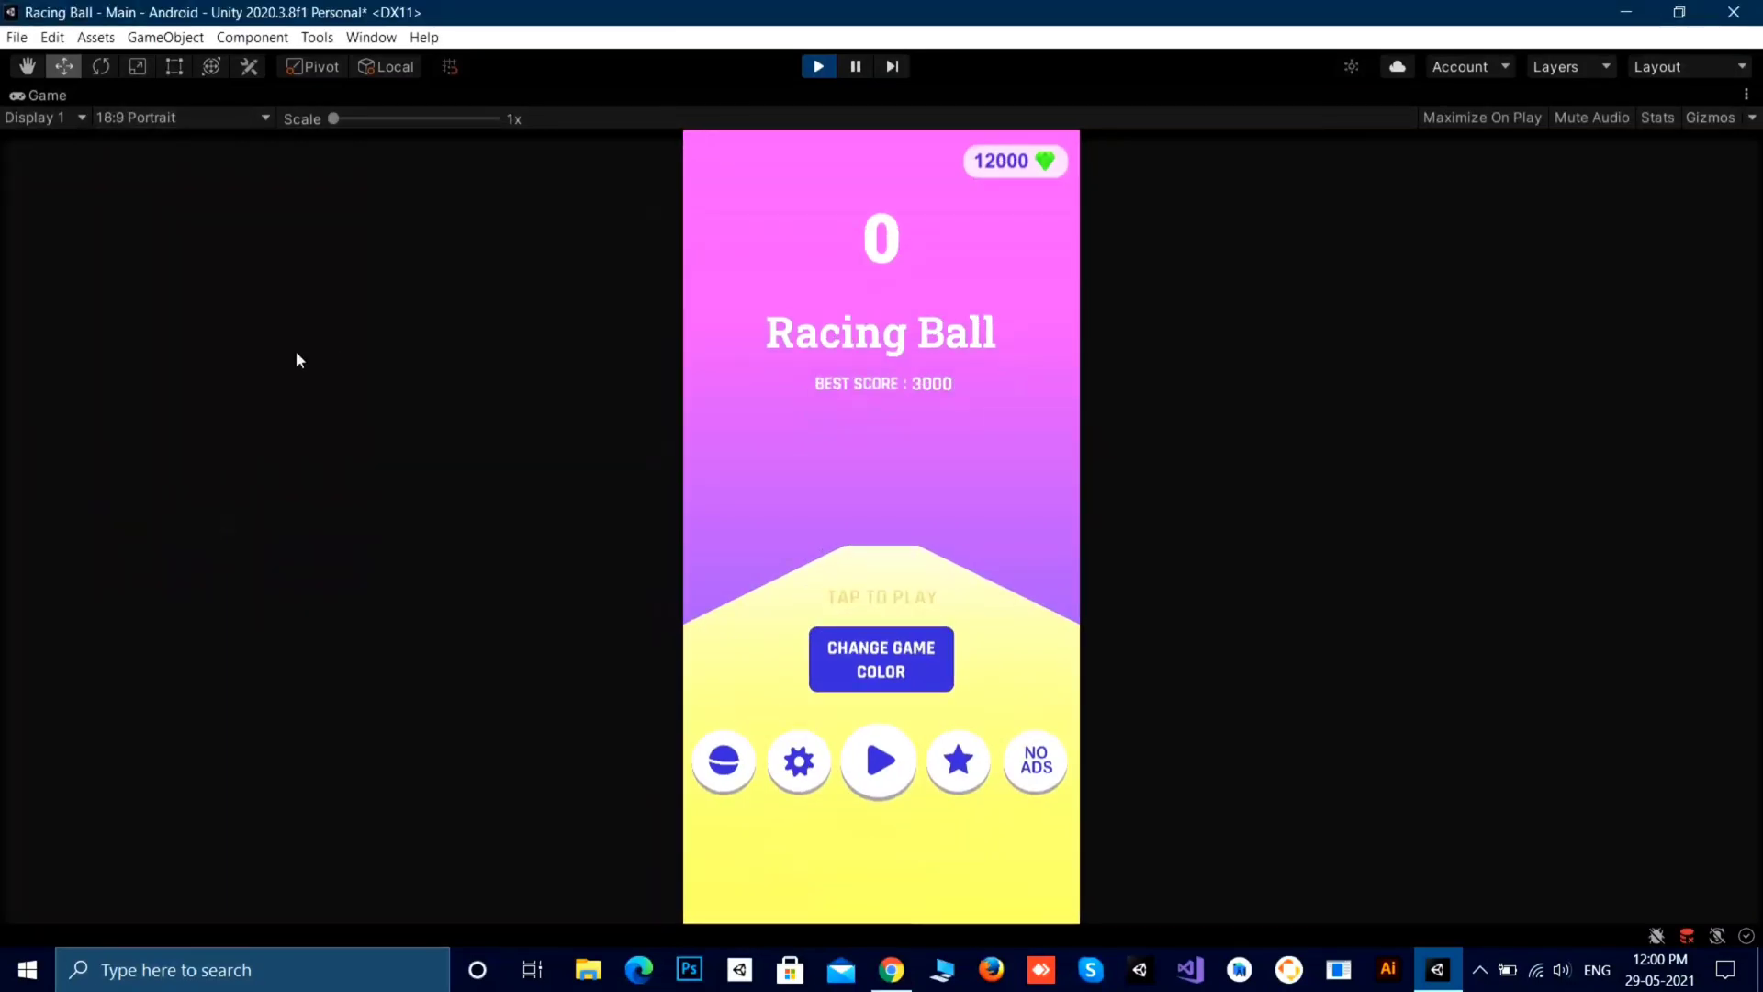
Check the main menu at 800x480 Portrait, and set the Game view to 2960x1440 Portrait.
{"action": "left_click", "coordinate": [162, 118]}
{"action": "left_click", "coordinate": [179, 211]}
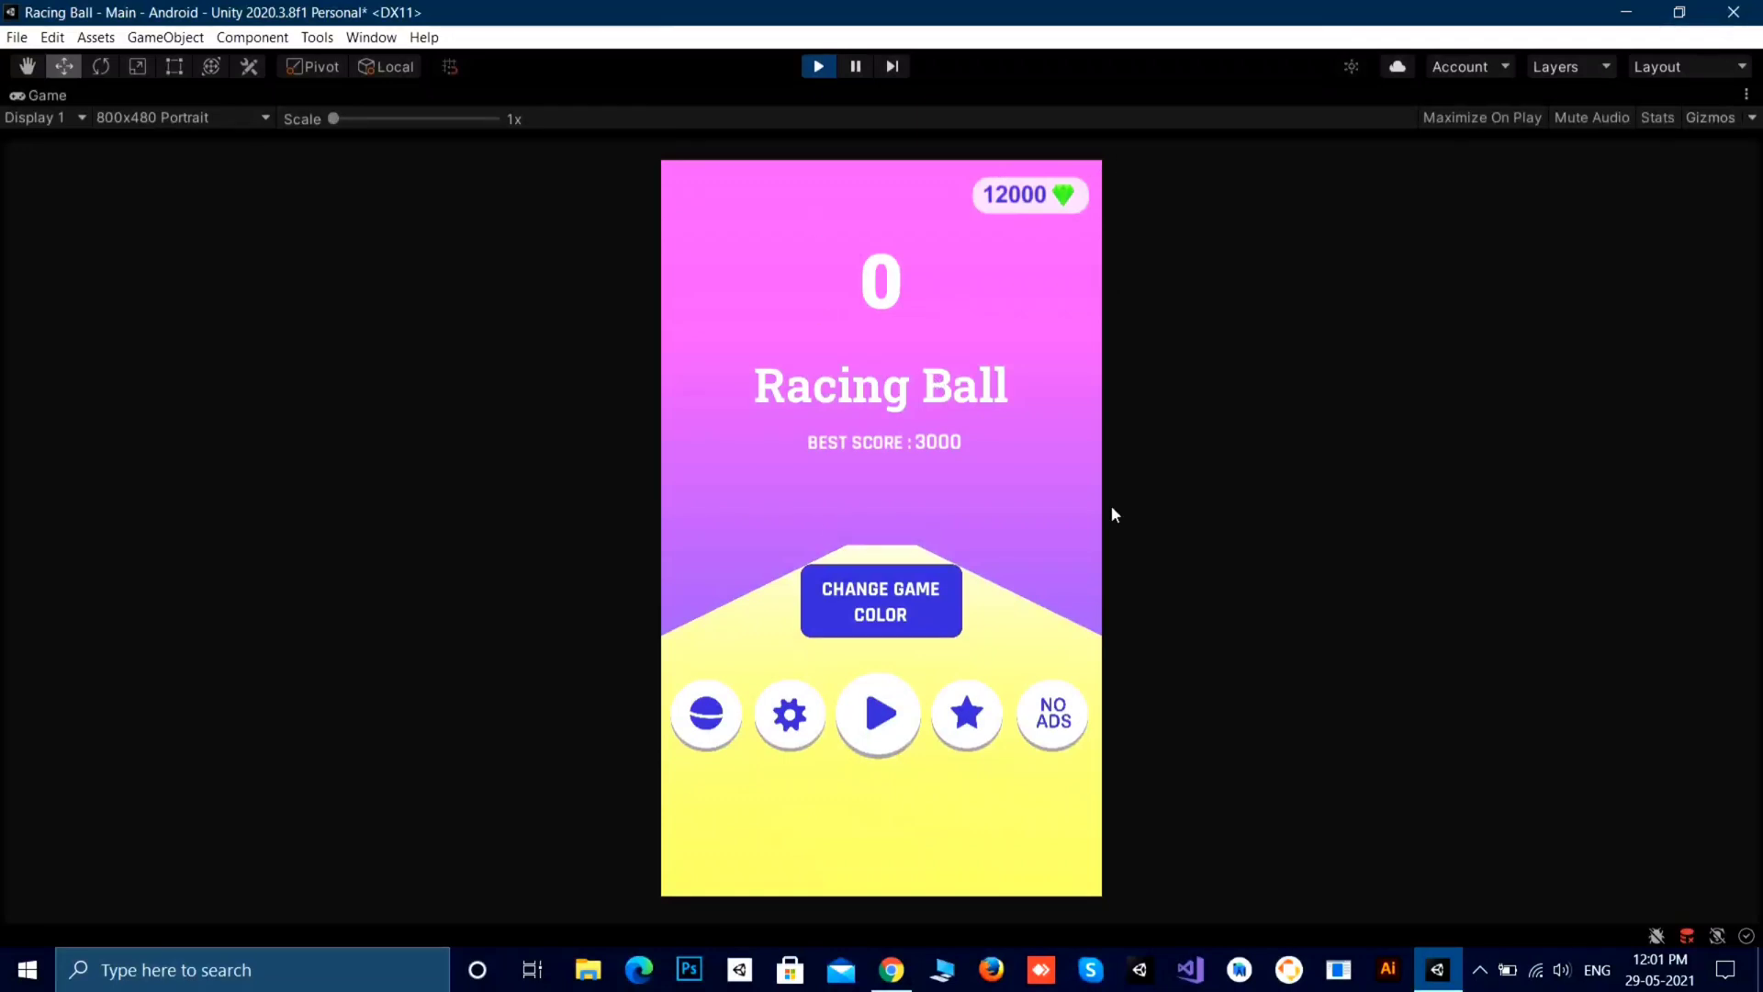
{"action": "left_click", "coordinate": [184, 118]}
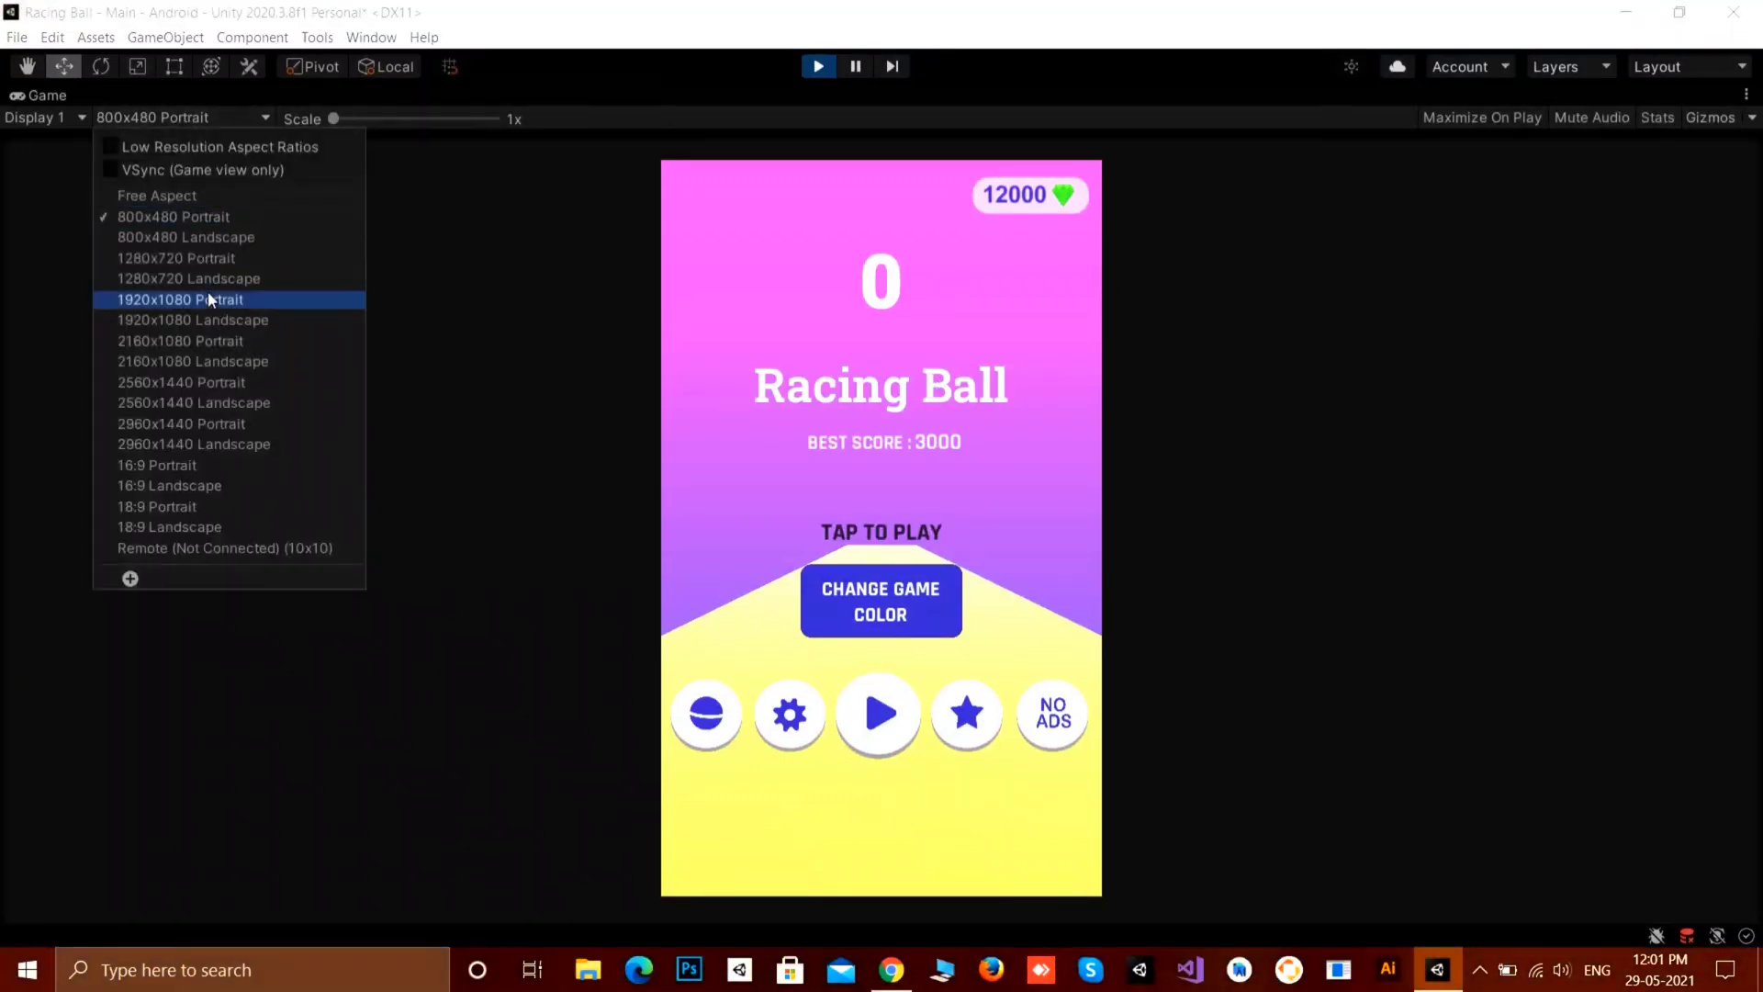
{"action": "key", "text": "Escape"}
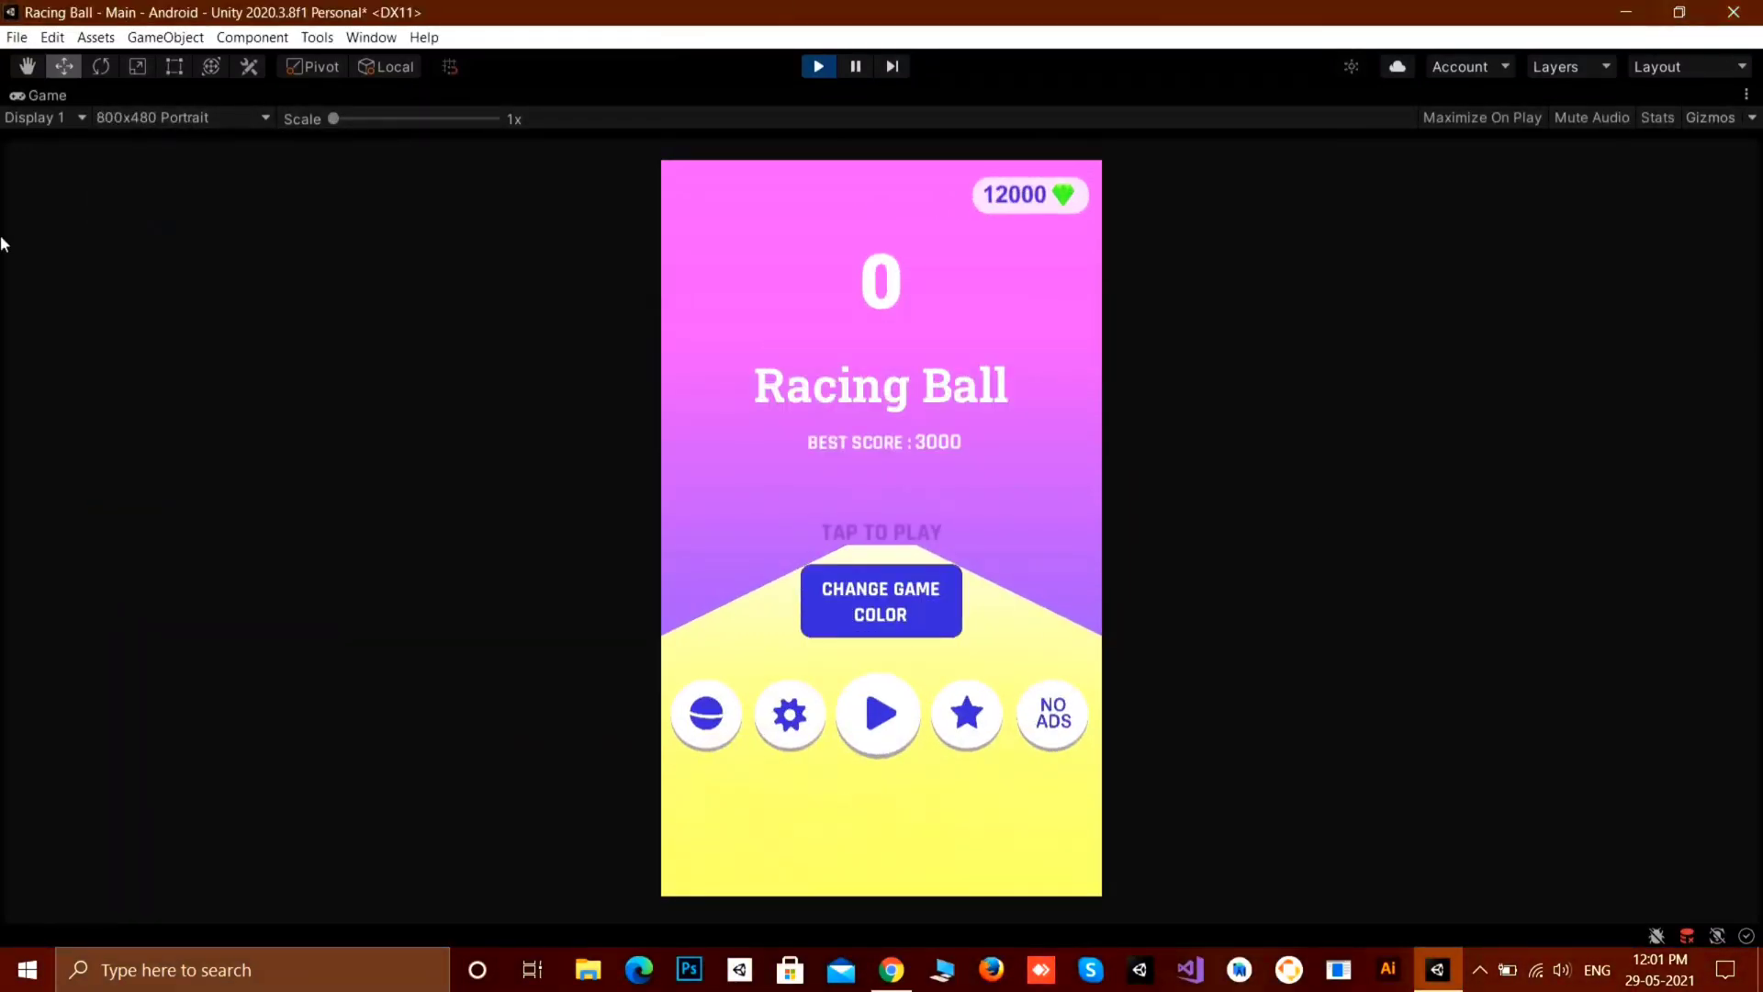
{"action": "left_click", "coordinate": [162, 119]}
{"action": "left_click", "coordinate": [279, 424]}
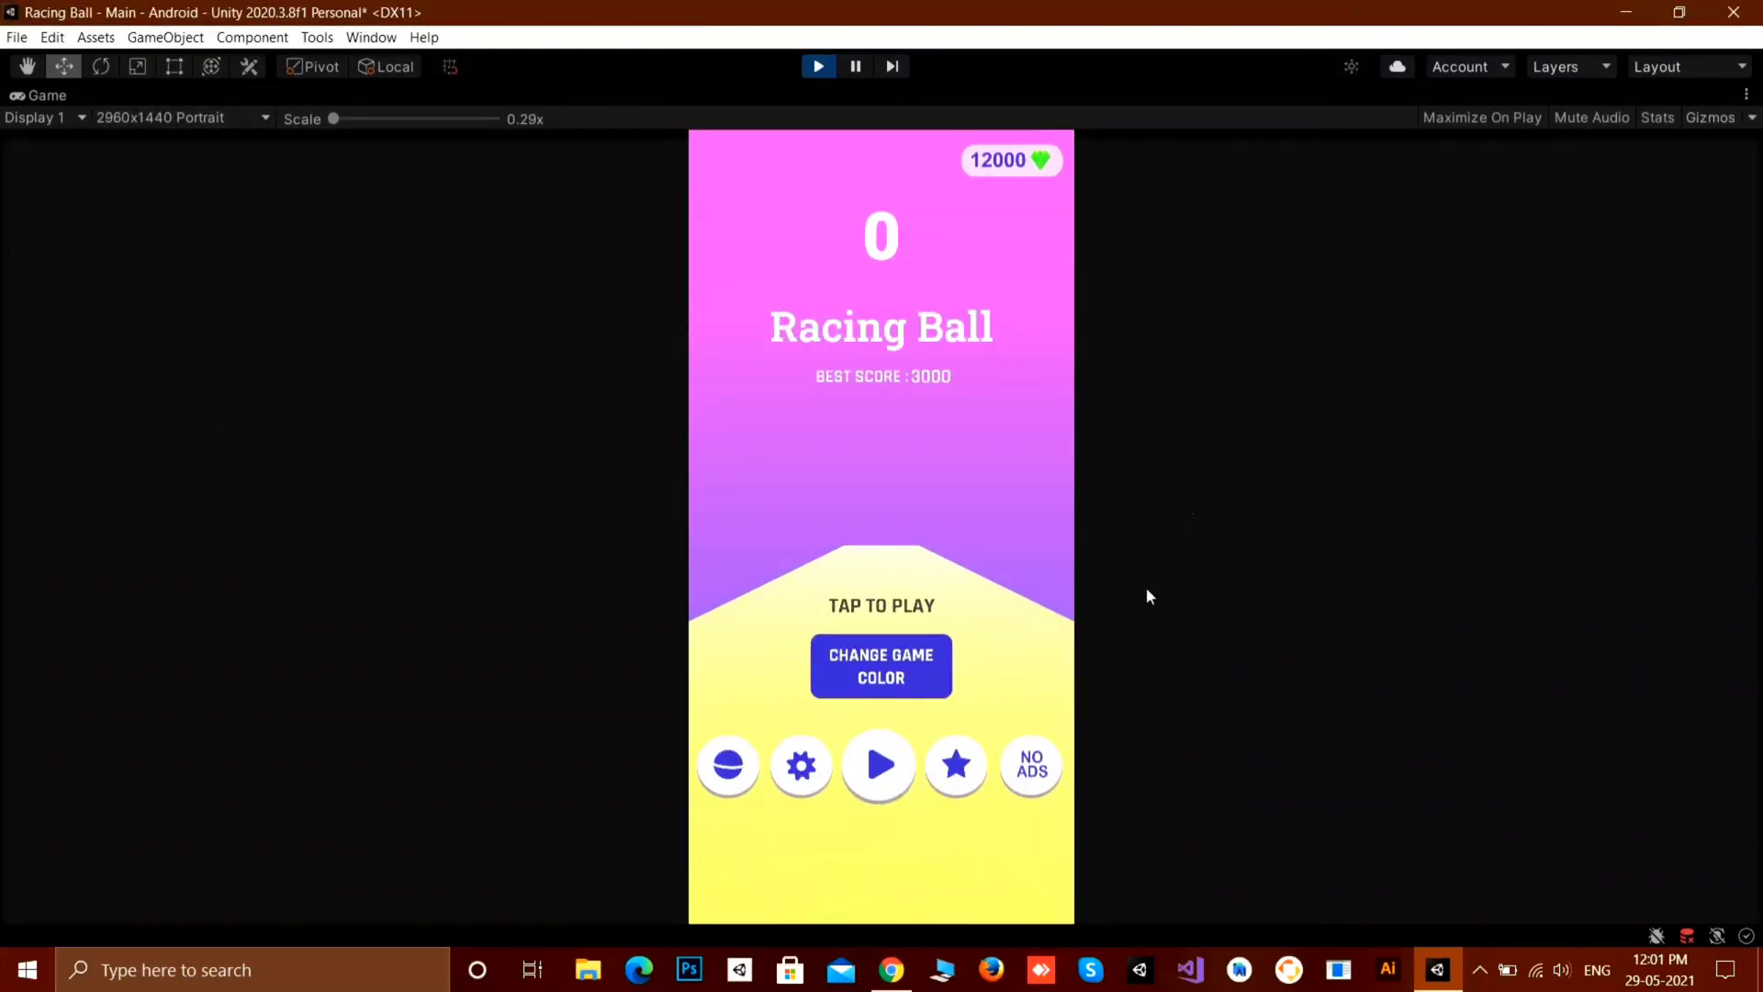
Restore the Game view from its maximized state and frame the Main Panel in the Scene view.
{"action": "left_click", "coordinate": [1751, 99]}
{"action": "left_click", "coordinate": [1601, 163]}
{"action": "key", "text": "shift+space"}
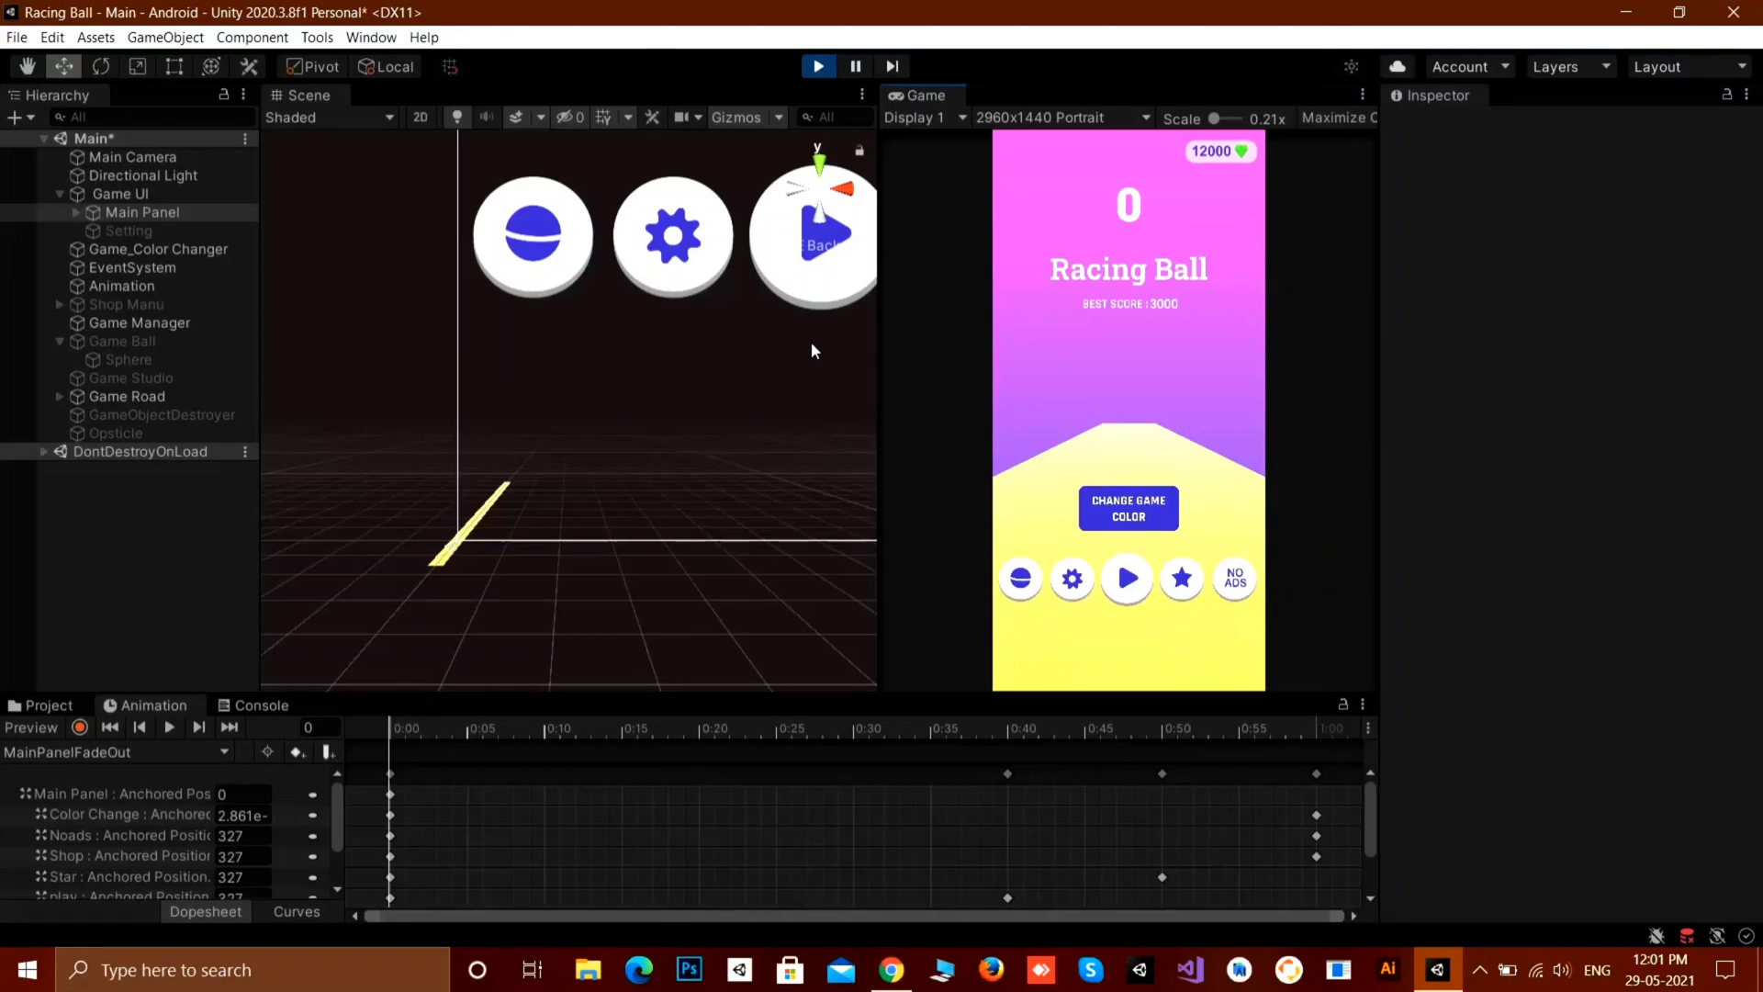
{"action": "key", "text": "f"}
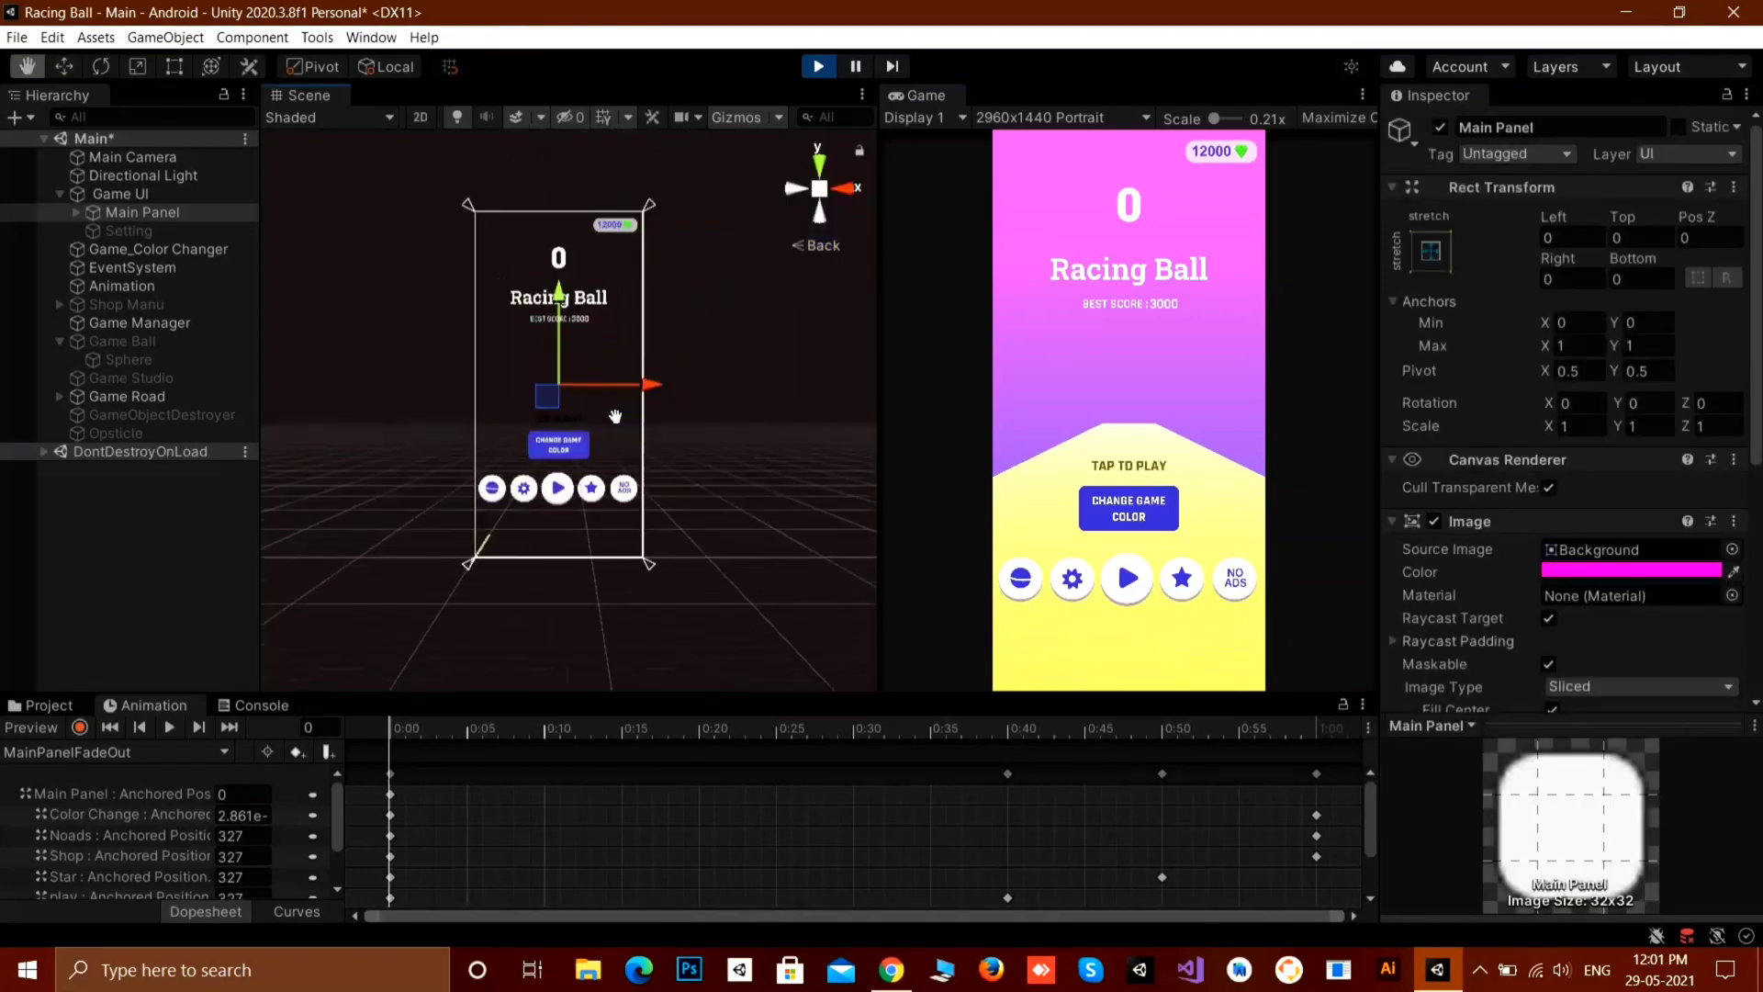
Open the ball shop in the running game and frame the Shop Manu object in the Scene view.
{"action": "left_click", "coordinate": [1023, 578]}
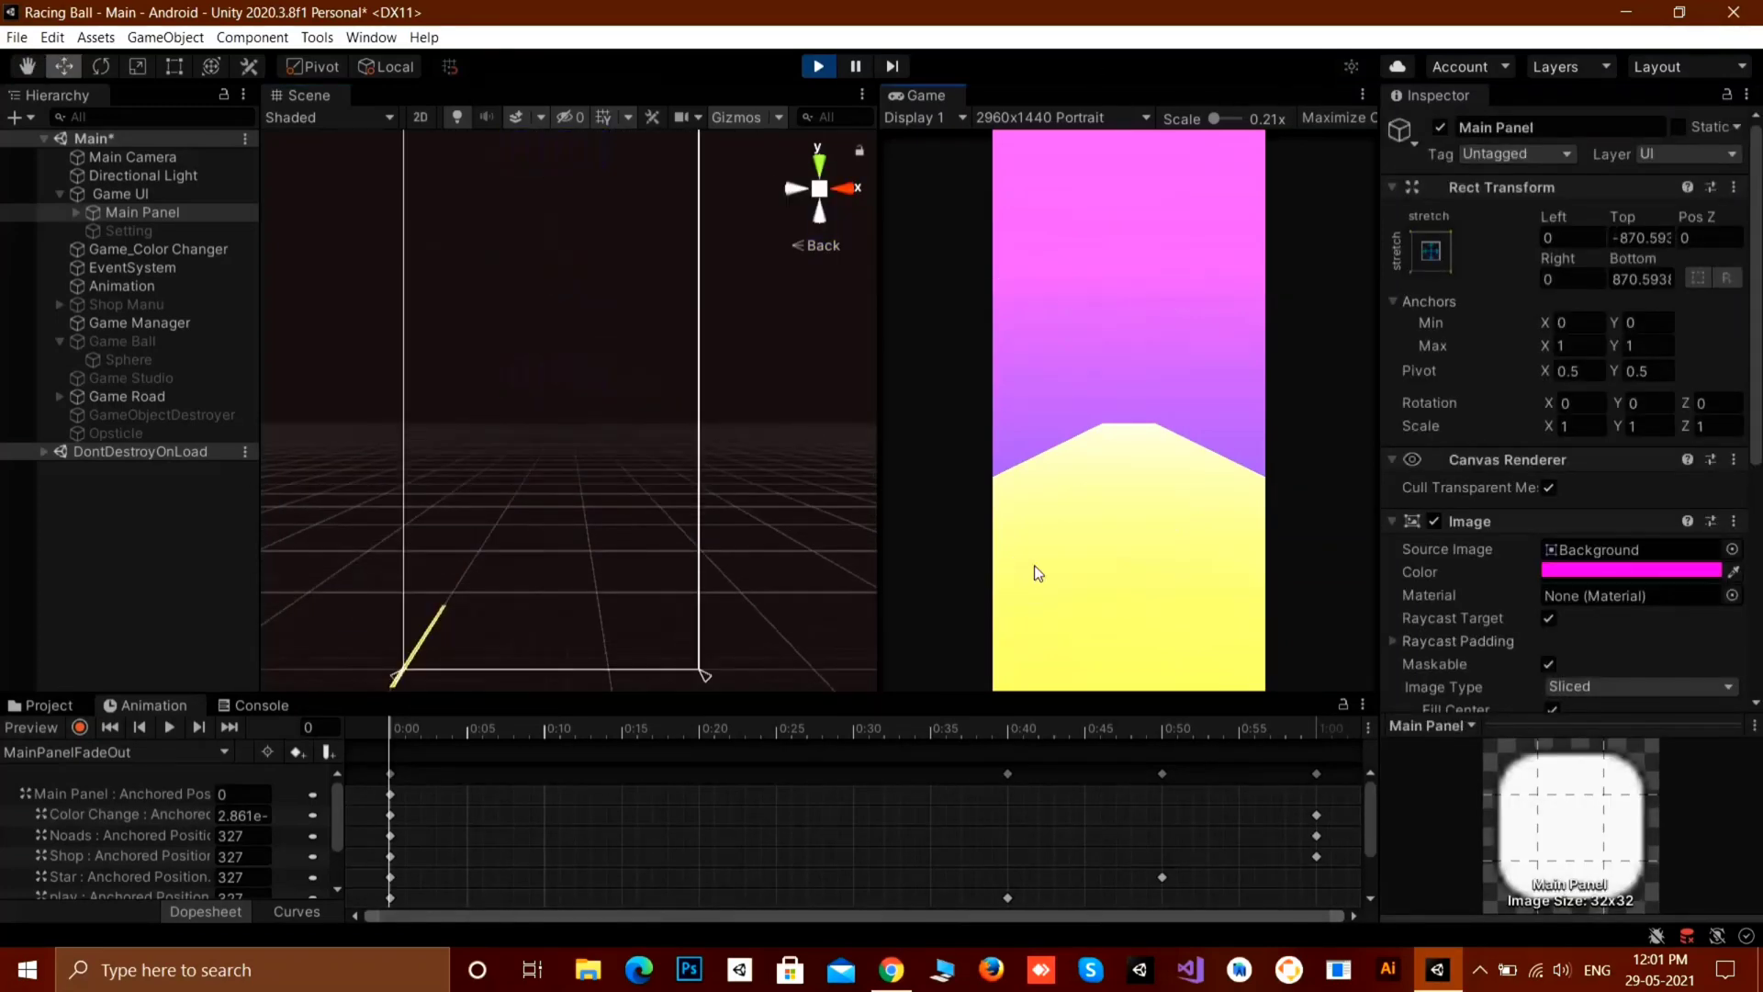
{"action": "left_click", "coordinate": [148, 305]}
{"action": "key", "text": "f"}
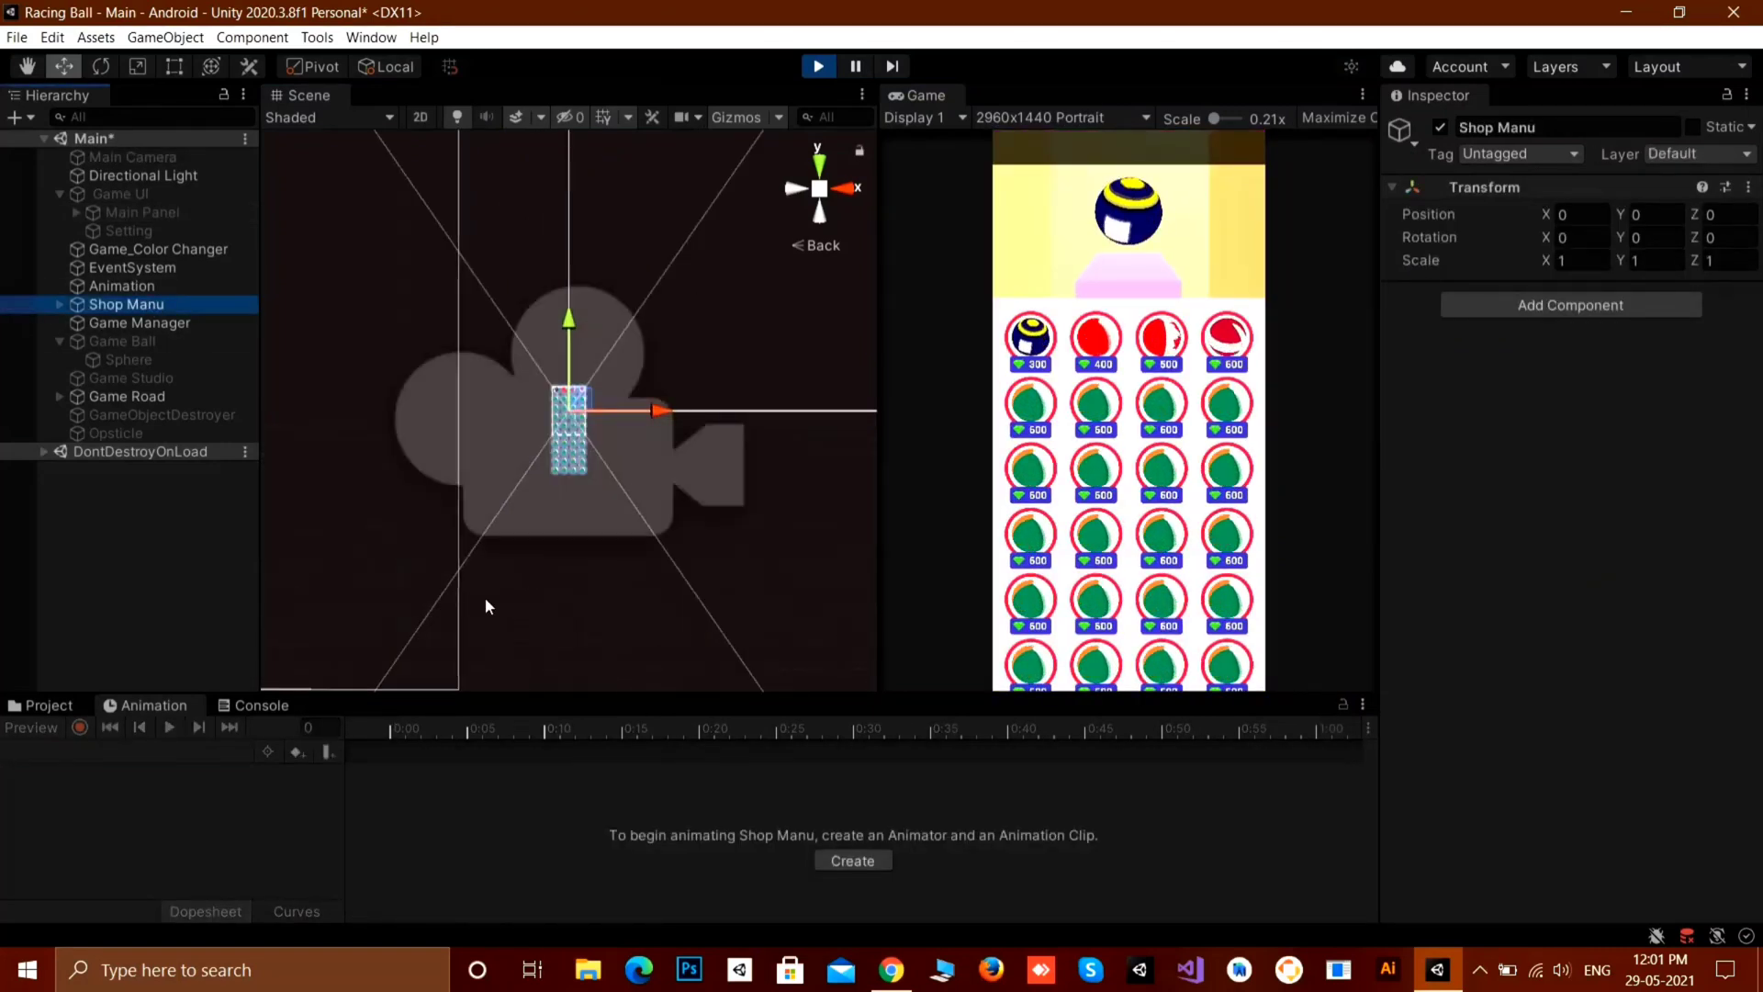
{"action": "scroll", "coordinate": [558, 496], "scroll_direction": "up", "scroll_amount": 3}
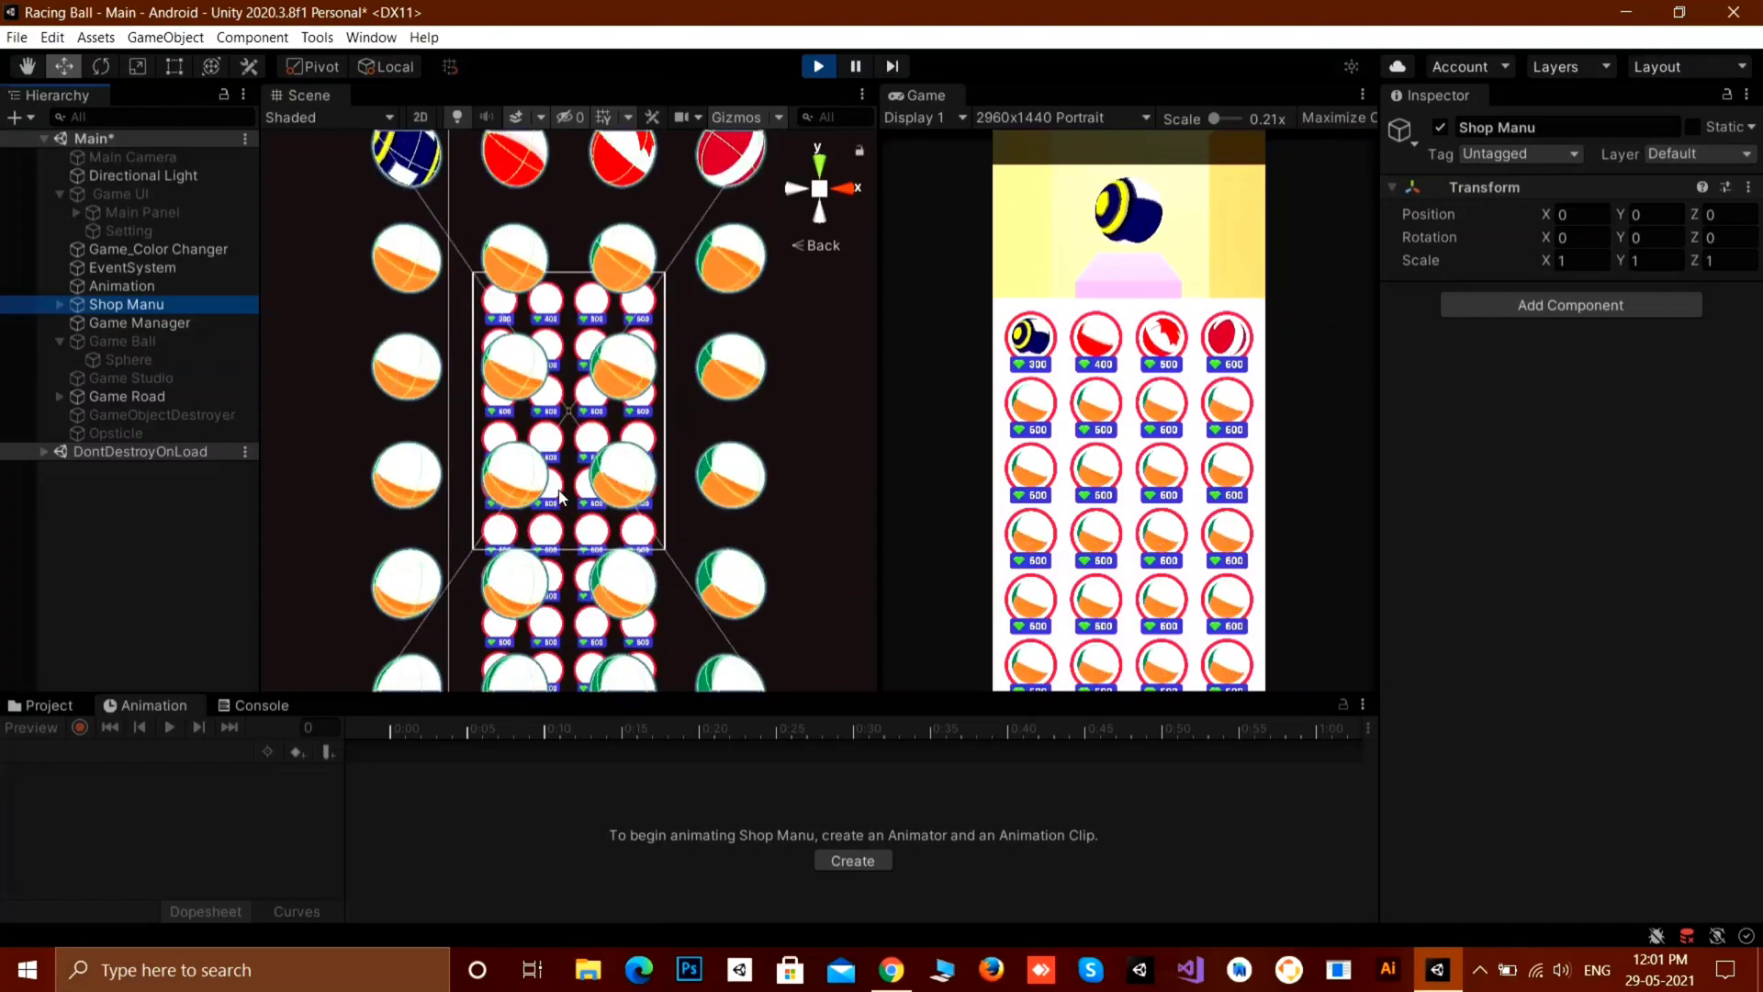
Examine how the shop's Canvas and 3D balls are arranged in the Scene, from the side and from the back.
{"action": "left_click", "coordinate": [791, 190]}
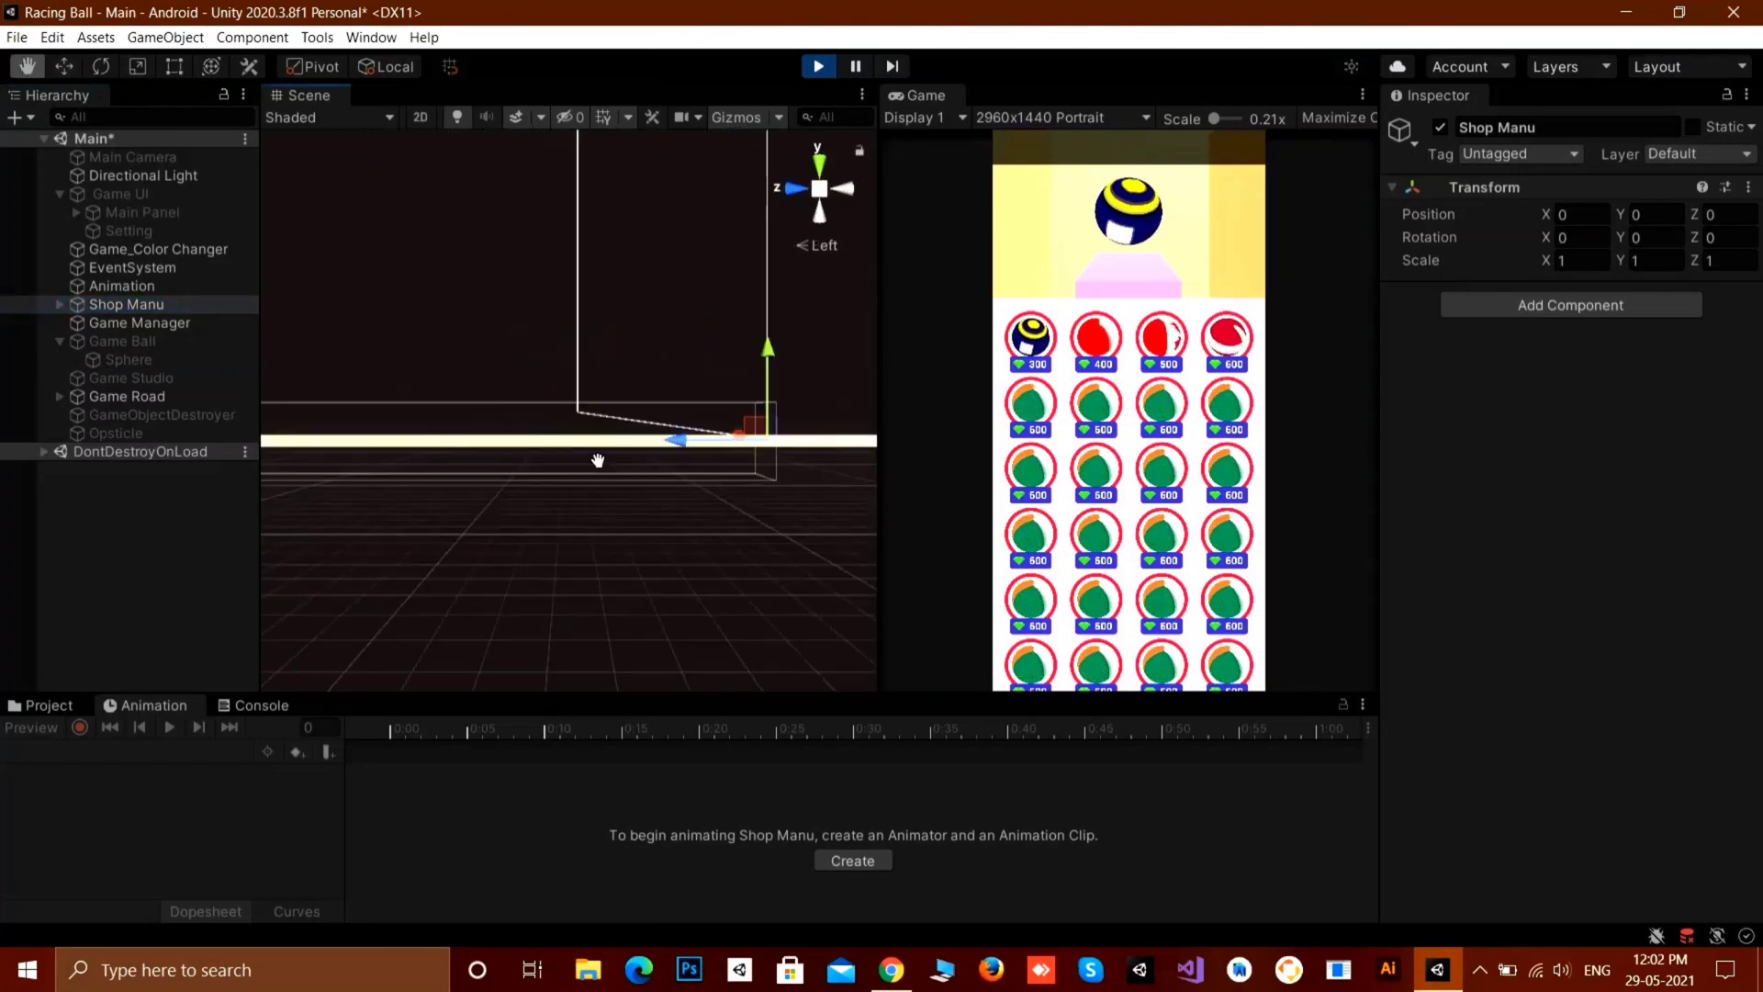
{"action": "scroll", "coordinate": [622, 482], "scroll_direction": "up", "scroll_amount": 8}
{"action": "mouse_move", "coordinate": [664, 494]}
{"action": "middle_mouse_down"}
{"action": "mouse_move", "coordinate": [533, 428]}
{"action": "mouse_move", "coordinate": [601, 543]}
{"action": "mouse_move", "coordinate": [732, 464]}
{"action": "mouse_move", "coordinate": [514, 423]}
{"action": "mouse_move", "coordinate": [459, 459]}
{"action": "mouse_move", "coordinate": [675, 462]}
{"action": "middle_mouse_up"}
{"action": "left_click", "coordinate": [786, 187]}
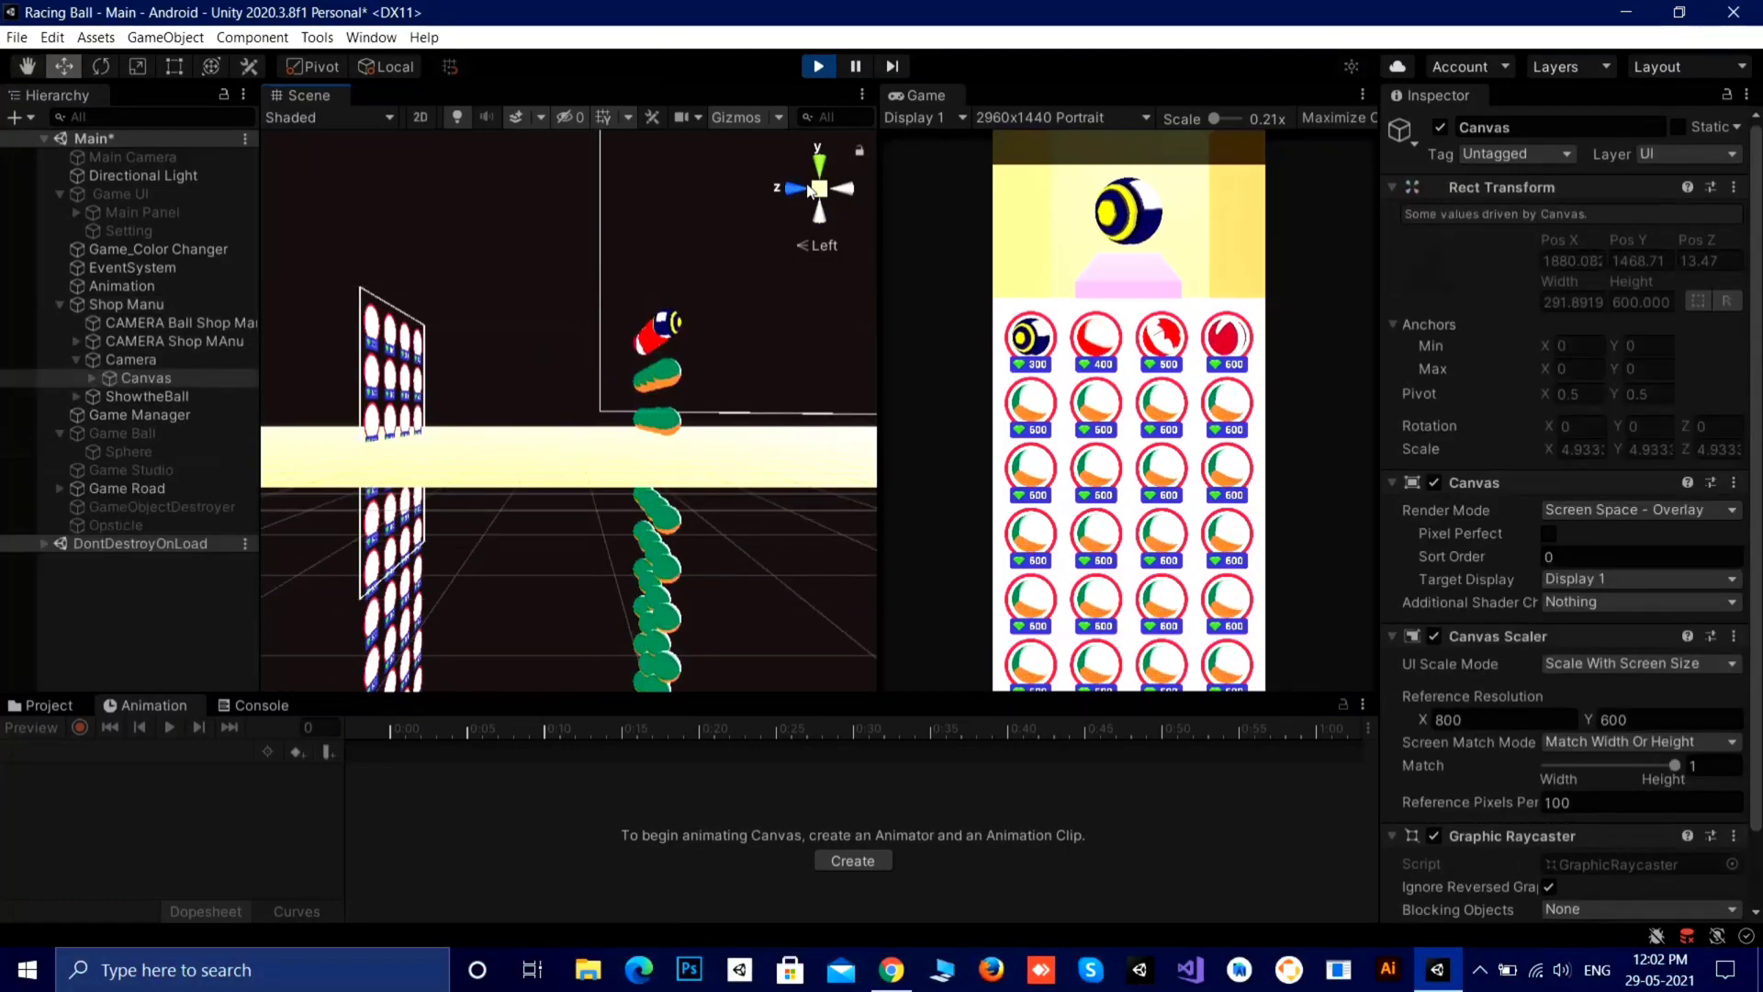
{"action": "left_click", "coordinate": [788, 189]}
{"action": "left_click", "coordinate": [788, 191]}
{"action": "left_click", "coordinate": [789, 191]}
{"action": "middle_click_drag", "start_coordinate": [501, 374], "coordinate": [486, 511]}
{"action": "scroll", "coordinate": [485, 510], "scroll_direction": "up", "scroll_amount": 5}
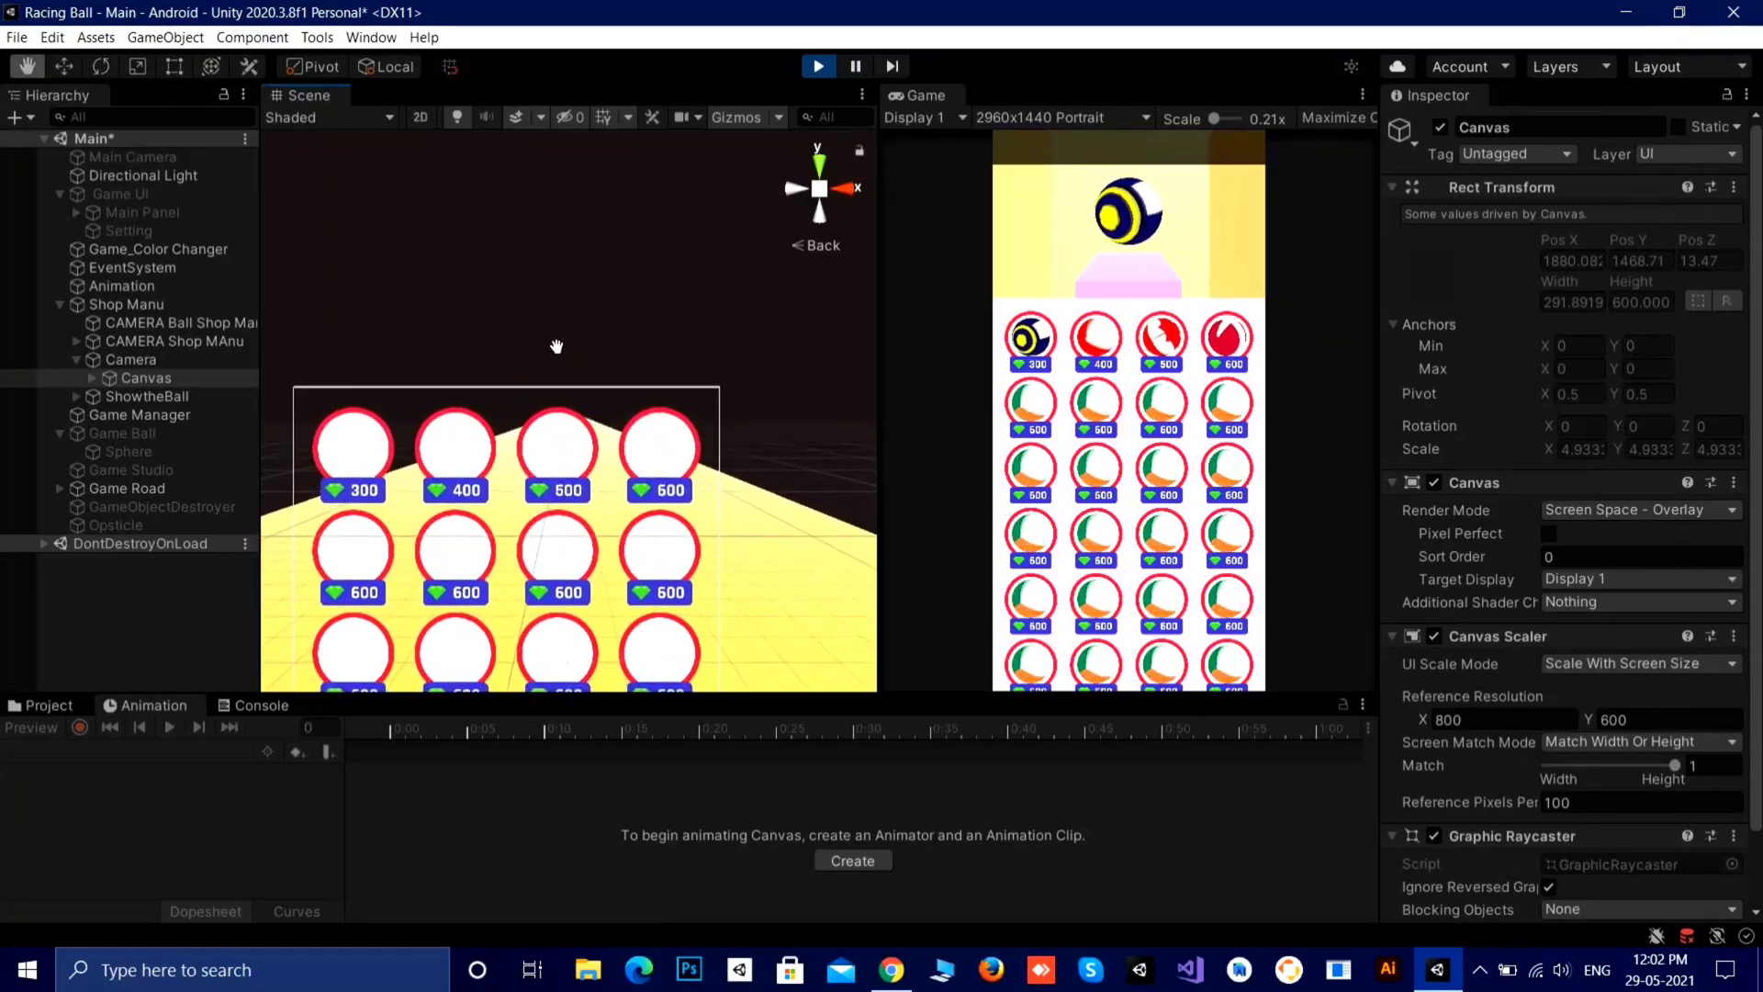
{"action": "scroll", "coordinate": [664, 456], "scroll_direction": "down", "scroll_amount": 2}
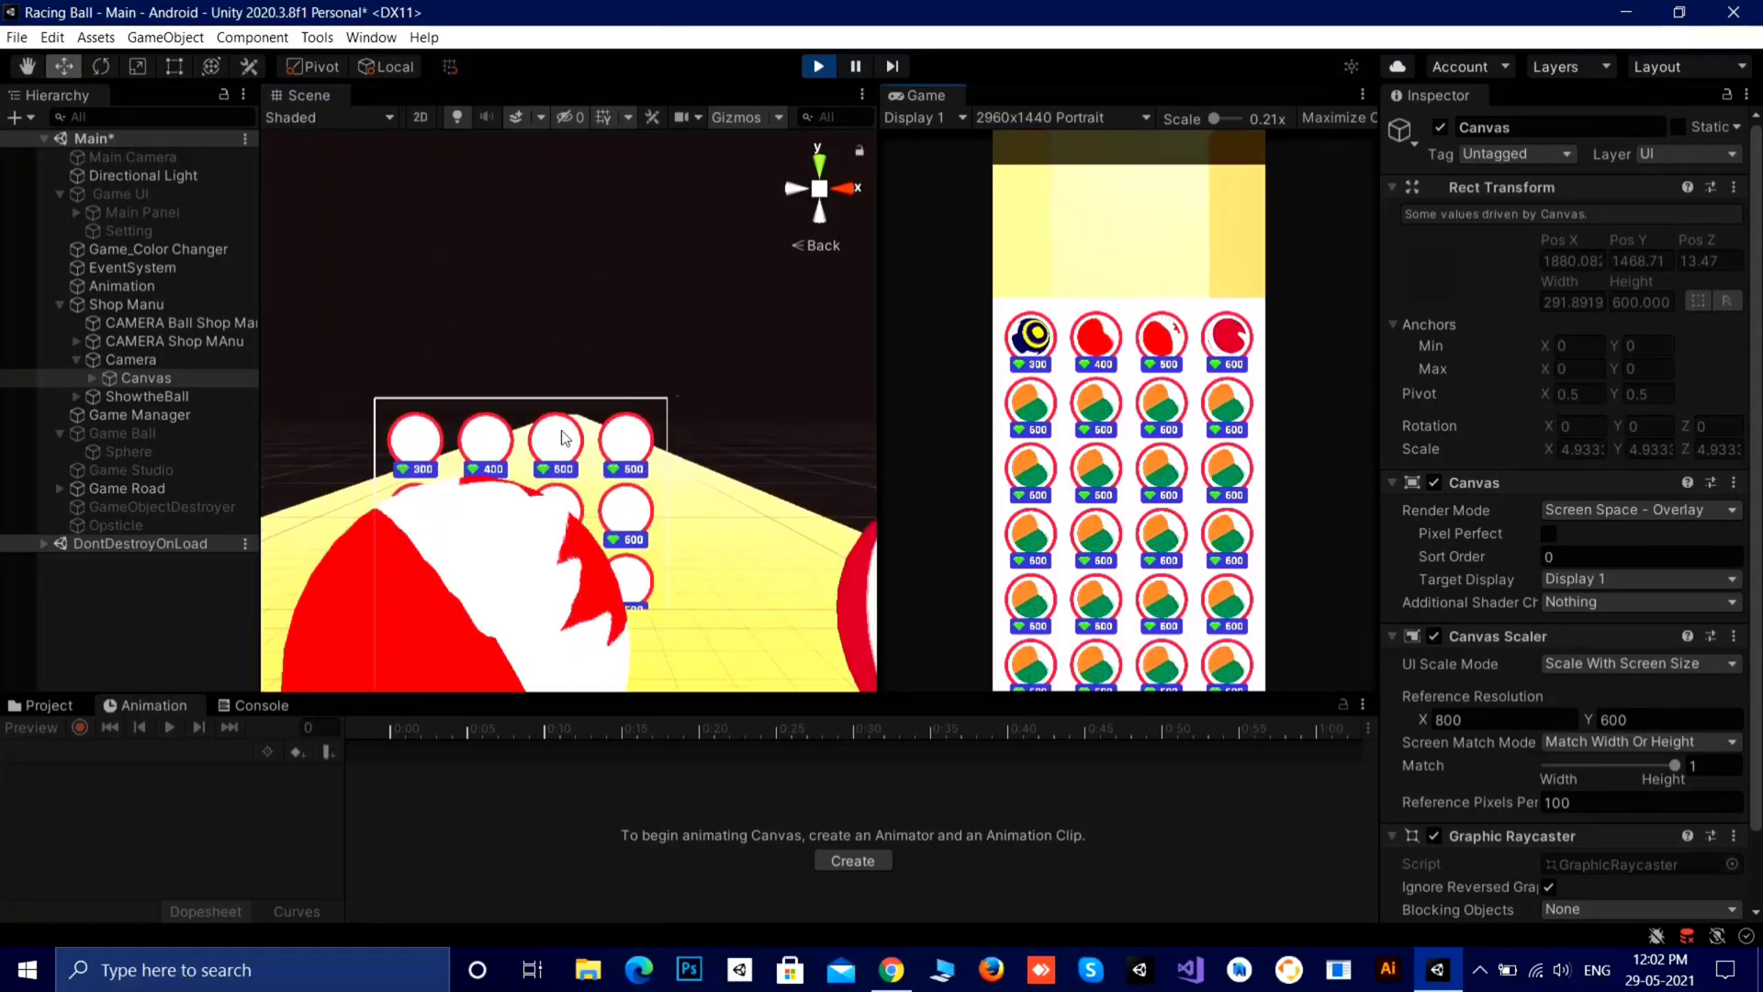
{"action": "scroll", "coordinate": [570, 413], "scroll_direction": "down", "scroll_amount": 3}
Inspect the Game Manager, Game Road and Game Ball objects, framing the Game Ball in the Scene view.
{"action": "left_click", "coordinate": [170, 415]}
{"action": "key", "text": "f"}
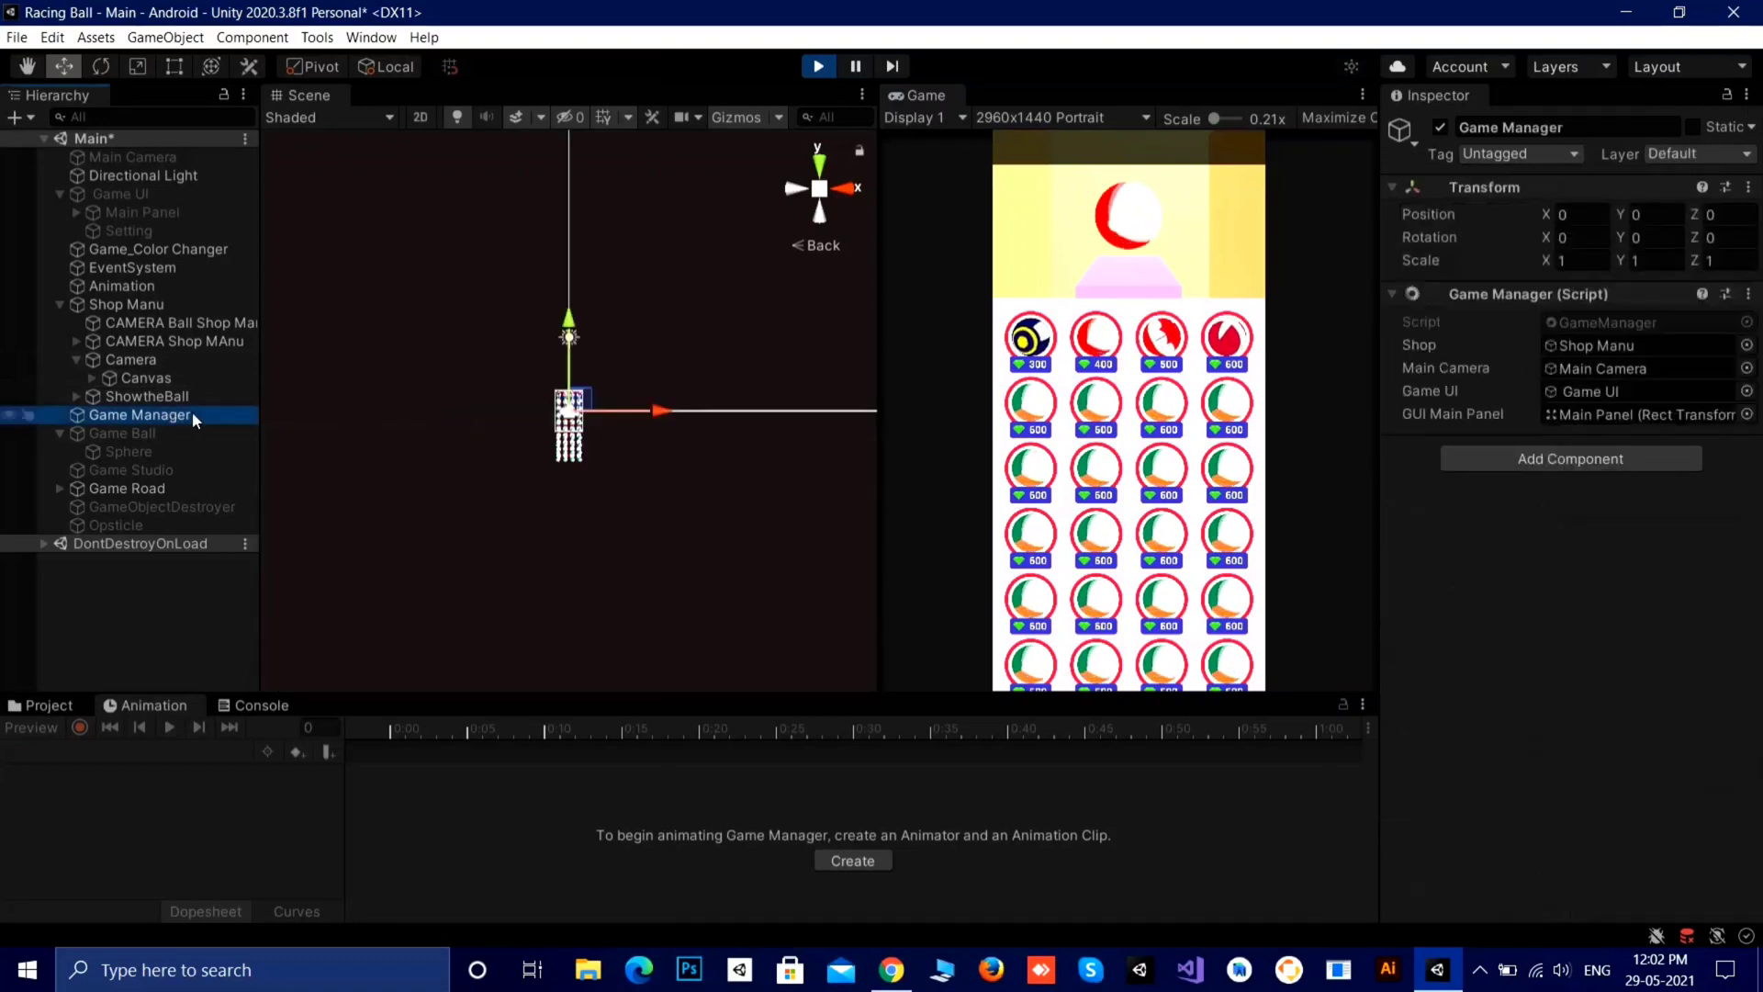
{"action": "left_click", "coordinate": [140, 490]}
{"action": "left_click", "coordinate": [121, 432]}
{"action": "left_click", "coordinate": [121, 432]}
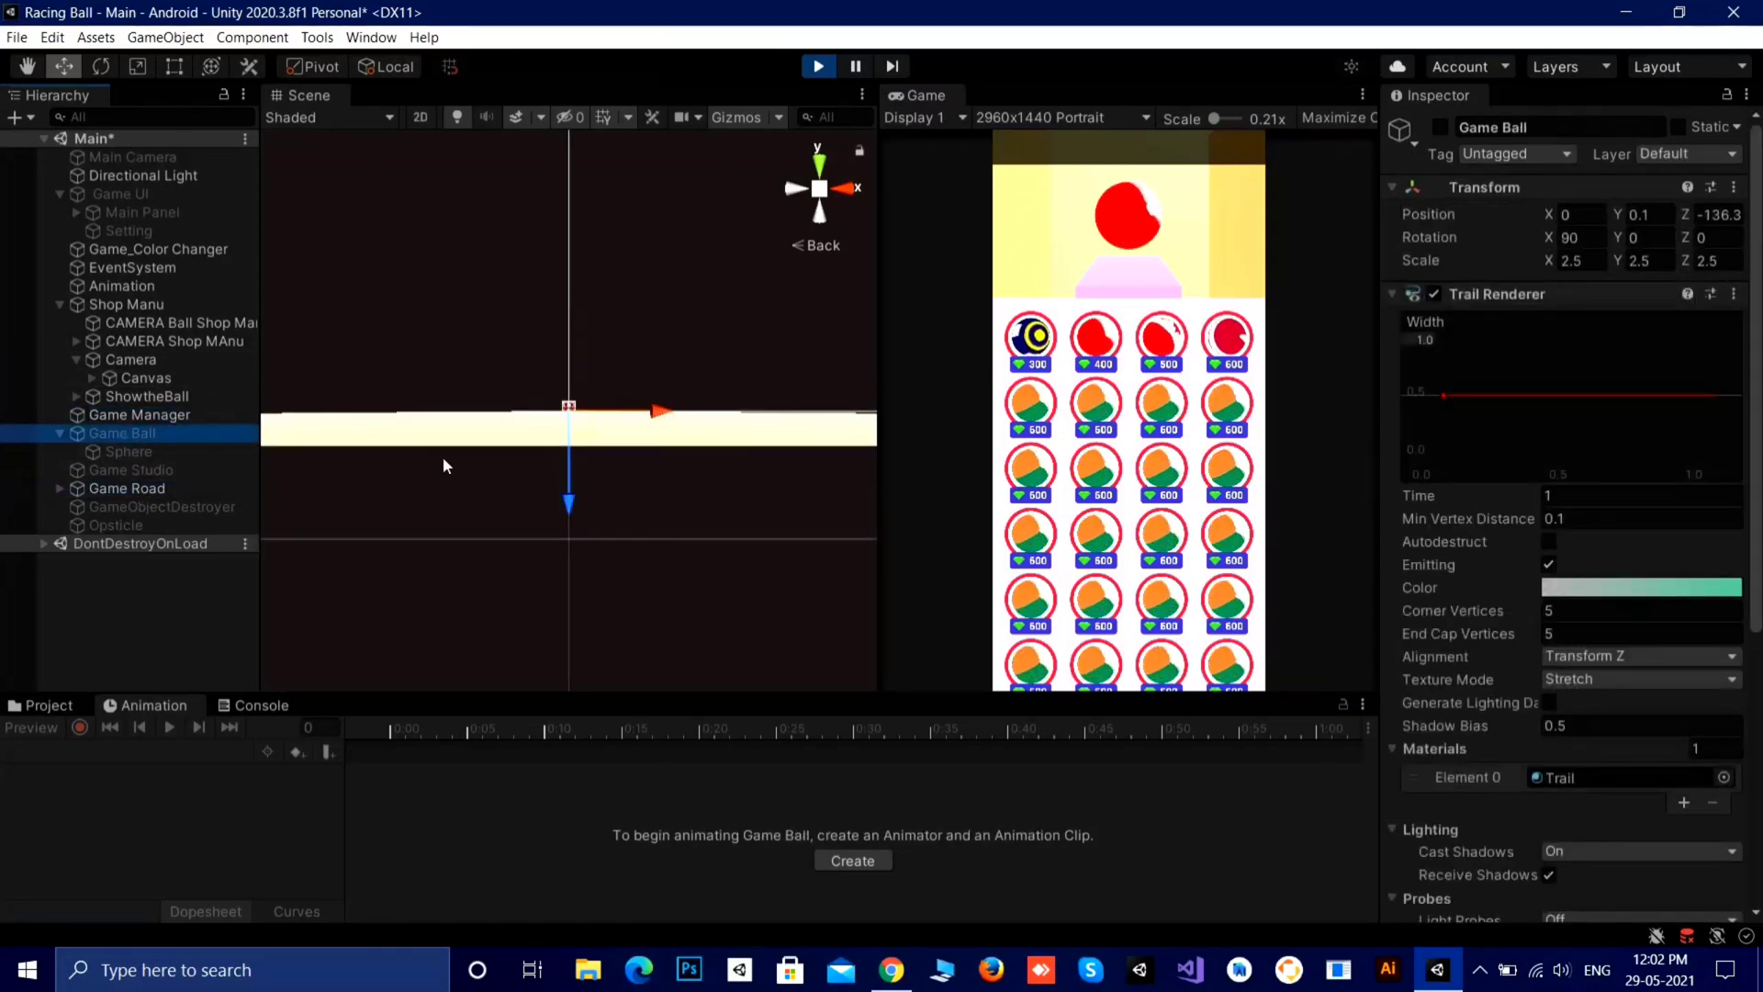
Frame the ShowtheBall object in the Scene view and examine its display room and pedestal.
{"action": "left_click", "coordinate": [173, 393]}
{"action": "key", "text": "f"}
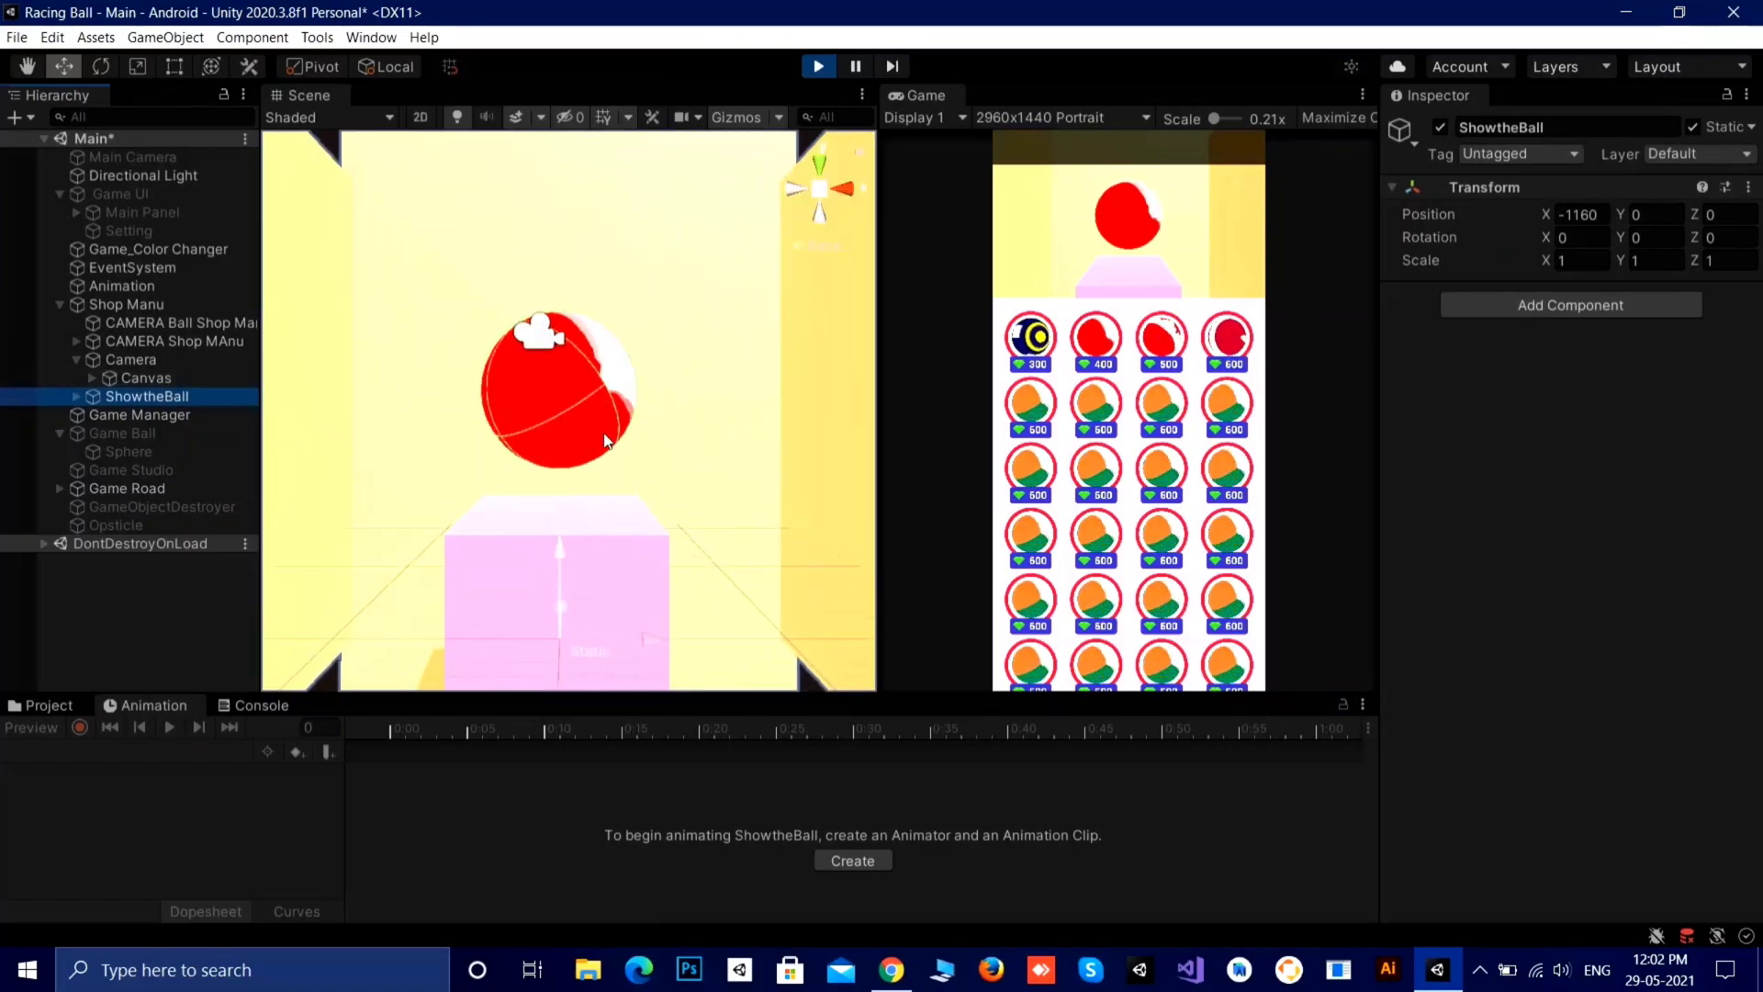
{"action": "scroll", "coordinate": [604, 441], "scroll_direction": "down", "scroll_amount": 5}
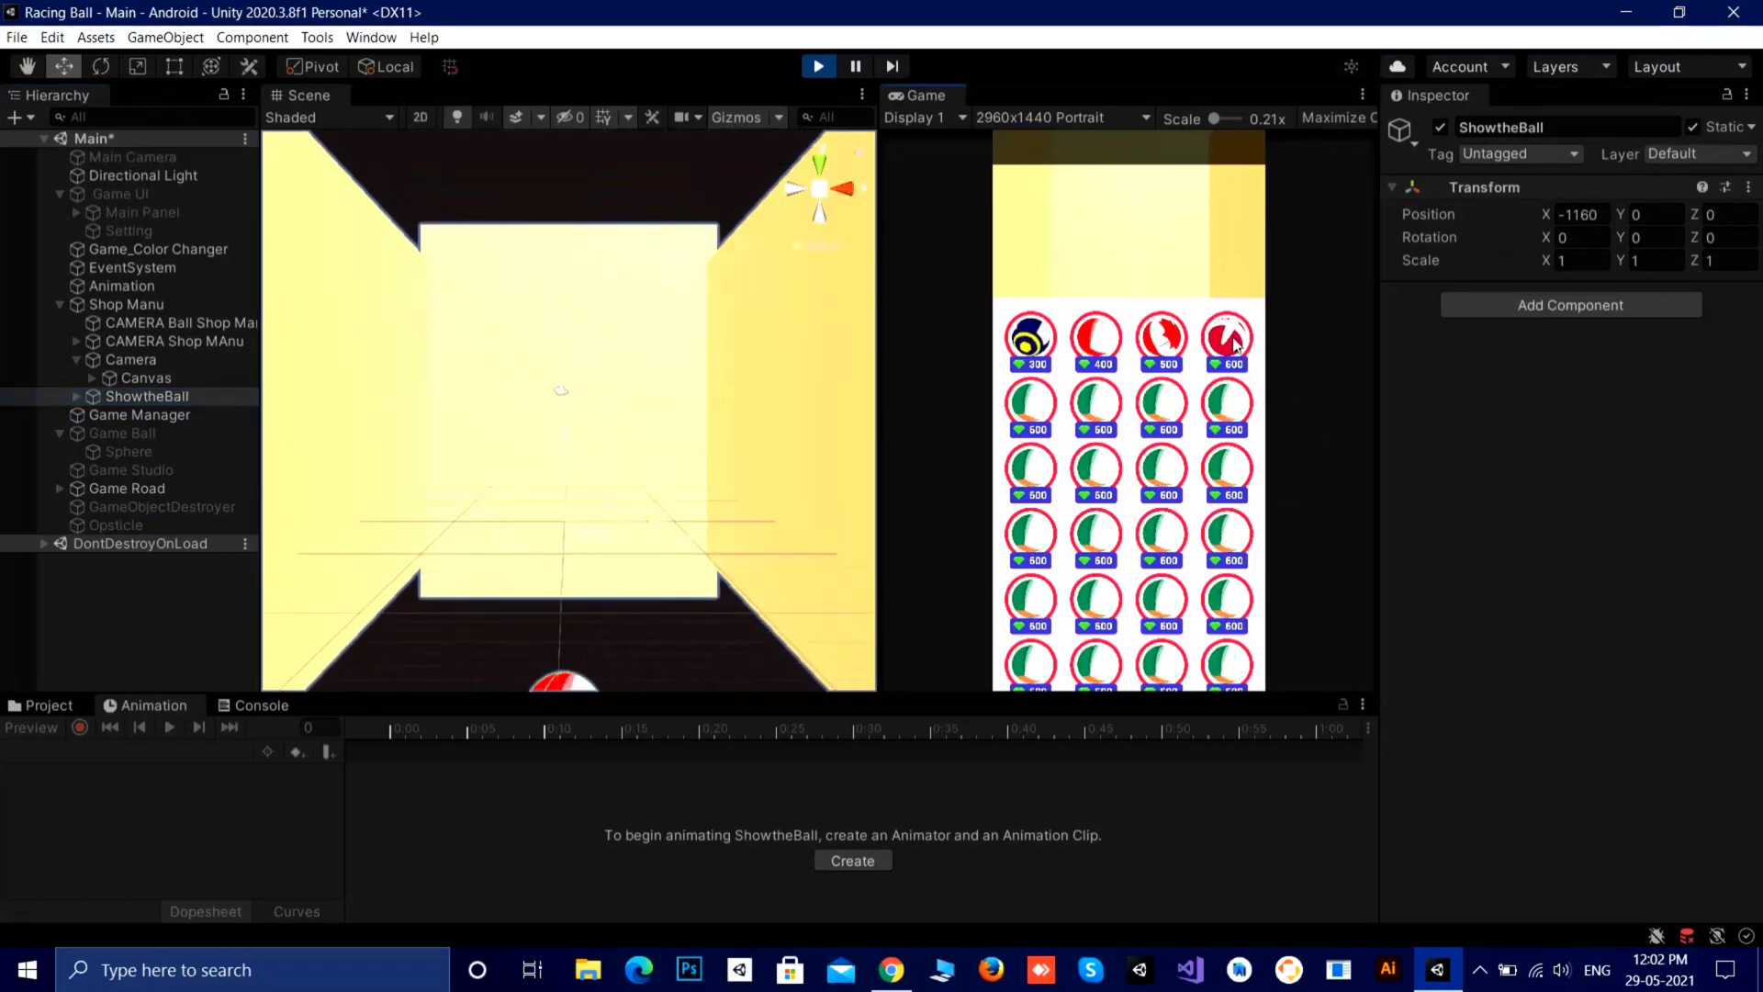
{"action": "scroll", "coordinate": [494, 555], "scroll_direction": "down", "scroll_amount": 2}
{"action": "scroll", "coordinate": [494, 555], "scroll_direction": "up", "scroll_amount": 4}
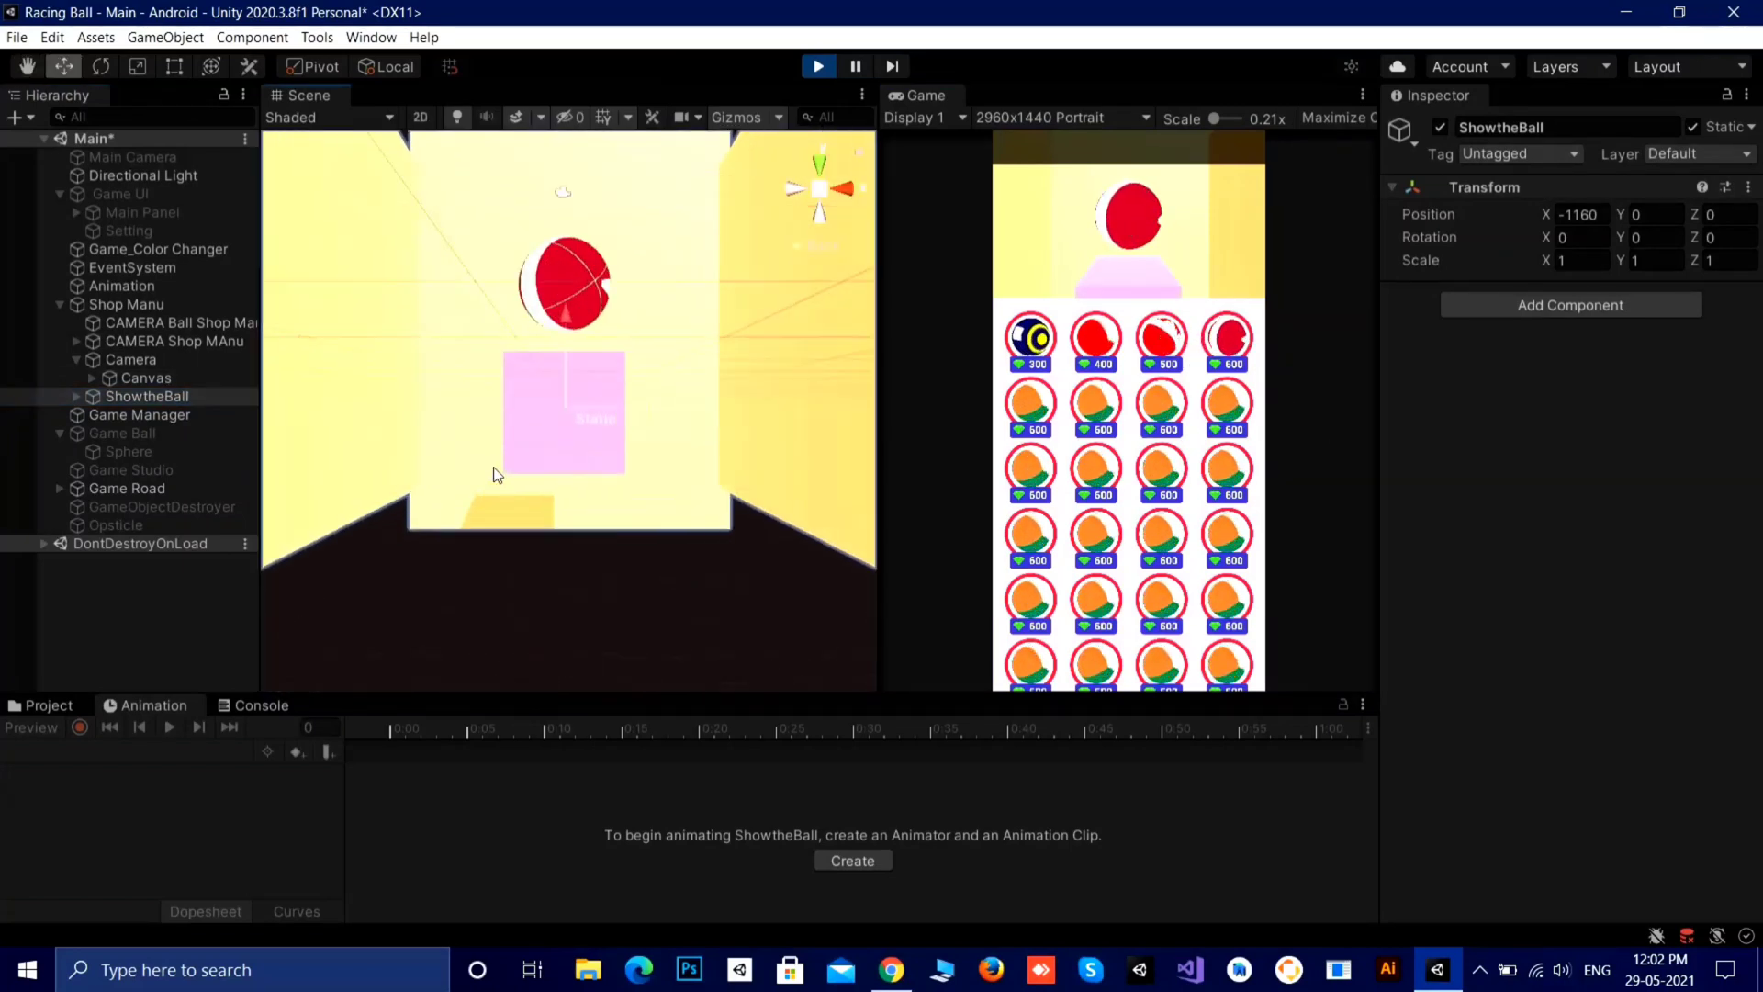
Preview several shop balls from different rows in the ShowtheBall room, and collapse the Main scene's hierarchy.
{"action": "left_click", "coordinate": [1027, 340]}
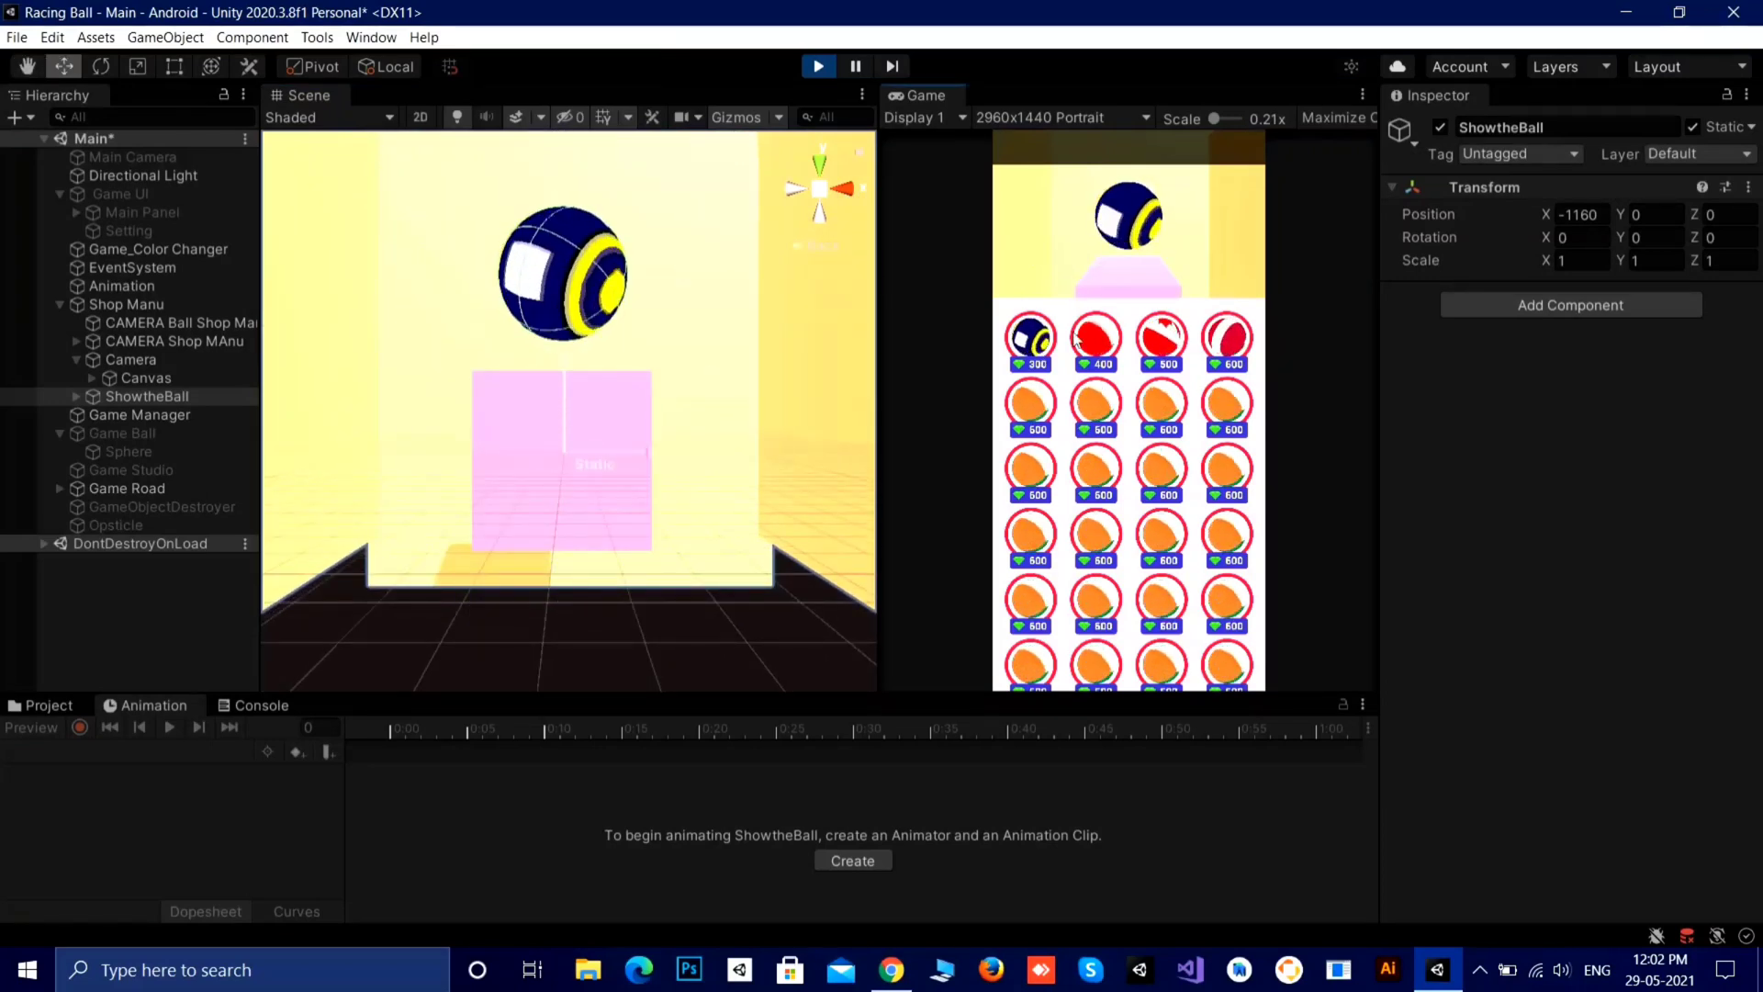
{"action": "scroll", "coordinate": [573, 404], "scroll_direction": "down", "scroll_amount": 4}
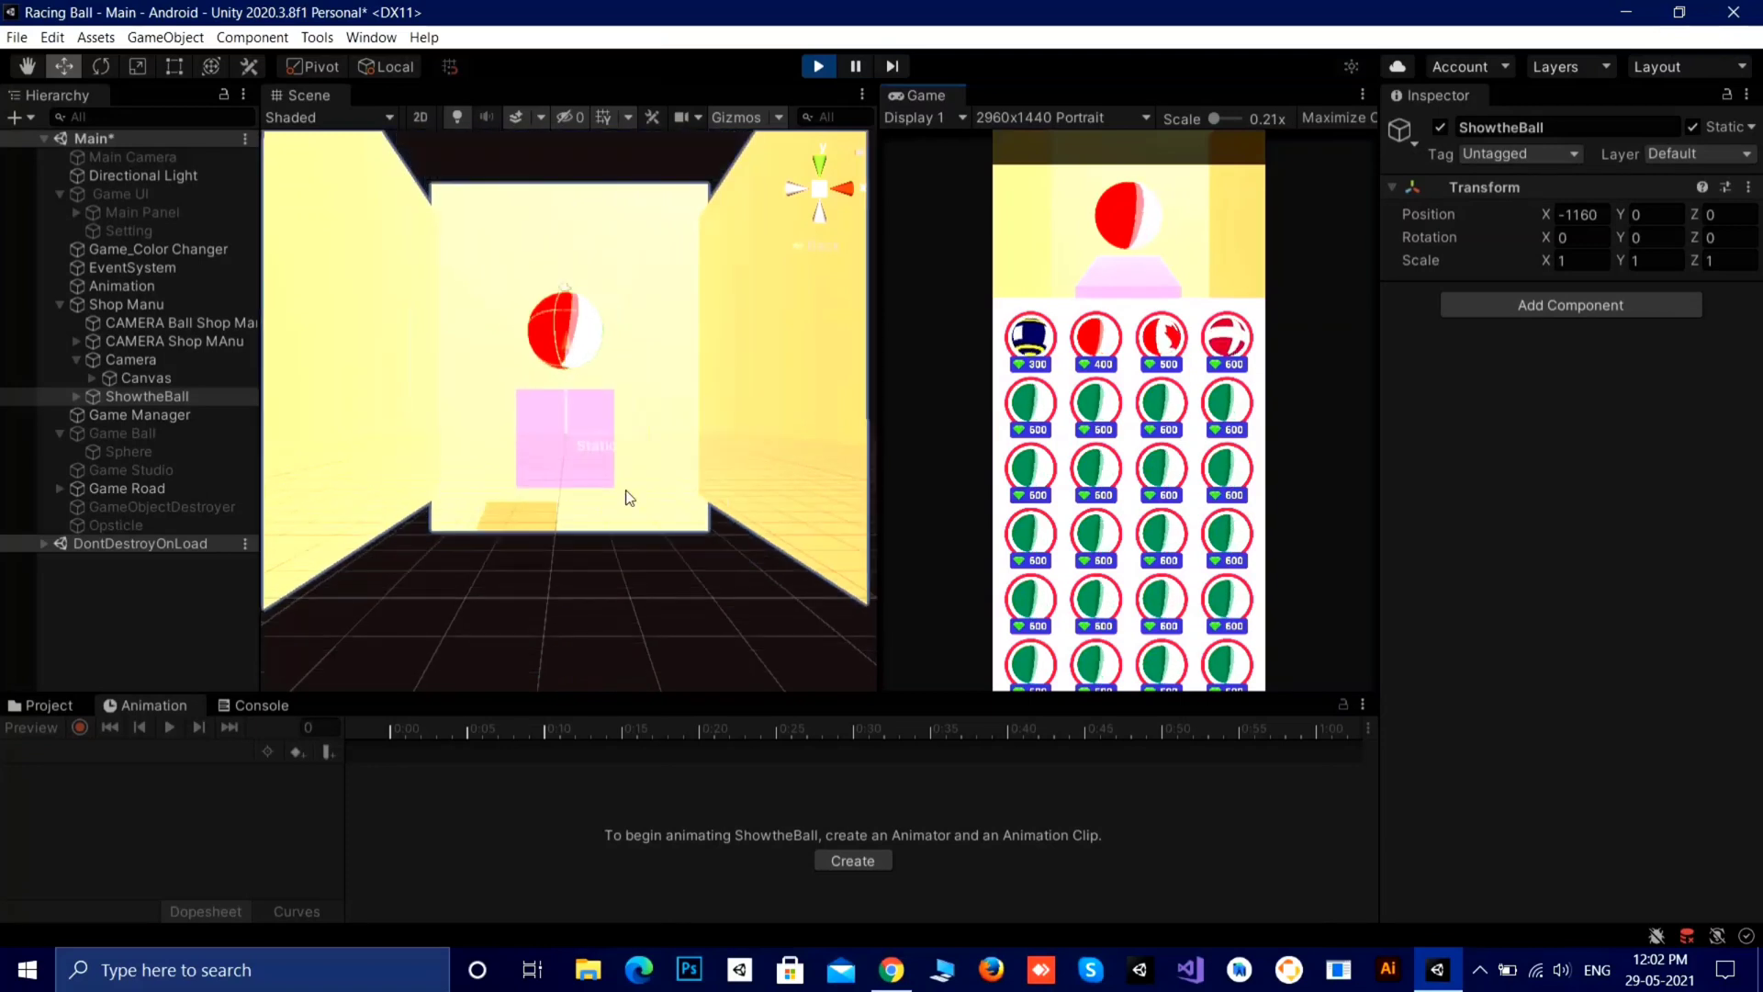
{"action": "left_click", "coordinate": [1168, 346]}
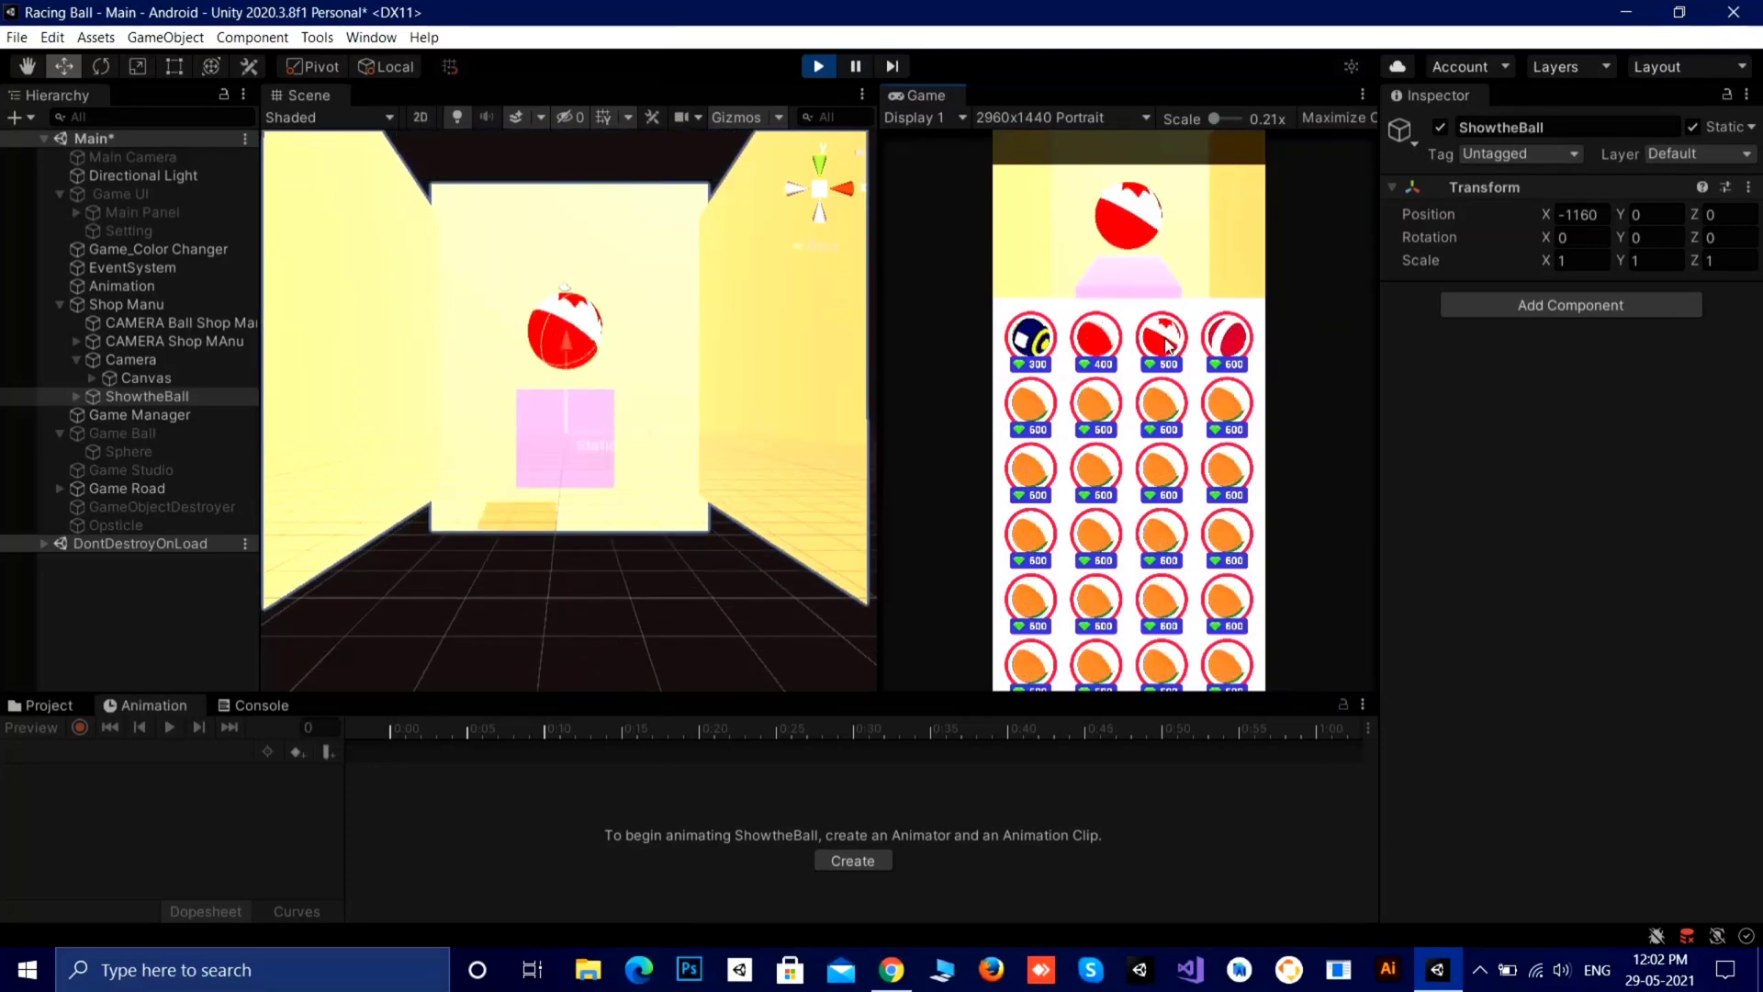
{"action": "left_click", "coordinate": [1163, 473]}
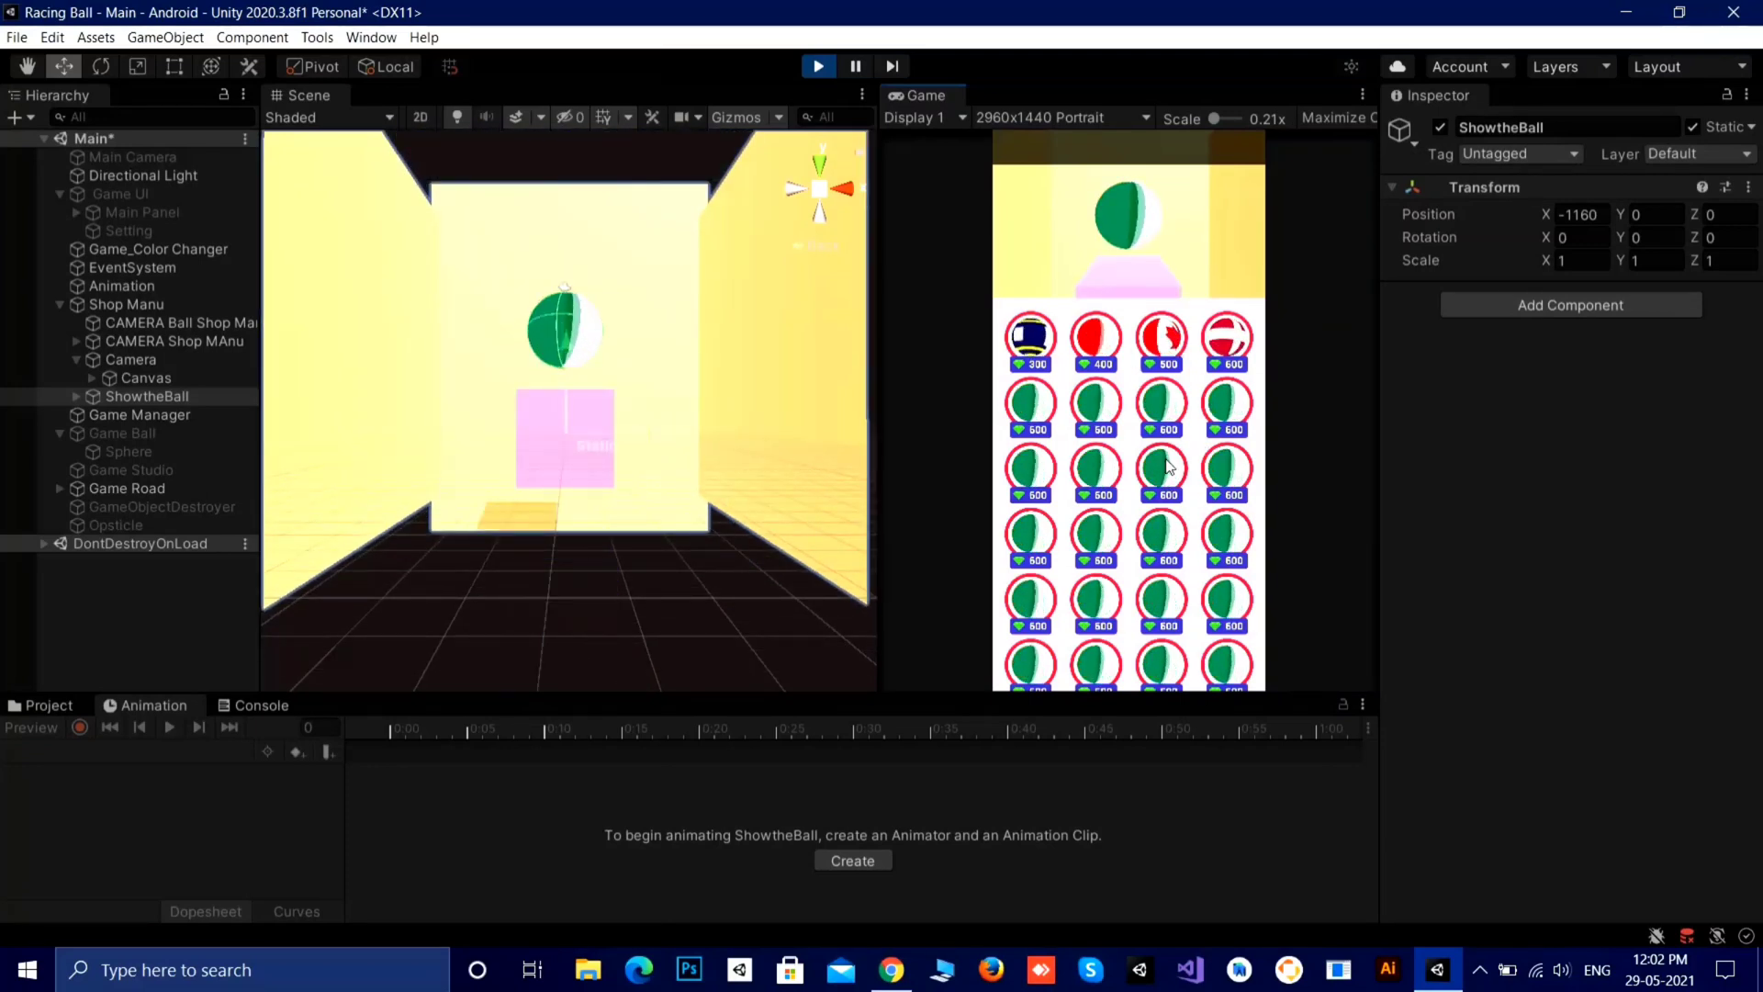
{"action": "left_click", "coordinate": [1028, 541]}
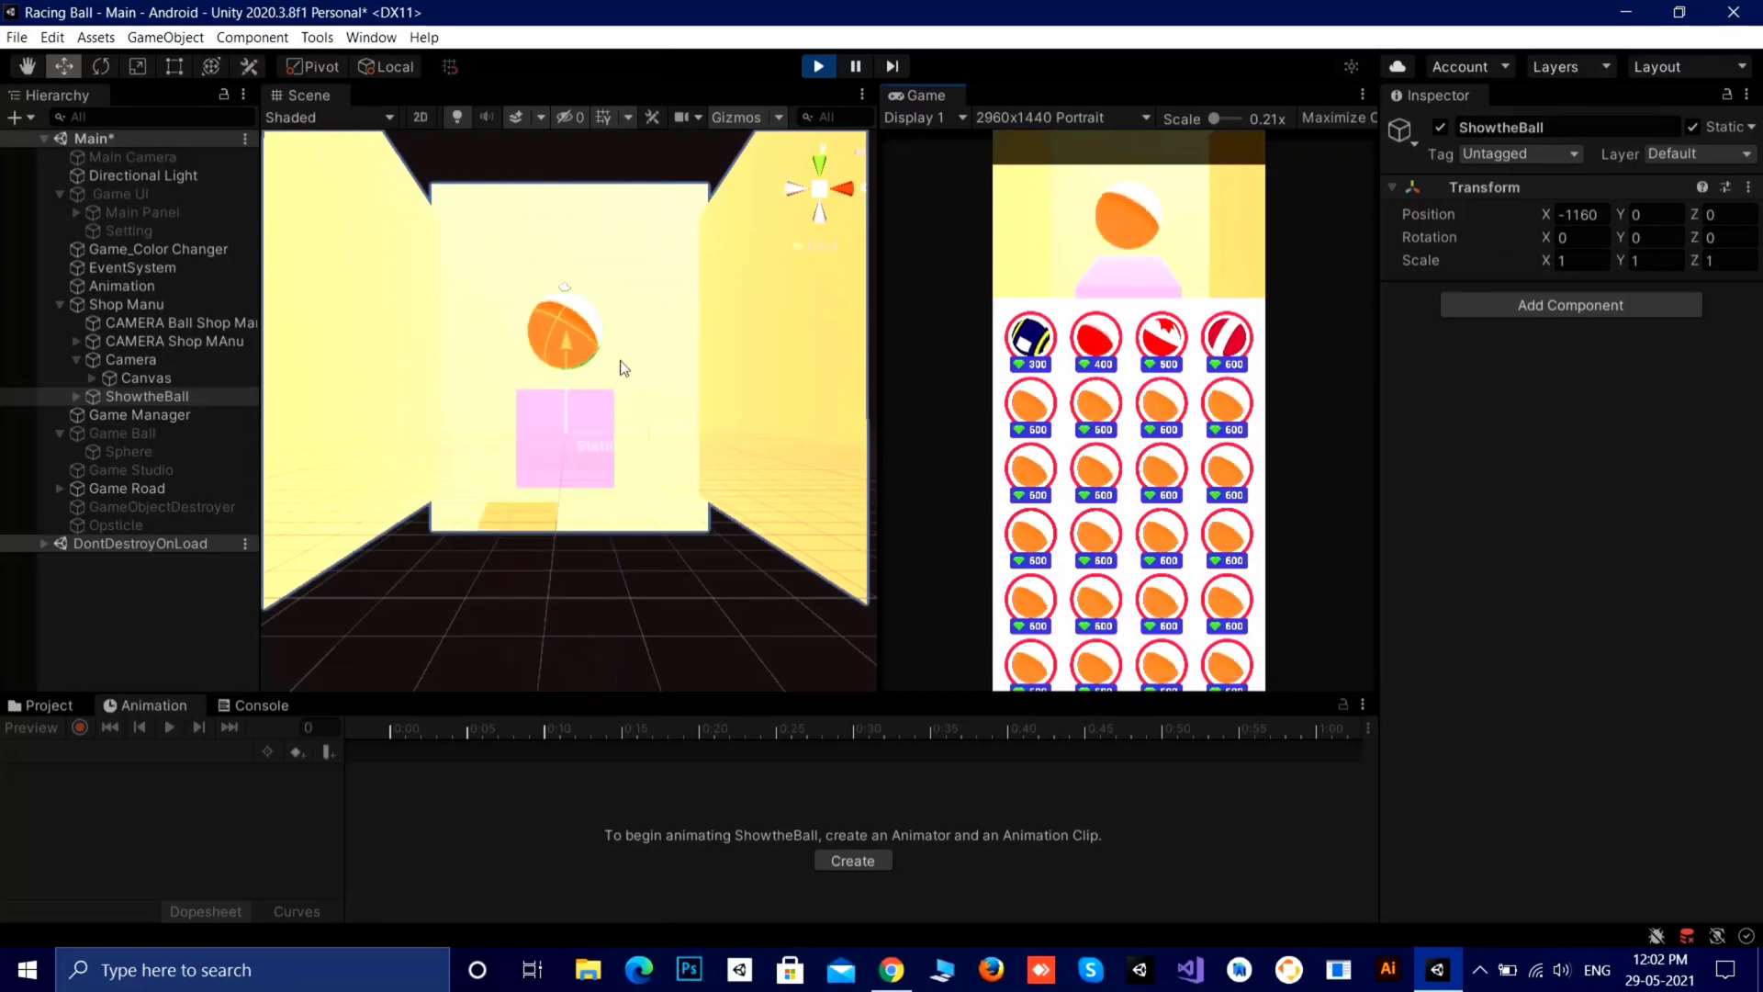
{"action": "scroll", "coordinate": [549, 447], "scroll_direction": "down", "scroll_amount": 4}
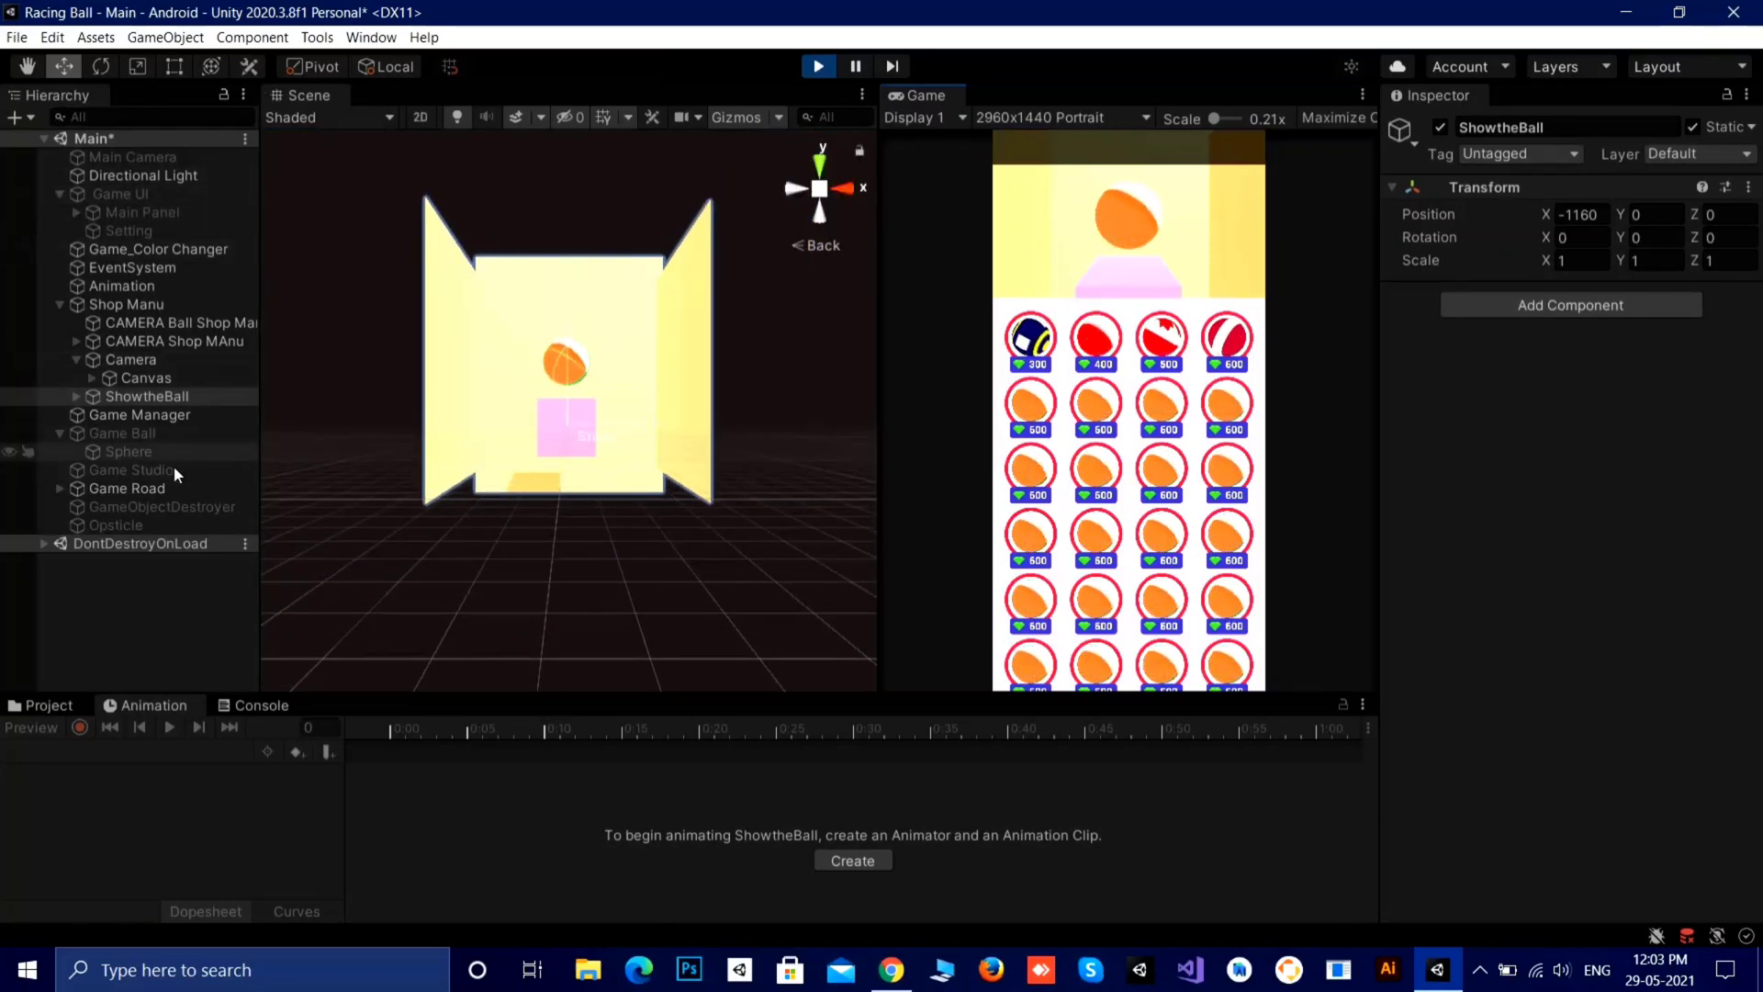
{"action": "left_click", "coordinate": [43, 138]}
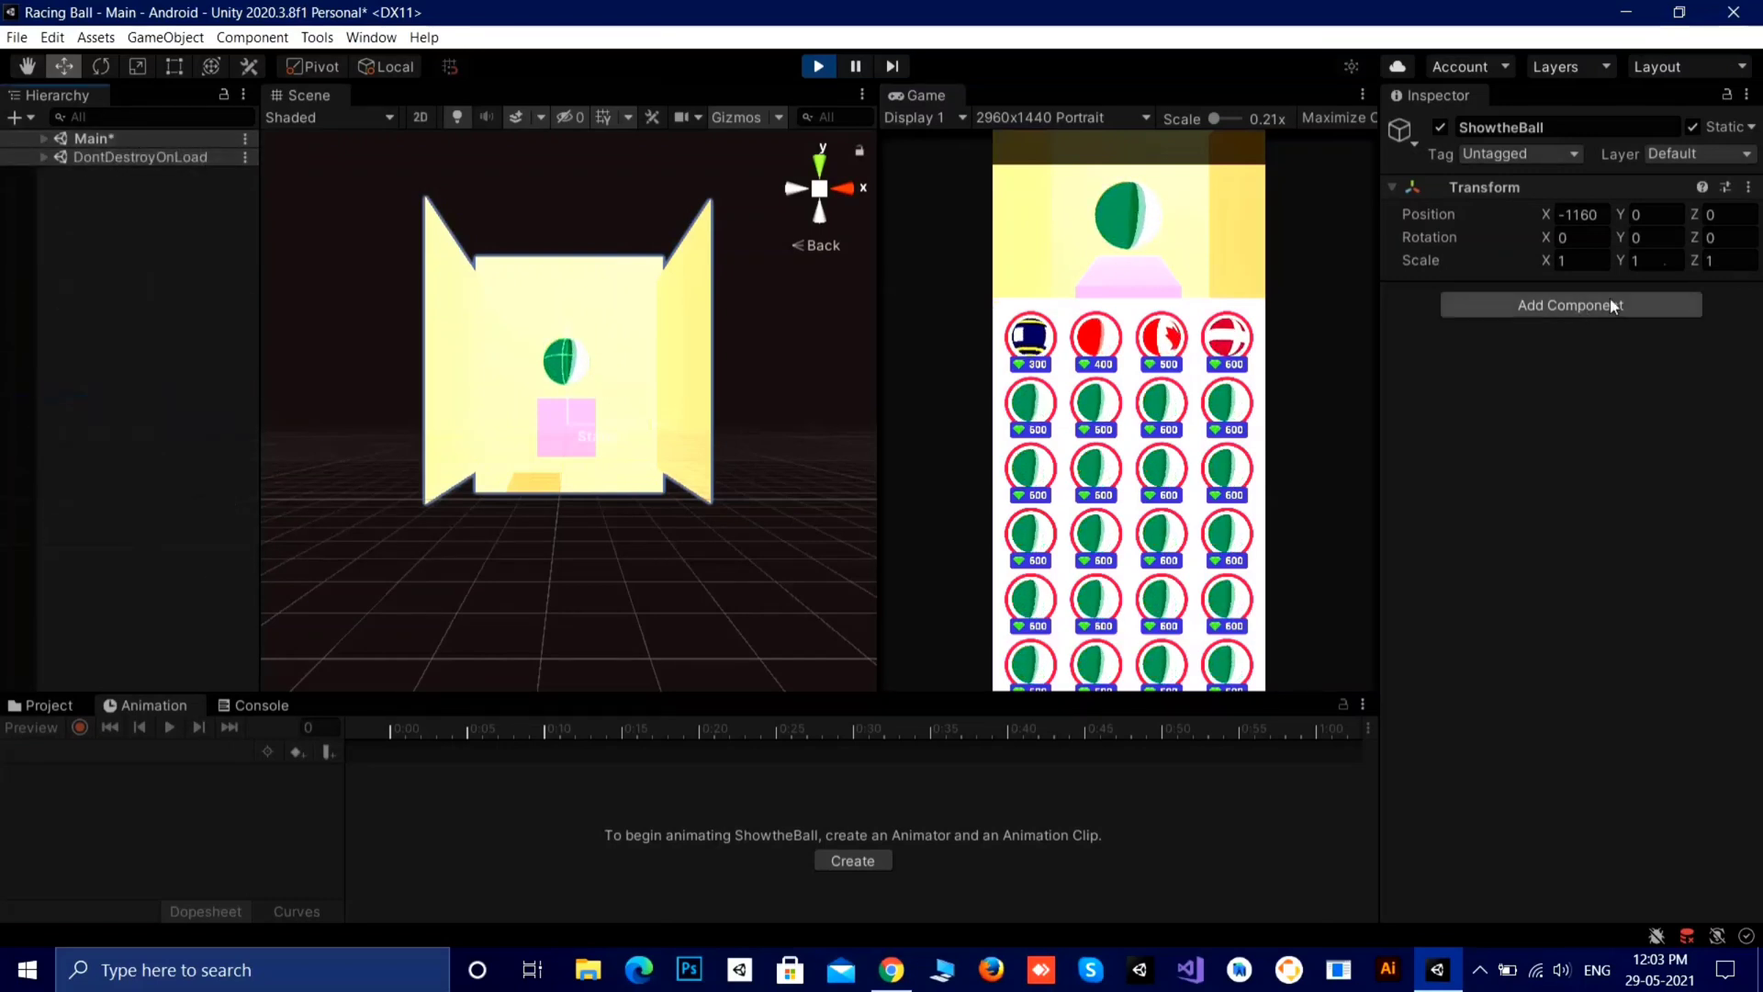